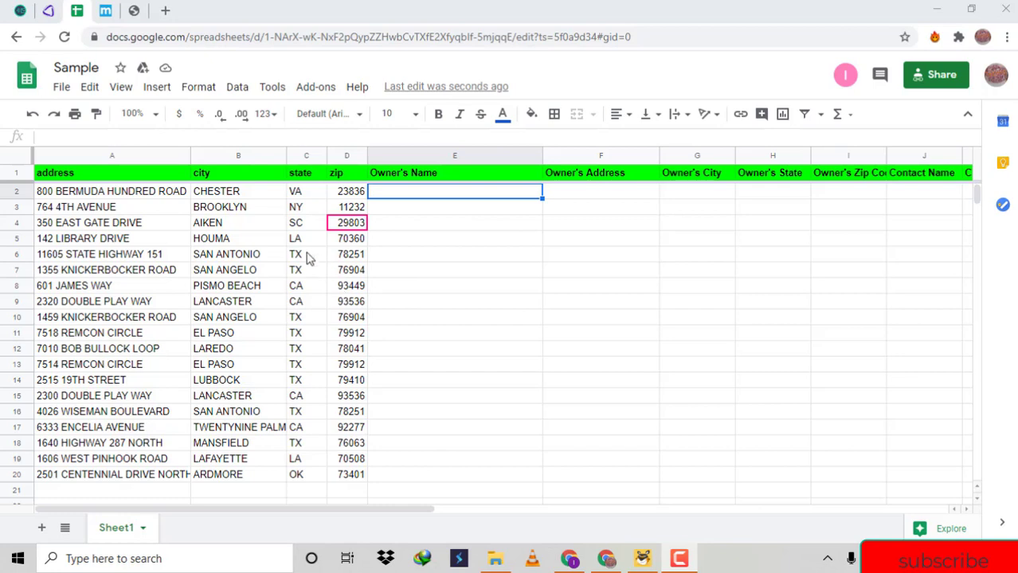
# - Review the address, city, state and zip columns of the property list in Sheet1
pyautogui.click(255, 198)
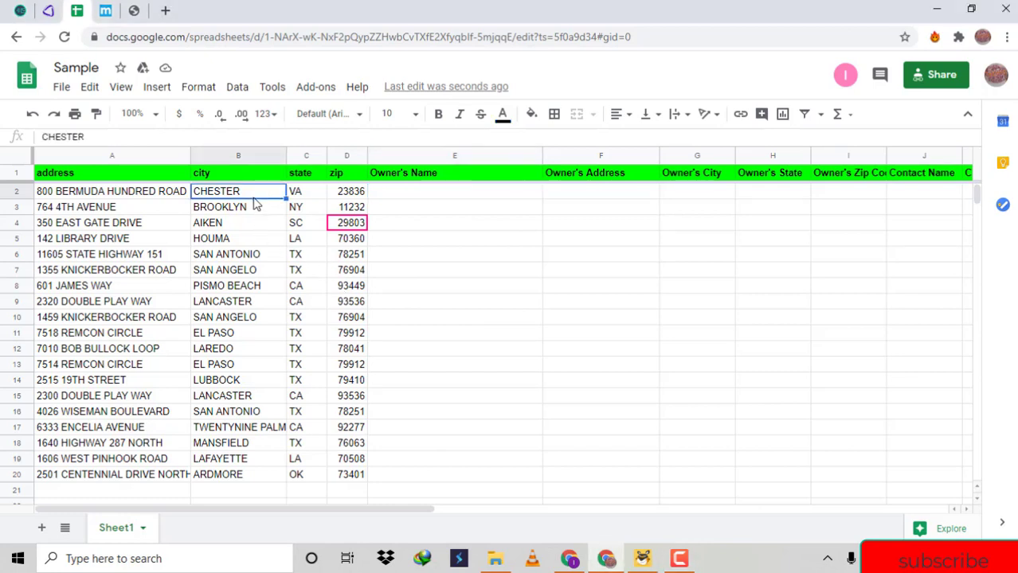
pyautogui.press('Up')
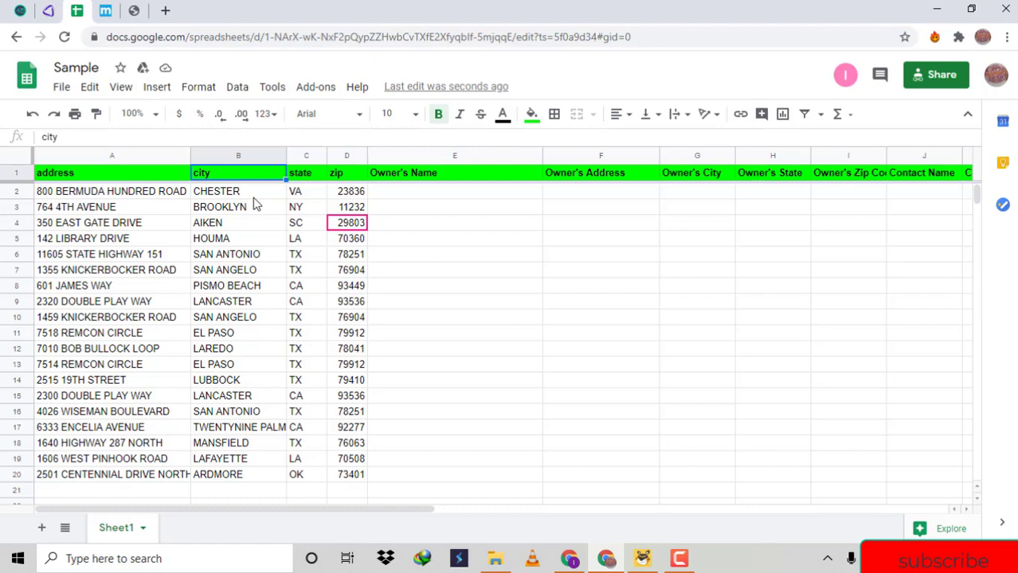
pyautogui.press('Left')
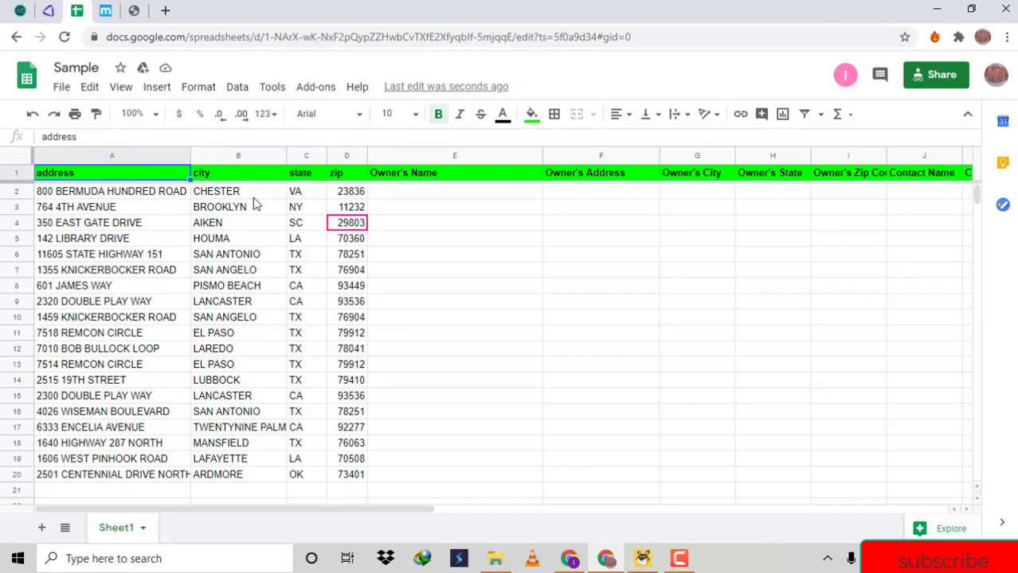
pyautogui.press('Right')
pyautogui.press('Right')
pyautogui.press('Right')
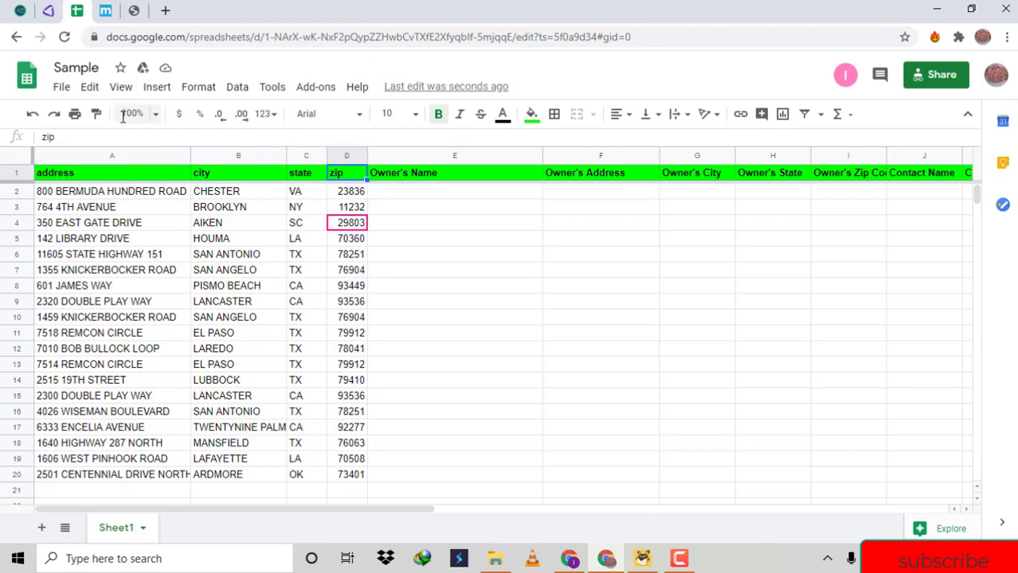
pyautogui.click(93, 198)
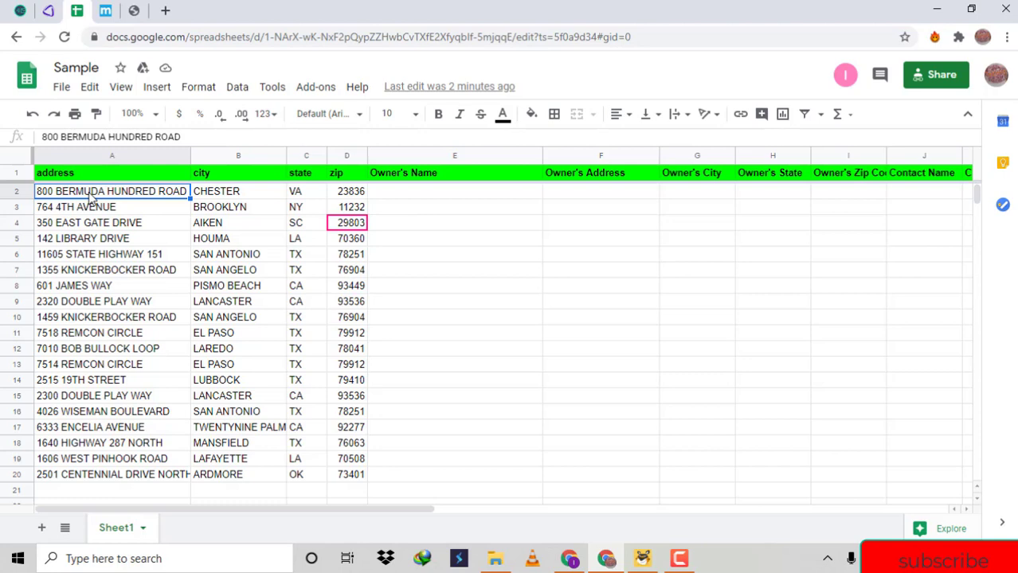
pyautogui.click(88, 227)
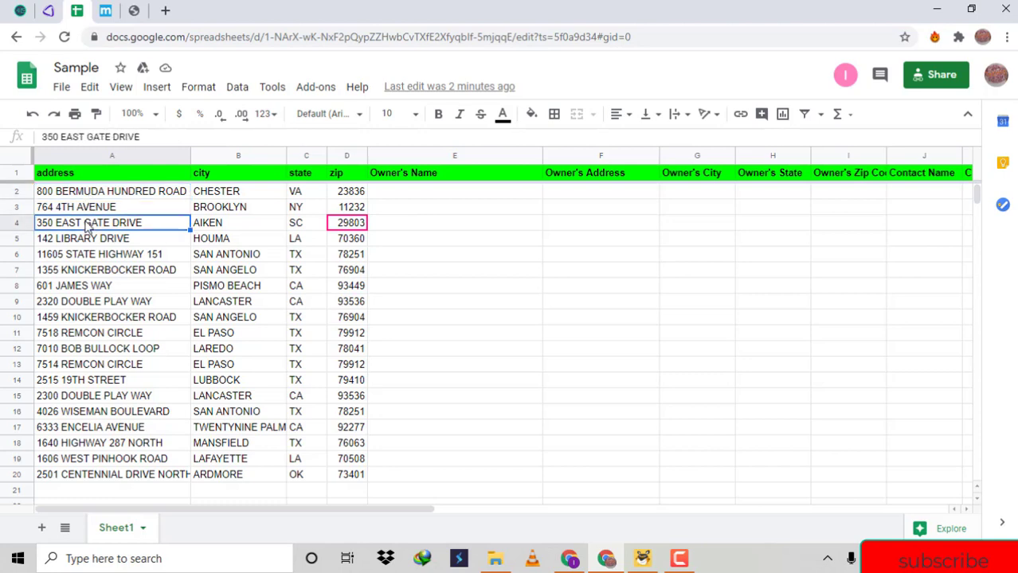
pyautogui.press('Up')
pyautogui.press('Up')
pyautogui.press('Up')
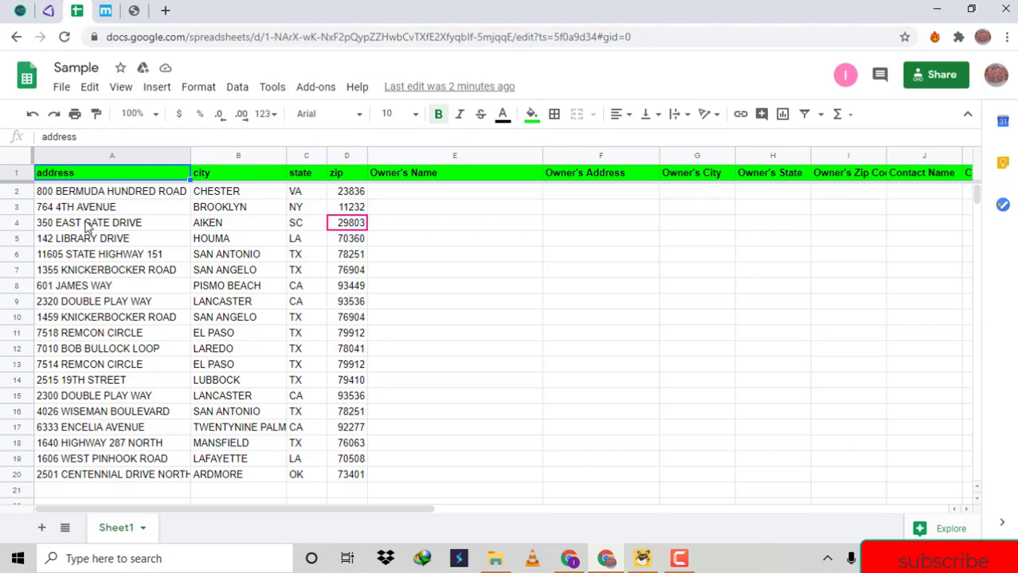
pyautogui.press('Down')
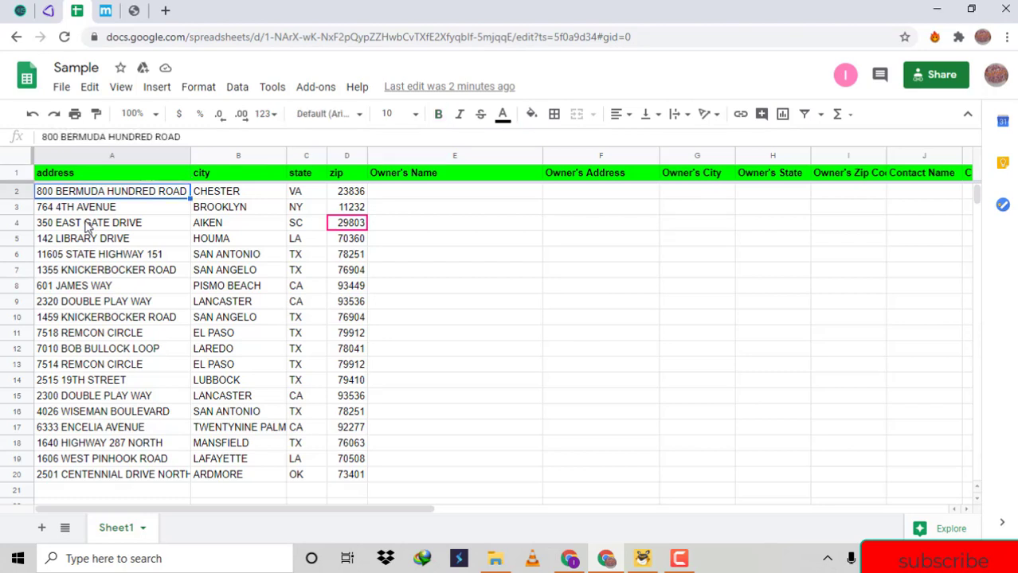
pyautogui.press('Up')
pyautogui.press('Down')
pyautogui.press('Up')
# - Copy the first property's address, city, state and zip from cells A2 to D2
pyautogui.press('Down')
pyautogui.hotkey('shift', 'Right')
pyautogui.hotkey('shift', 'Right')
pyautogui.hotkey('shift', 'Right')
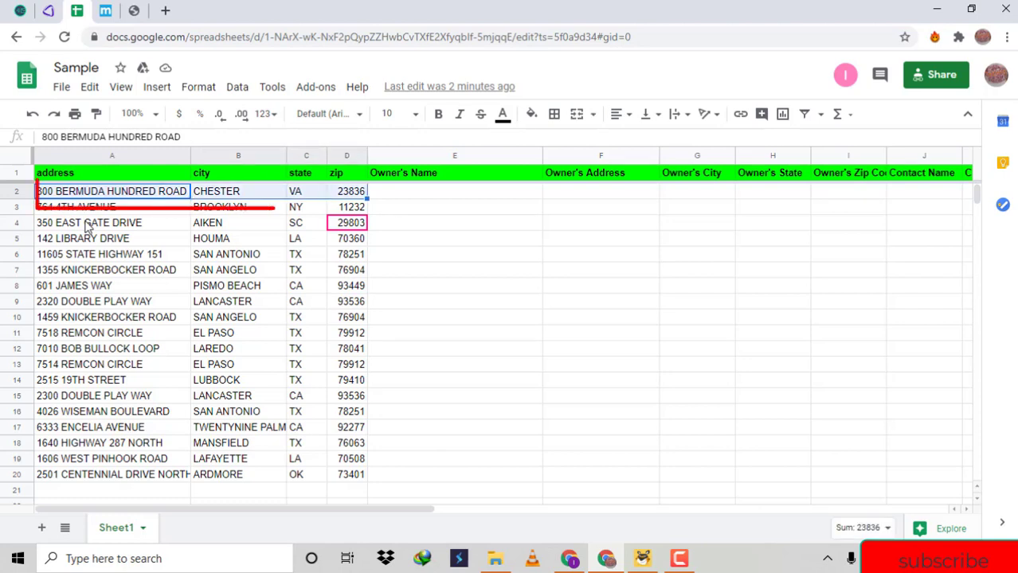
pyautogui.hotkey('ctrl', 'c')
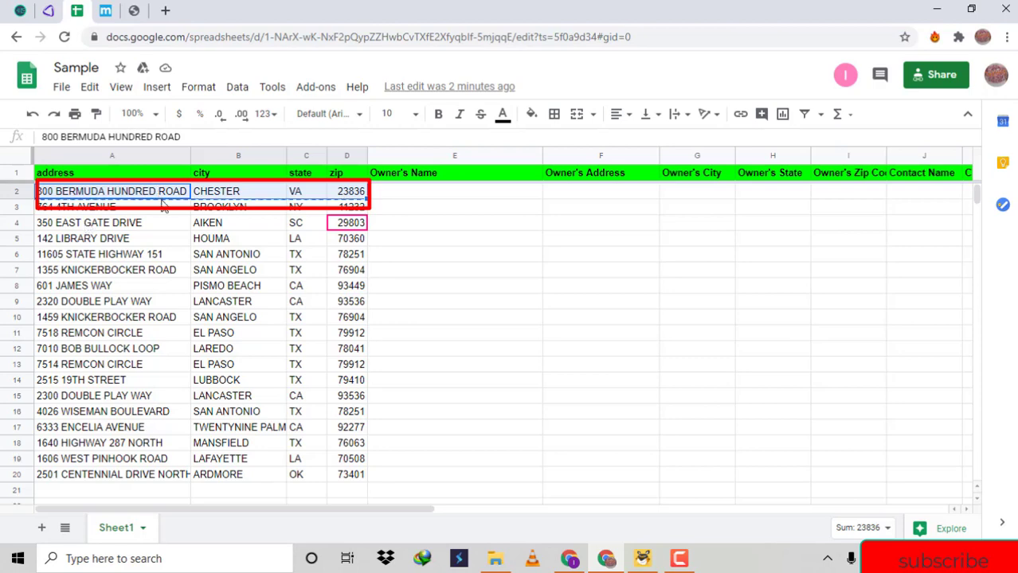
# - Search Google in a new browser tab for the copied property address
pyautogui.click(165, 11)
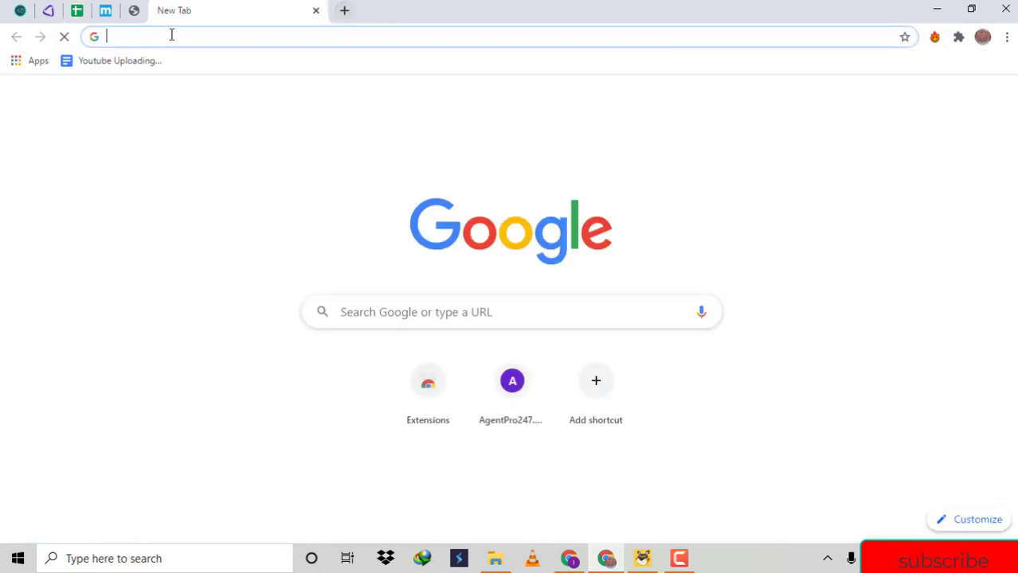
pyautogui.click(172, 36)
pyautogui.hotkey('ctrl', 'v')
pyautogui.press('Return')
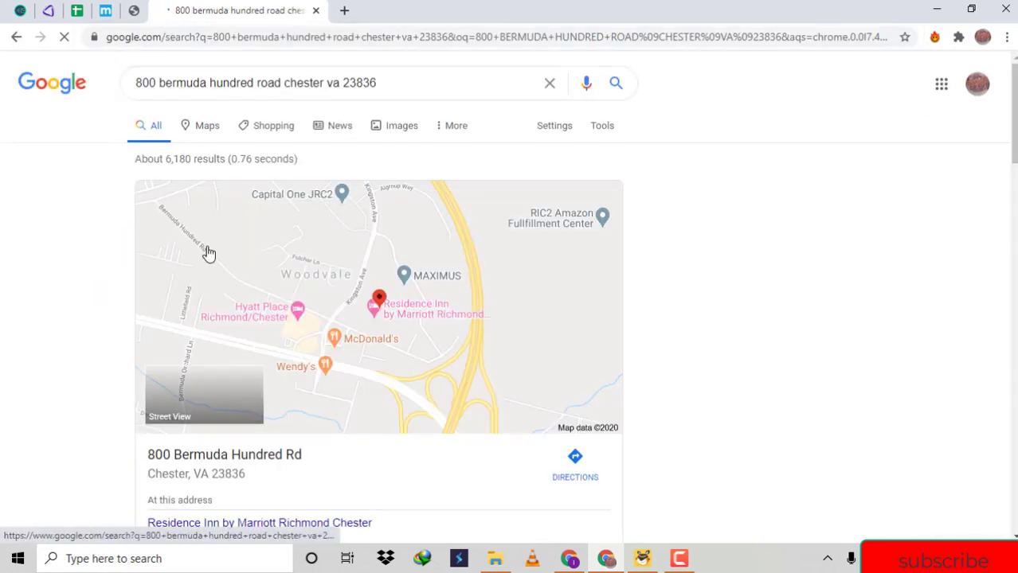
# - Open the property's location in Google Maps from the search results and copy its full address from the place details
pyautogui.tripleClick(229, 456)
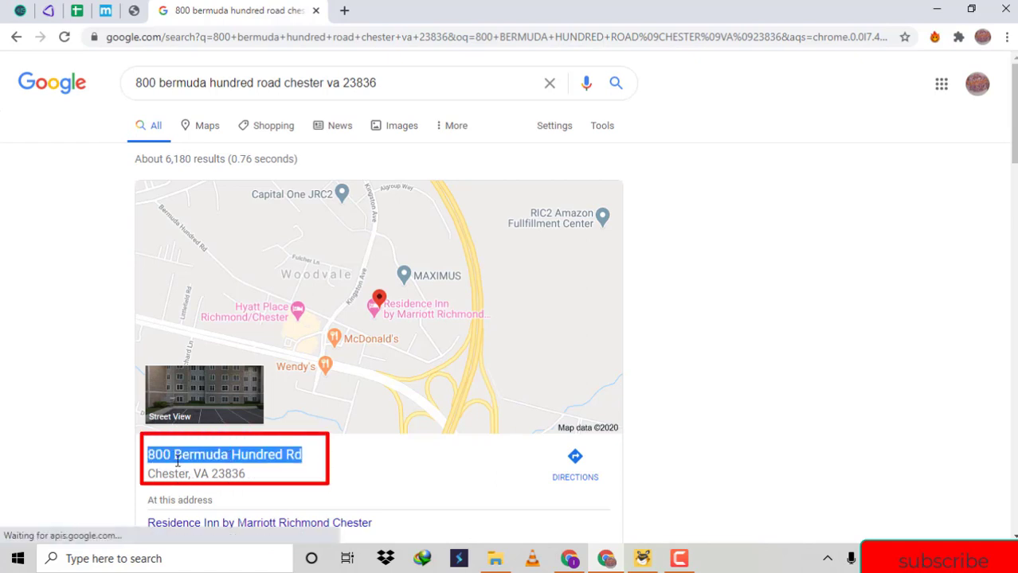
pyautogui.moveTo(150, 454)
pyautogui.mouseDown()
pyautogui.moveTo(231, 476)
pyautogui.moveTo(222, 475)
pyautogui.mouseUp()
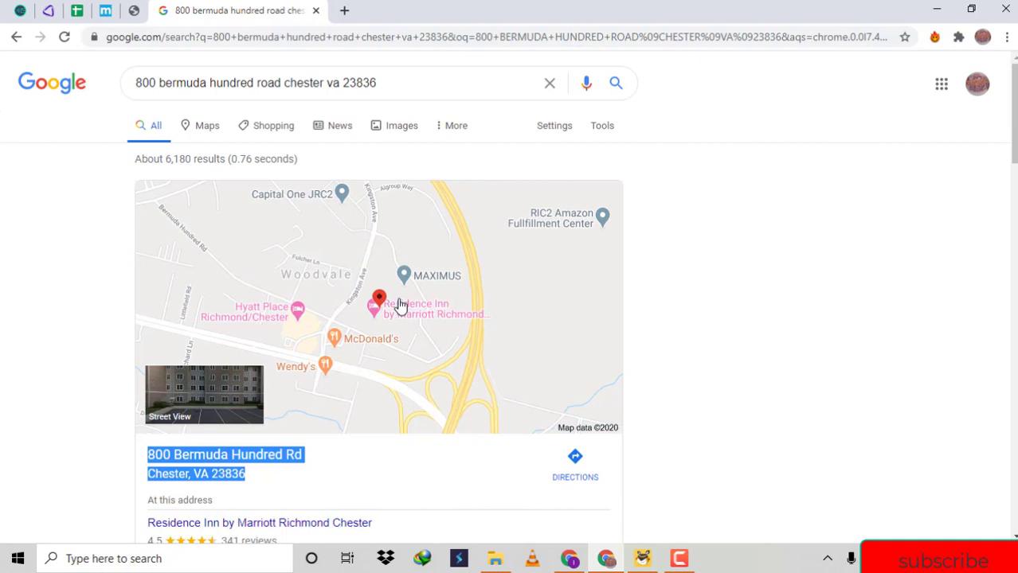
pyautogui.click(381, 313)
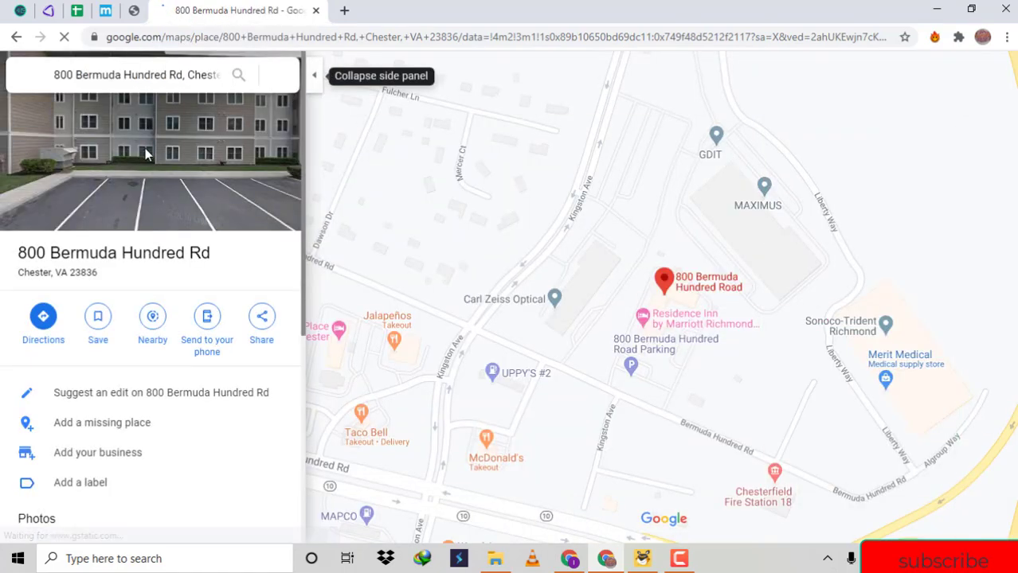
pyautogui.moveTo(19, 253); pyautogui.dragTo(88, 284)
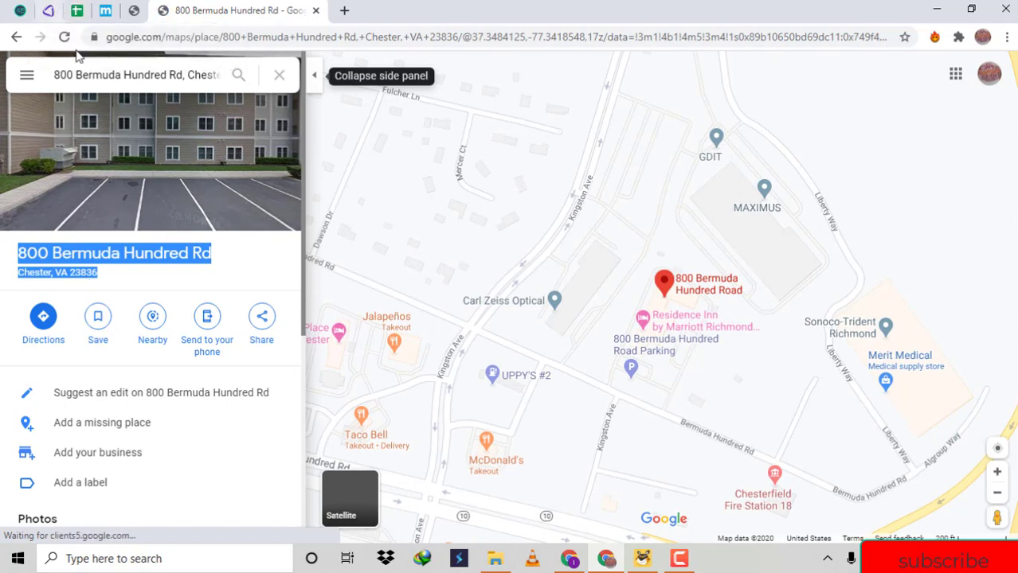
# - Switch to REIPro and paste the property address into Quick Lookup, placing the cursor between the street and the city
pyautogui.click(48, 6)
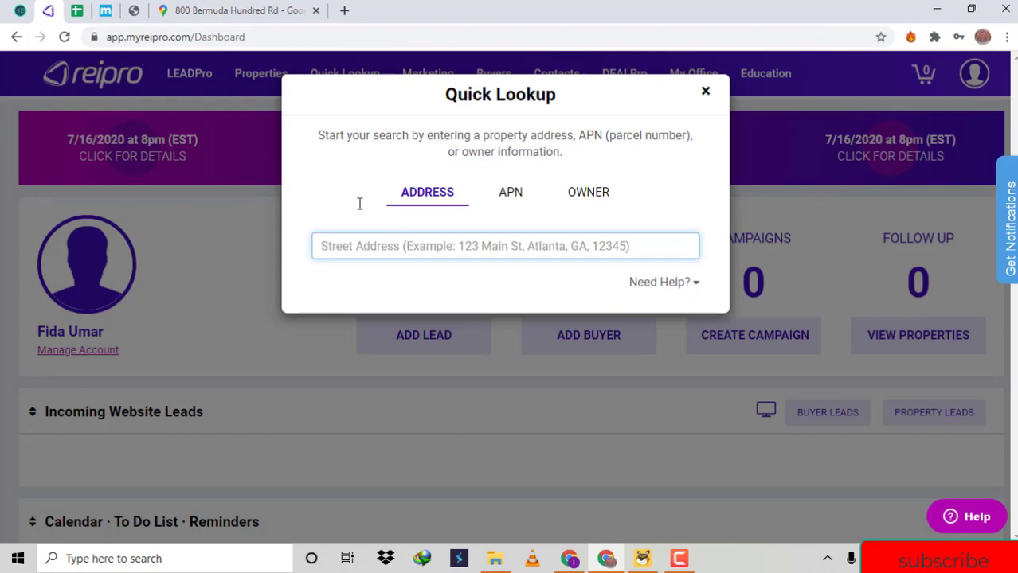
pyautogui.hotkey('ctrl', 'v')
pyautogui.press('Left')
pyautogui.press('Left')
pyautogui.press('Left')
pyautogui.press('Left')
pyautogui.press('Left')
pyautogui.press('Left')
pyautogui.press('Left')
pyautogui.press('Left')
pyautogui.press('Left')
pyautogui.press('Left')
pyautogui.press('Left')
pyautogui.press('Left')
pyautogui.press('Left')
pyautogui.press('Left')
pyautogui.press('Left')
pyautogui.press('Left')
pyautogui.press('Left')
pyautogui.press('Left')
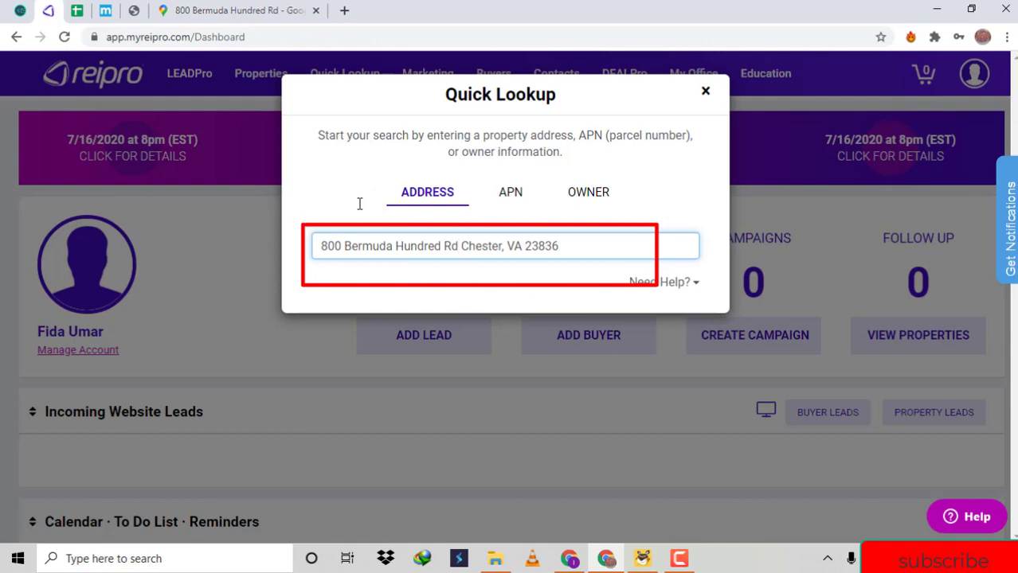
# - Switch back to Google Maps and examine the street number, street name, city, state and zip of the property address
pyautogui.click(297, 6)
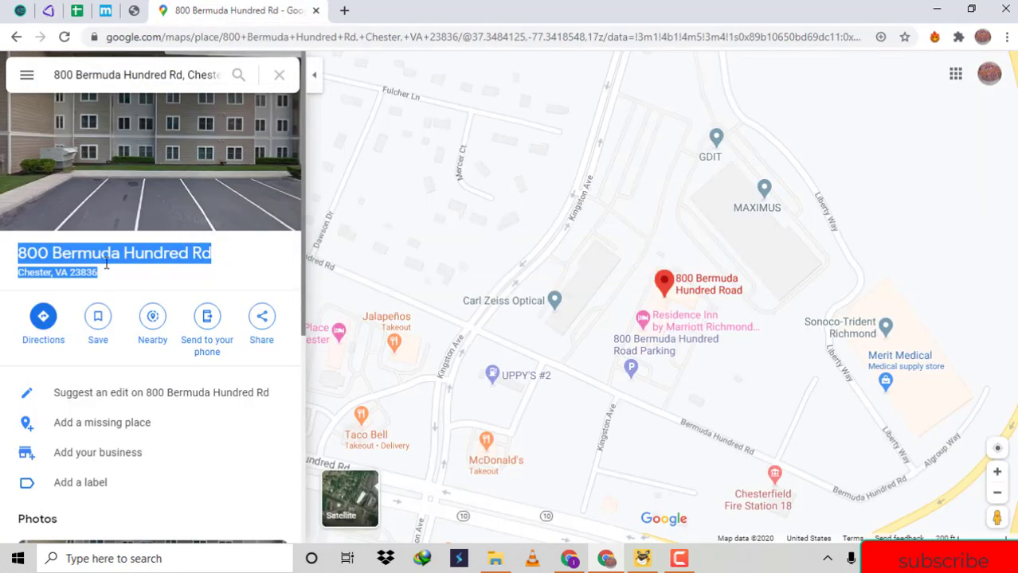
pyautogui.click(29, 269)
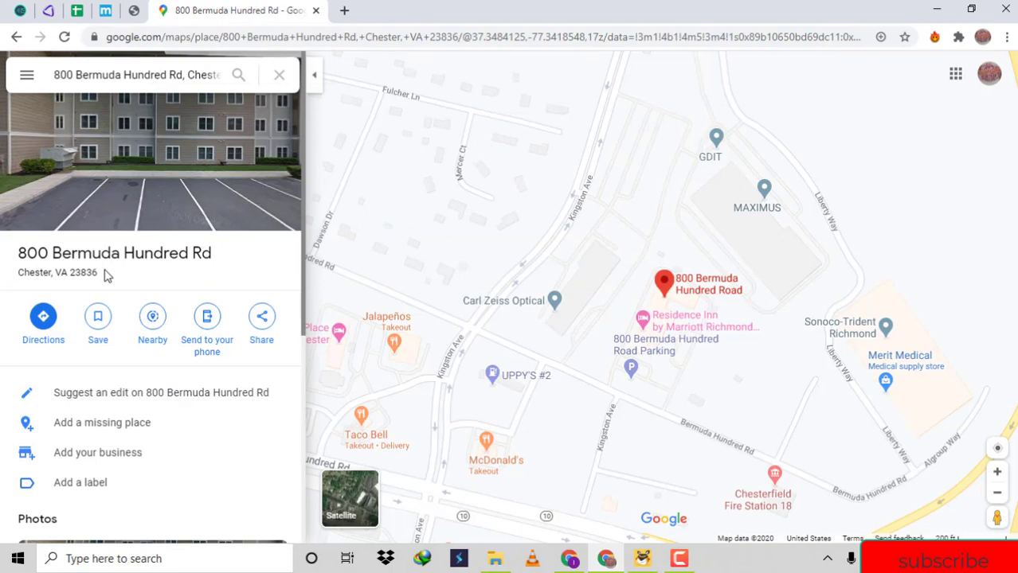
pyautogui.doubleClick(27, 254)
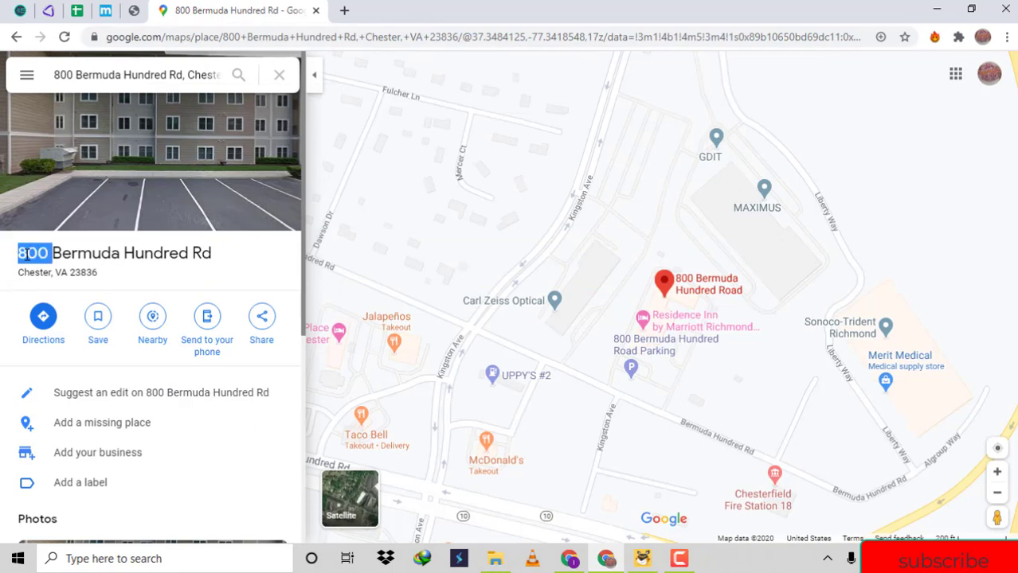
pyautogui.click(105, 258)
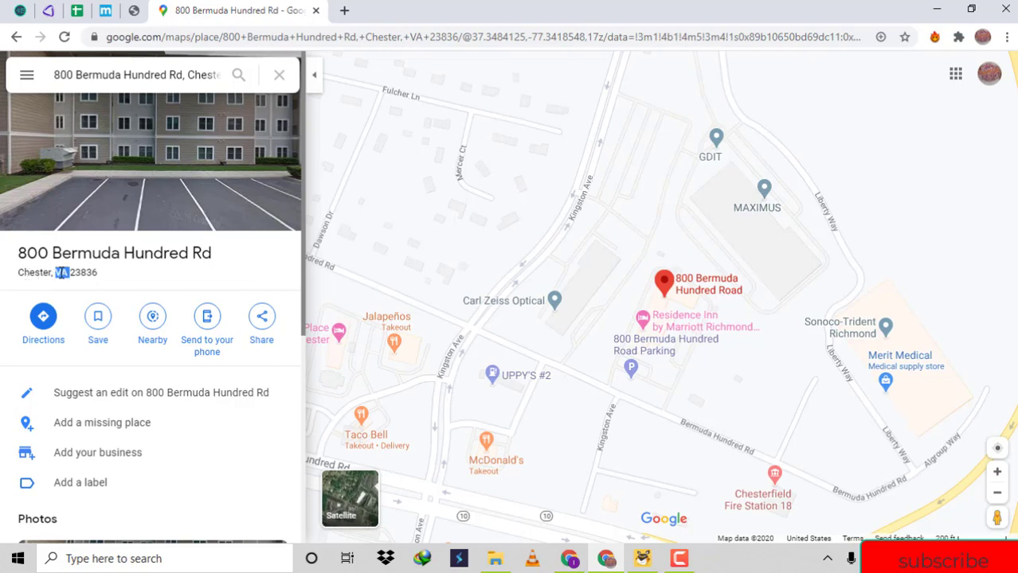
pyautogui.tripleClick(62, 273)
pyautogui.click(106, 276)
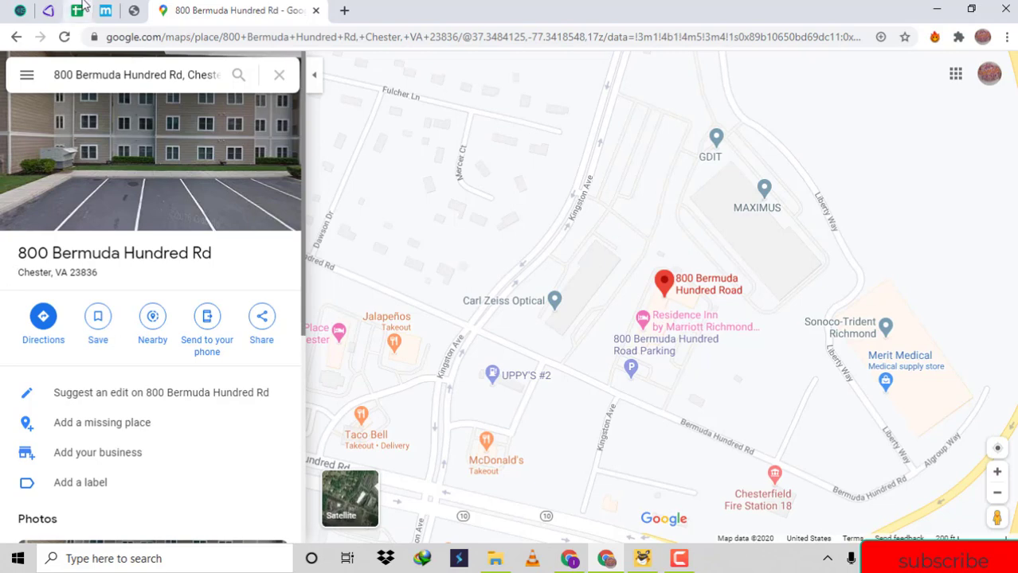
# - In REIPro, insert a comma between the street and the city in the lookup address and open the matching property
pyautogui.click(48, 10)
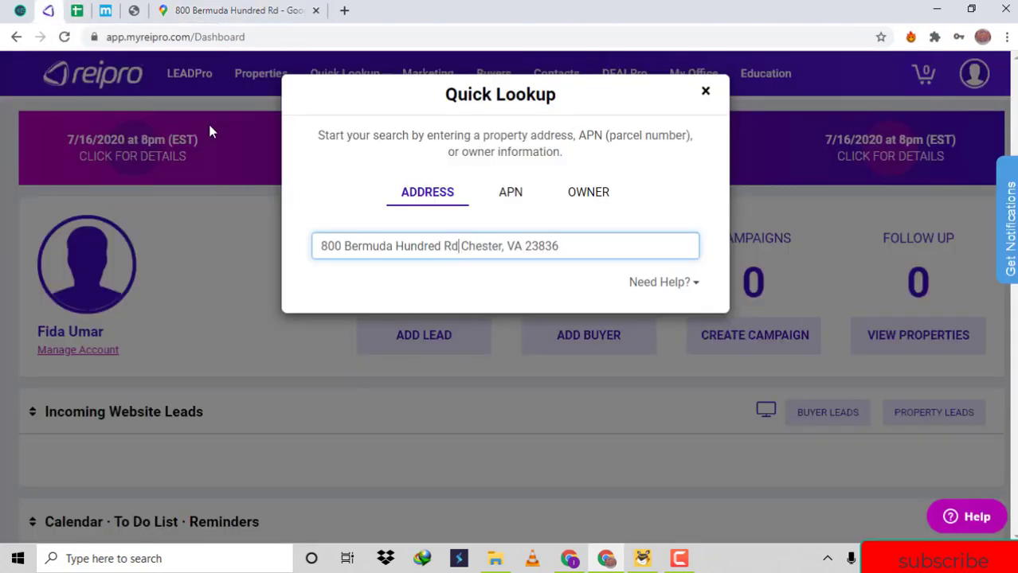
pyautogui.press('BackSpace')
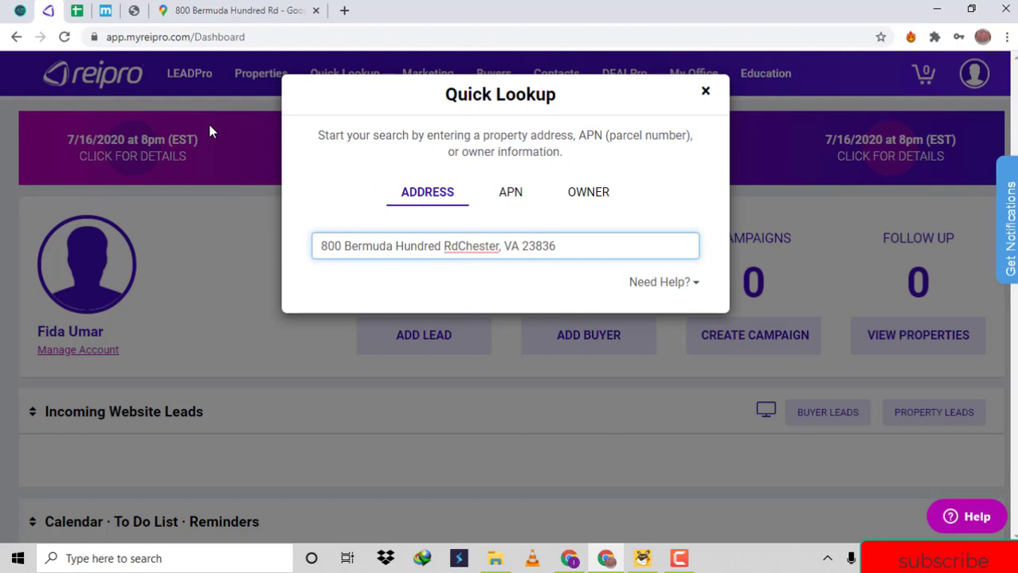
pyautogui.write(',')
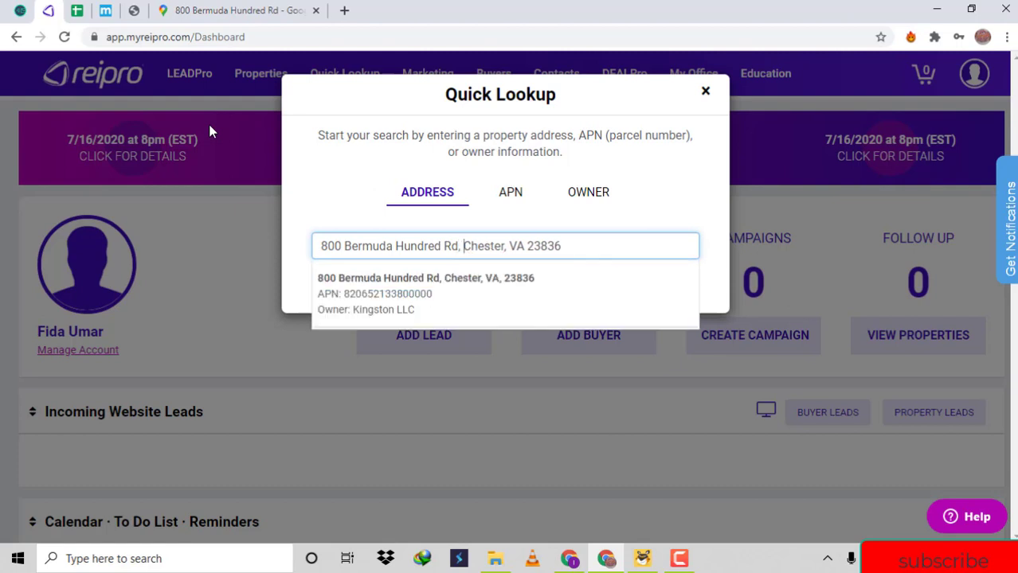
pyautogui.click(382, 302)
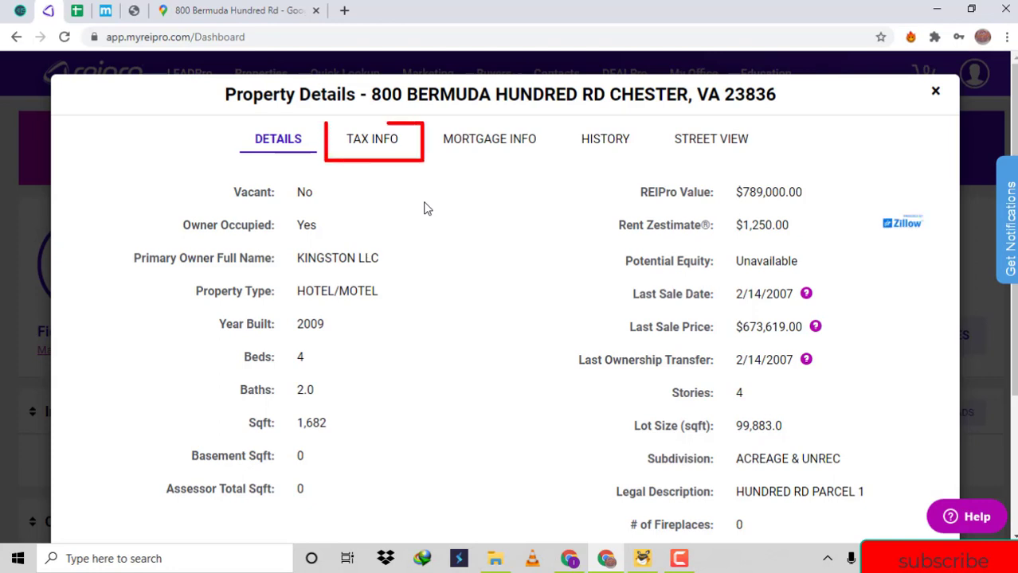
# - Show the property's tax info and copy the primary owner's full name, KINGSTON LLC
pyautogui.click(372, 148)
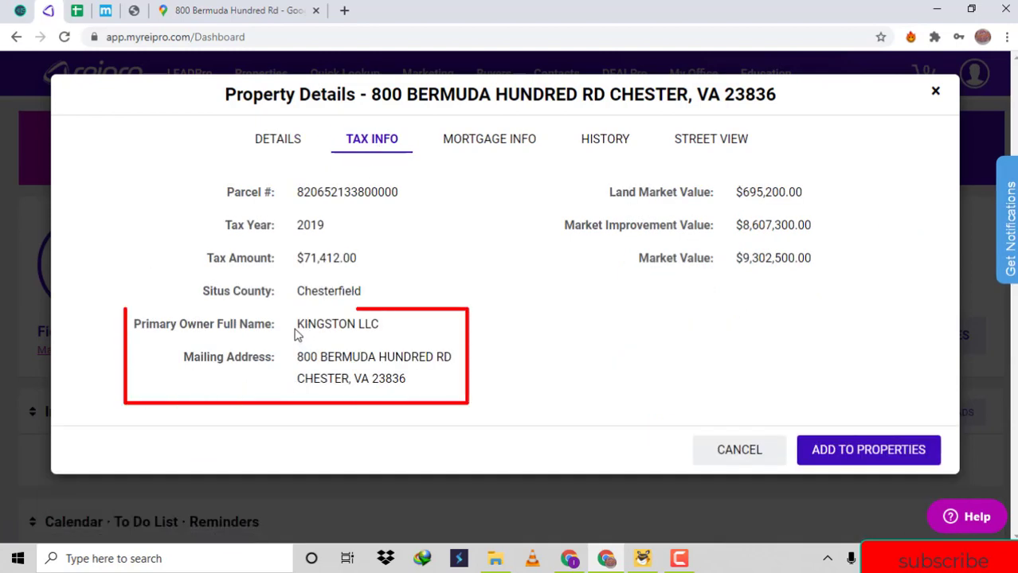
pyautogui.moveTo(289, 332); pyautogui.dragTo(132, 322)
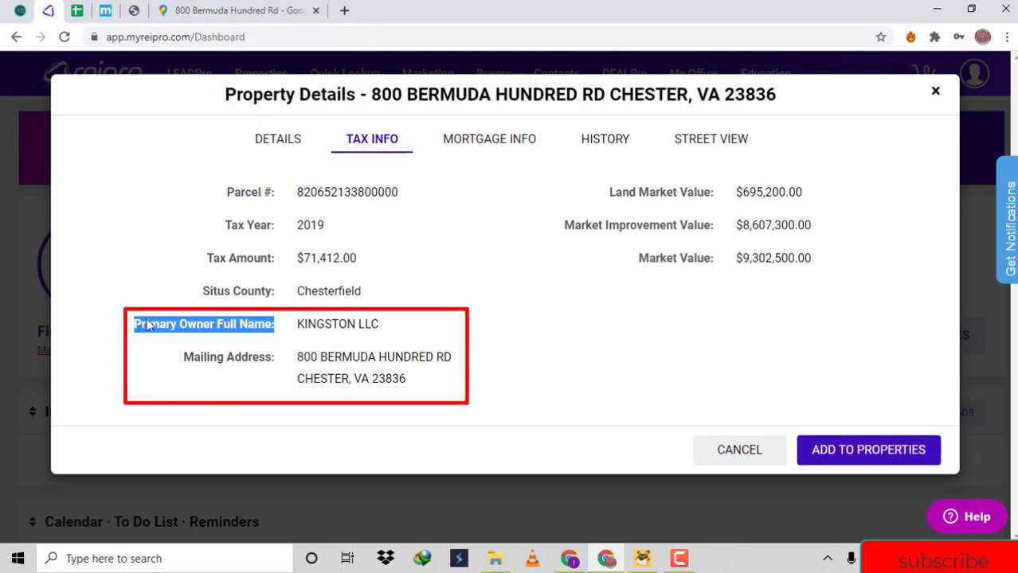
pyautogui.click(288, 344)
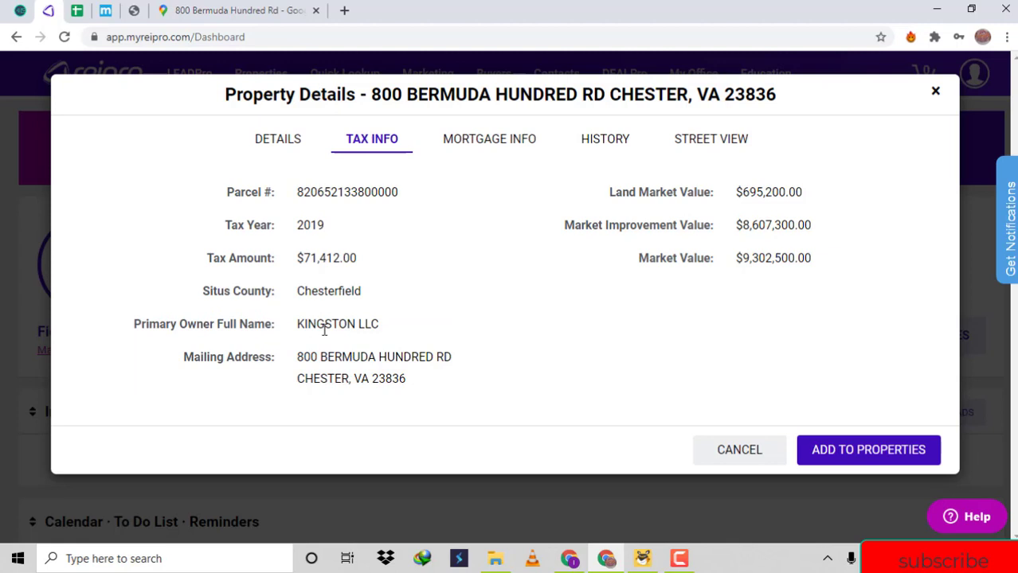
pyautogui.moveTo(297, 322); pyautogui.dragTo(397, 335)
pyautogui.hotkey('ctrl', 'c')
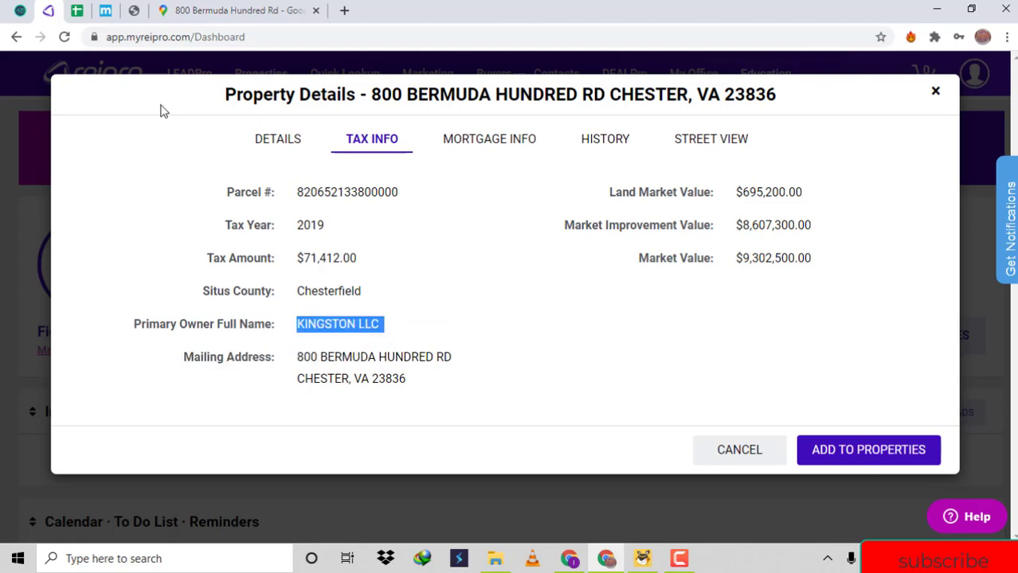
# - Switch to the Sample spreadsheet and paste KINGSTON LLC as the owner's name in cell E2
pyautogui.click(78, 11)
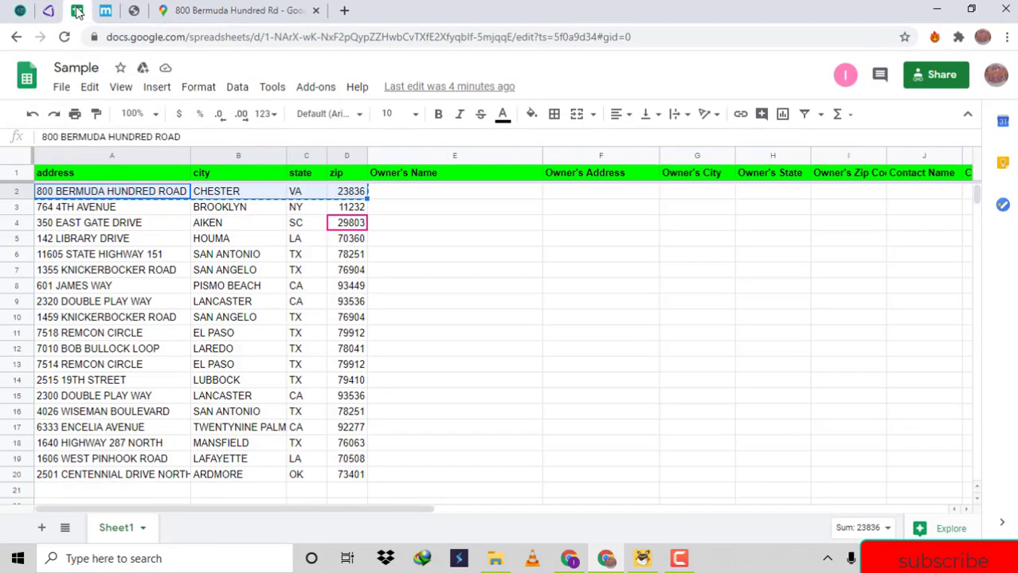
pyautogui.press('Tab')
pyautogui.press('Tab')
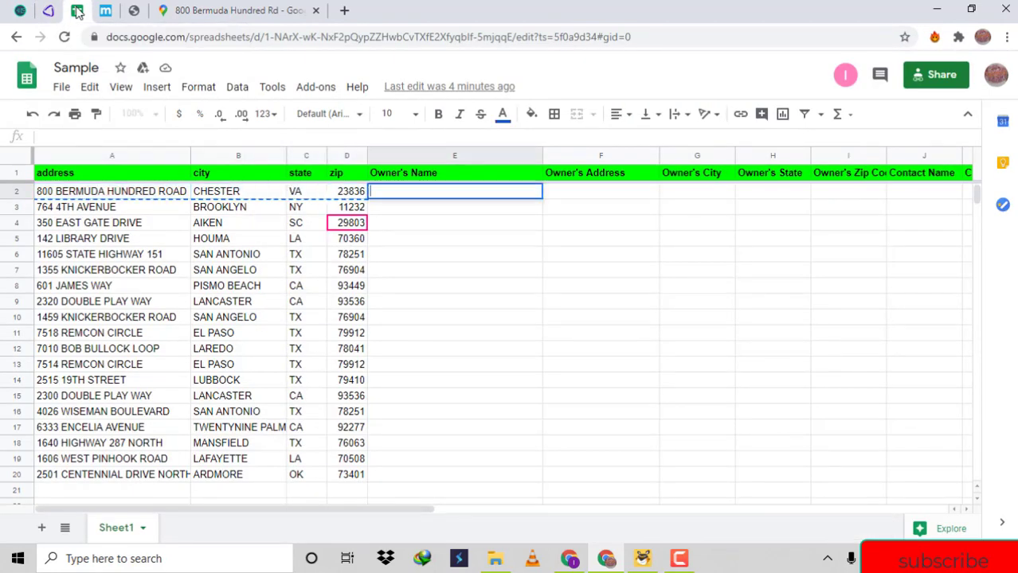
pyautogui.hotkey('ctrl', 'v')
pyautogui.press('Return')
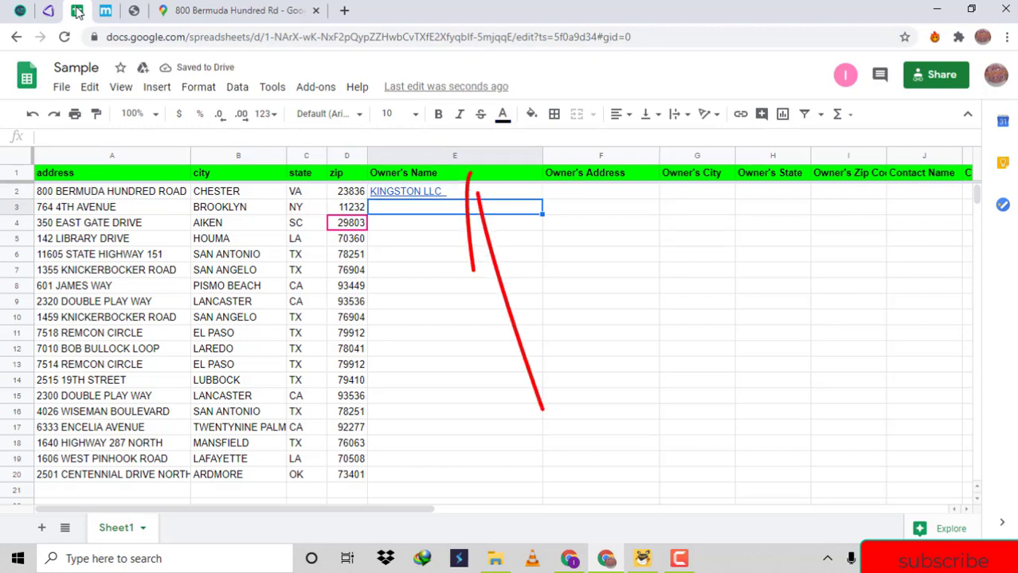
# - Paint the plain format of cell E3 onto the owner's name in cell E2 to remove its link styling
pyautogui.click(95, 113)
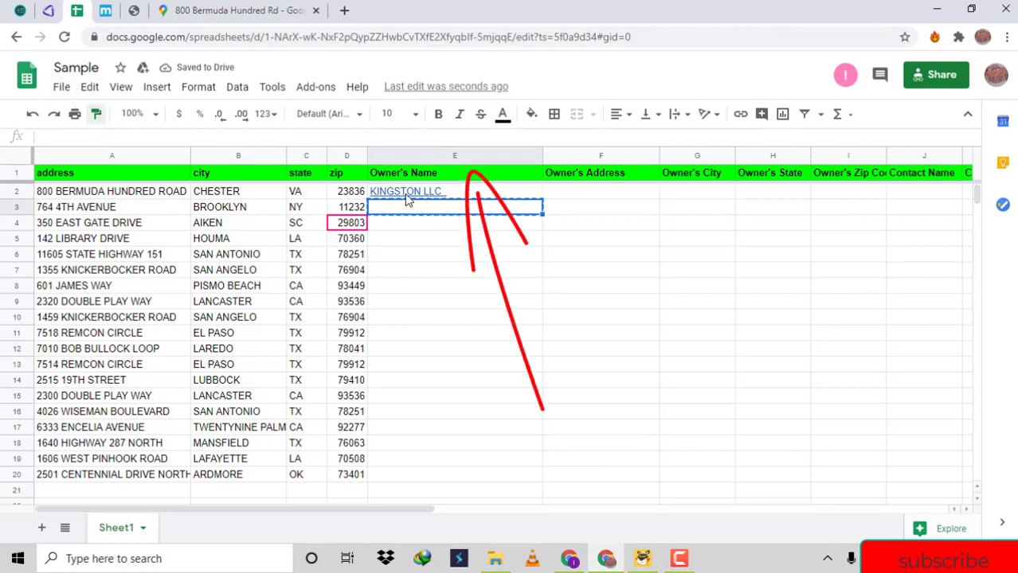
pyautogui.click(425, 194)
pyautogui.click(436, 209)
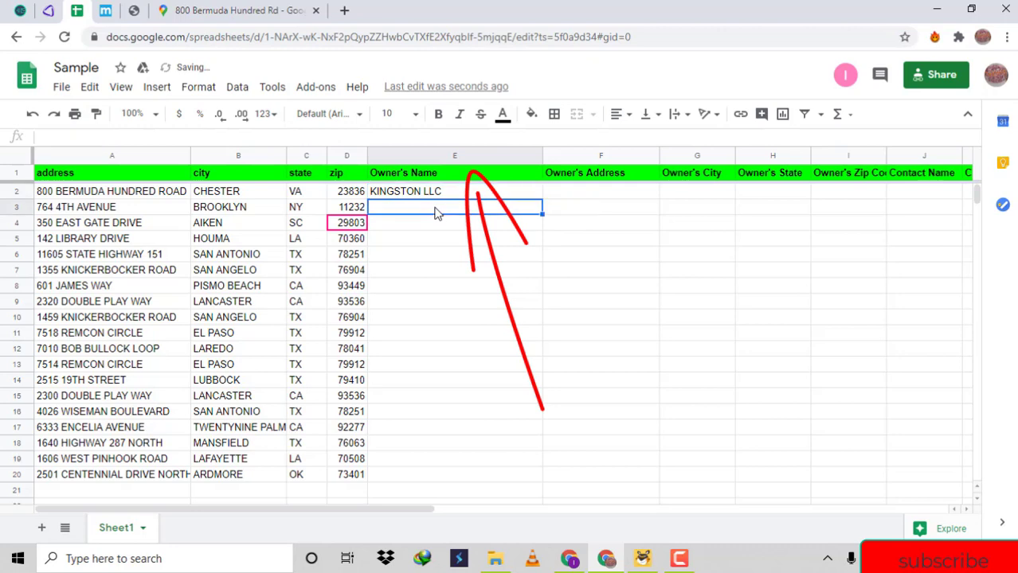
# - Clear the owner's name from cell E2 and keep that cell ready for entry
pyautogui.press('Up')
pyautogui.press('Up')
pyautogui.press('Down')
pyautogui.press('F2')
pyautogui.press('Escape')
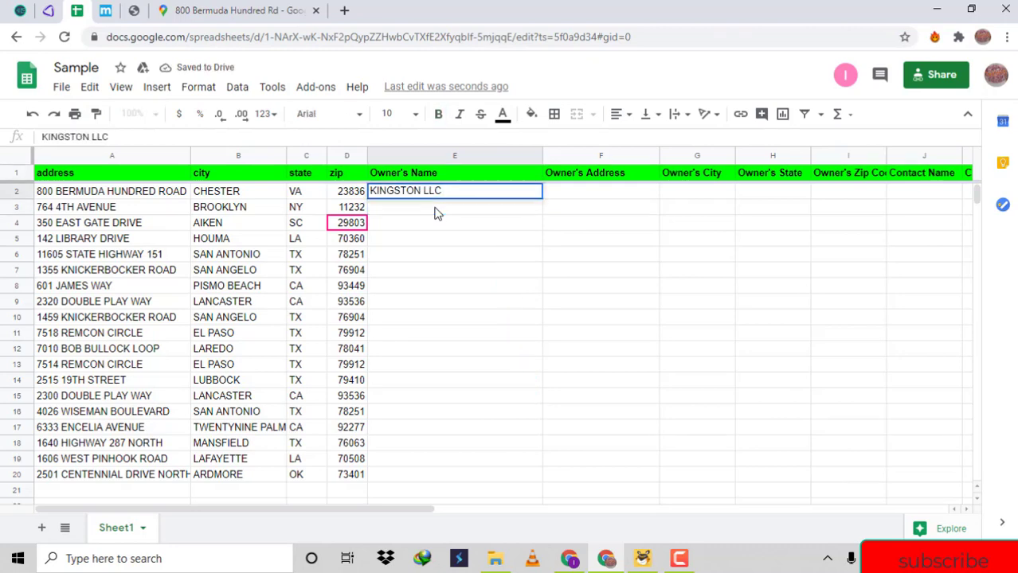
pyautogui.hotkey('ctrl', 'a')
pyautogui.press('BackSpace')
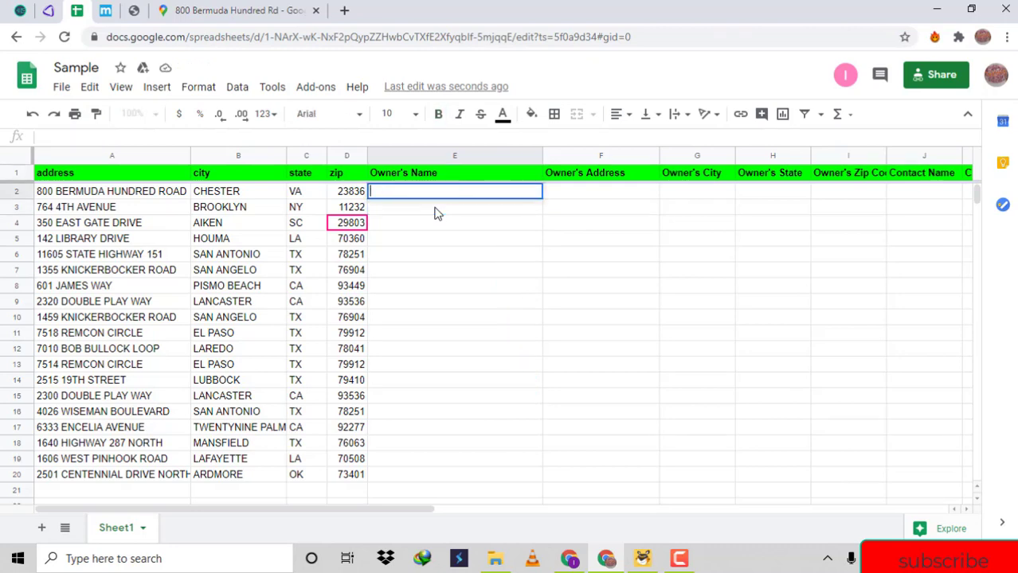
pyautogui.press('Return')
pyautogui.press('Up')
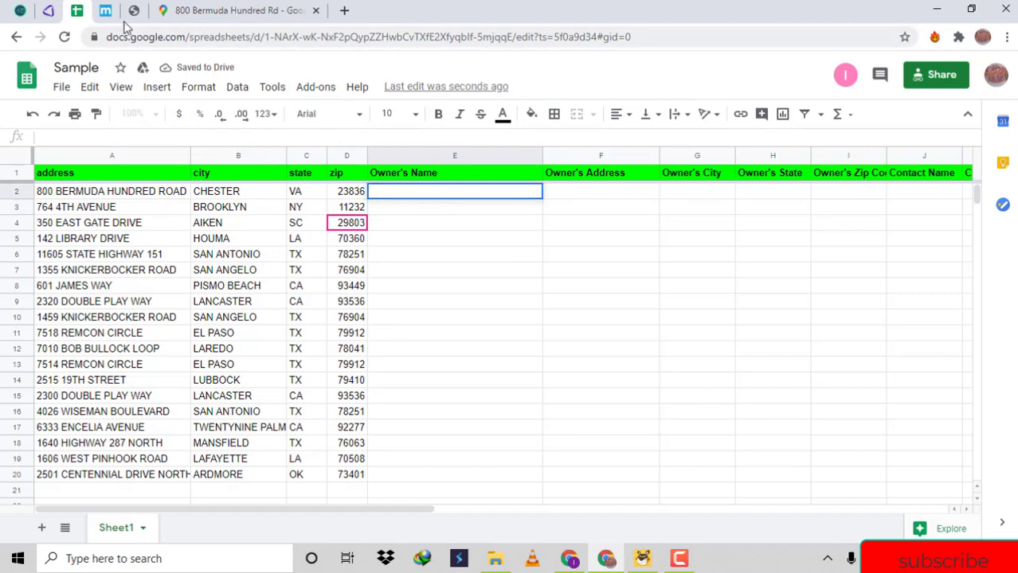
# - Paste KINGSTON LLC inside cell E2 in edit mode so that it goes in as plain text
pyautogui.click(48, 11)
pyautogui.click(76, 10)
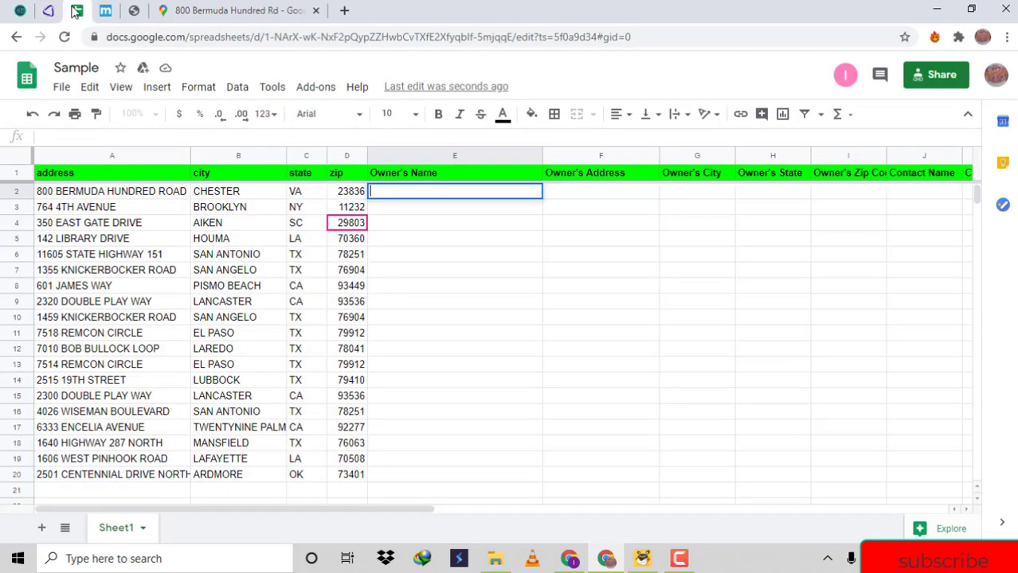
pyautogui.hotkey('ctrl', 'v')
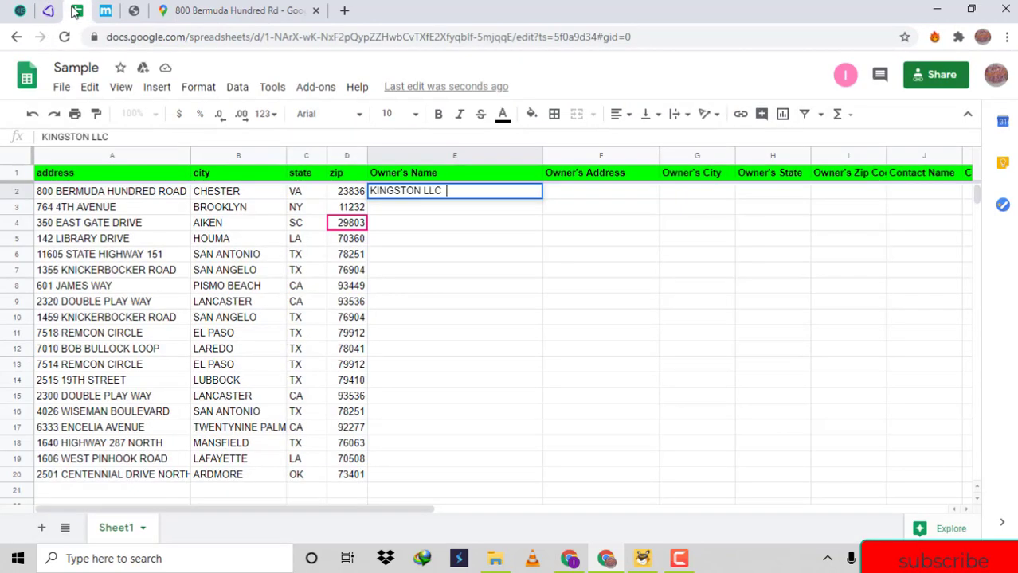
pyautogui.press('Return')
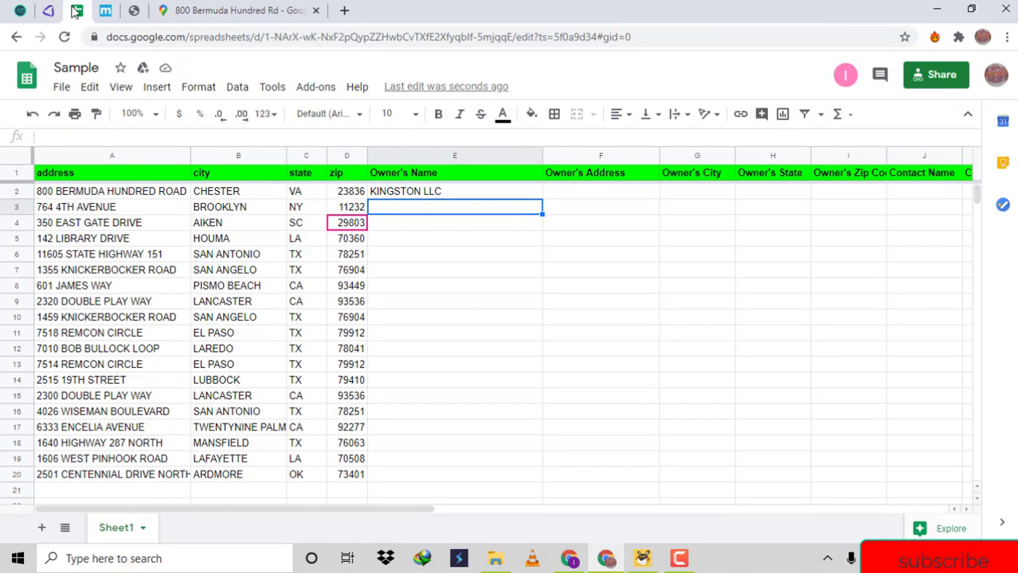
# - Try pasting KINGSTON LLC directly into cell E3 without editing the cell, and undo the paste
pyautogui.hotkey('ctrl', 'v')
pyautogui.press('Return')
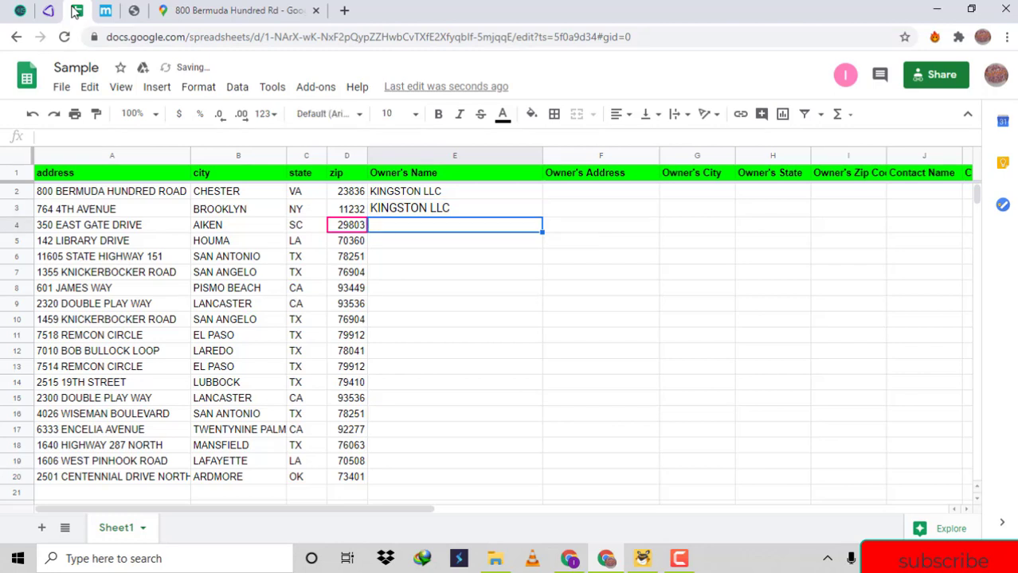
pyautogui.hotkey('ctrl', 'z')
# - Select the Owner's Address cell F2, switch to REIPro and copy the owner's full mailing address from the tax info
pyautogui.press('Up')
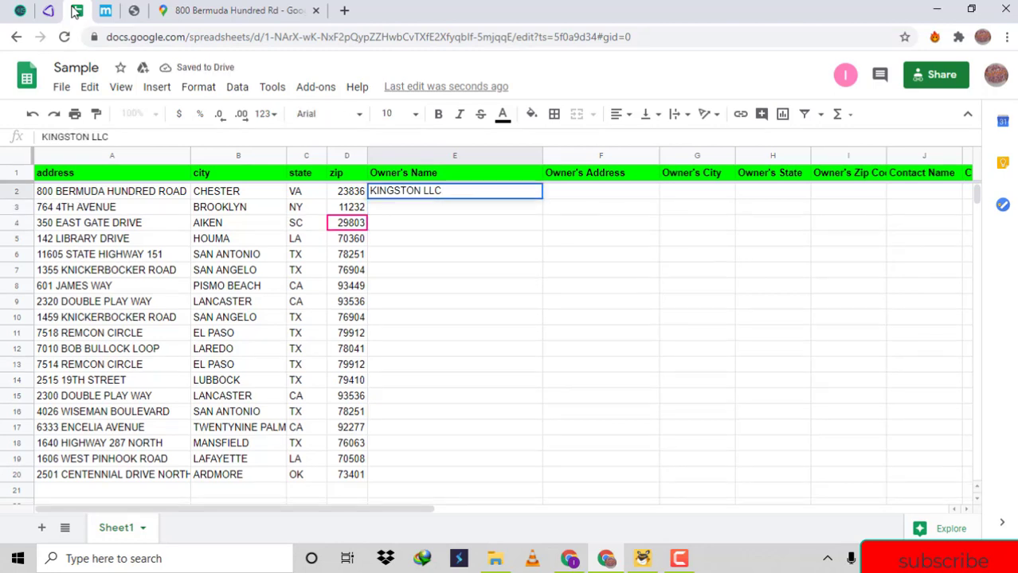
pyautogui.press('Tab')
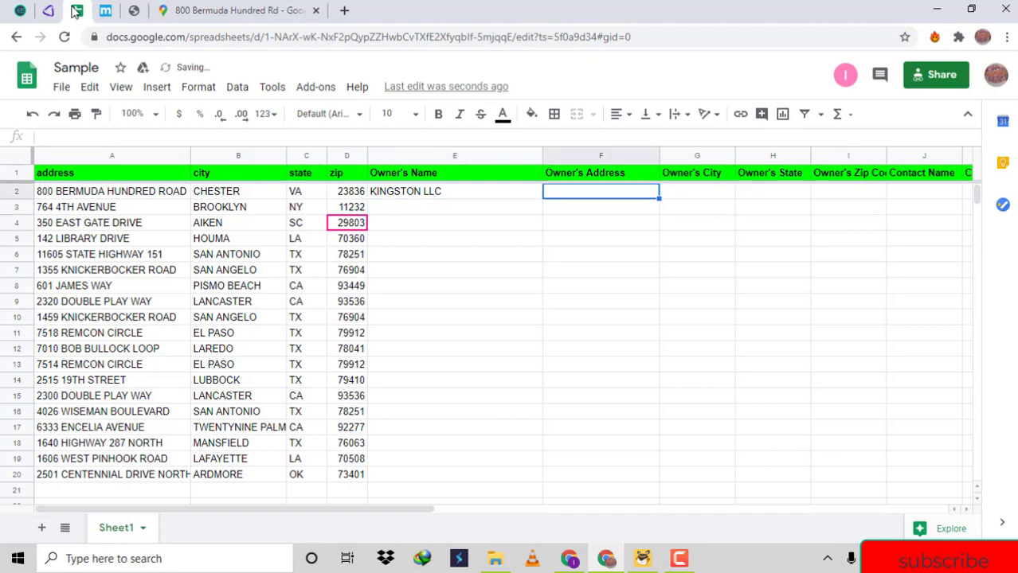
pyautogui.click(113, 16)
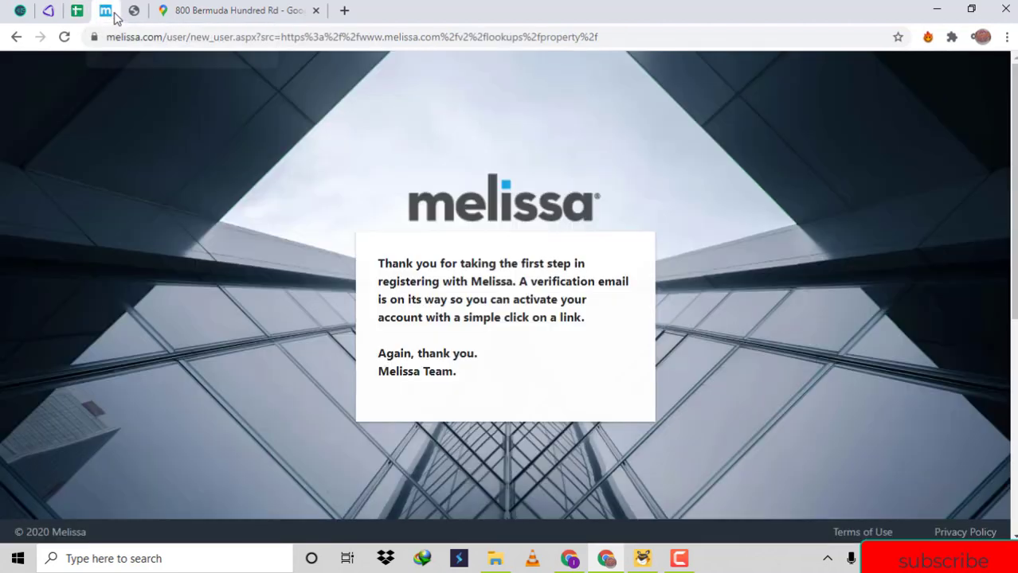
pyautogui.click(54, 11)
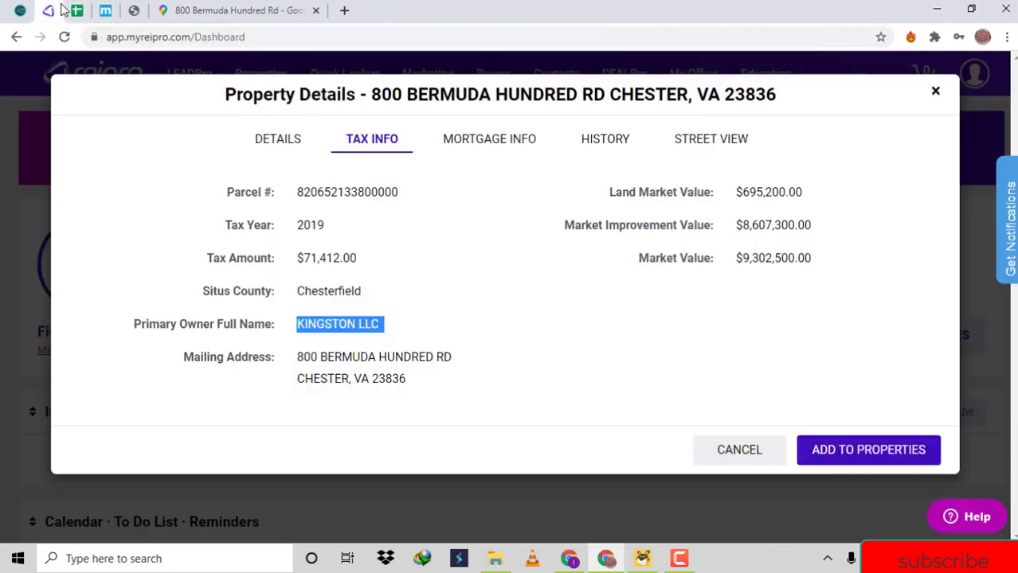
pyautogui.doubleClick(308, 356)
pyautogui.moveTo(309, 356); pyautogui.dragTo(383, 379)
pyautogui.hotkey('ctrl', 'c')
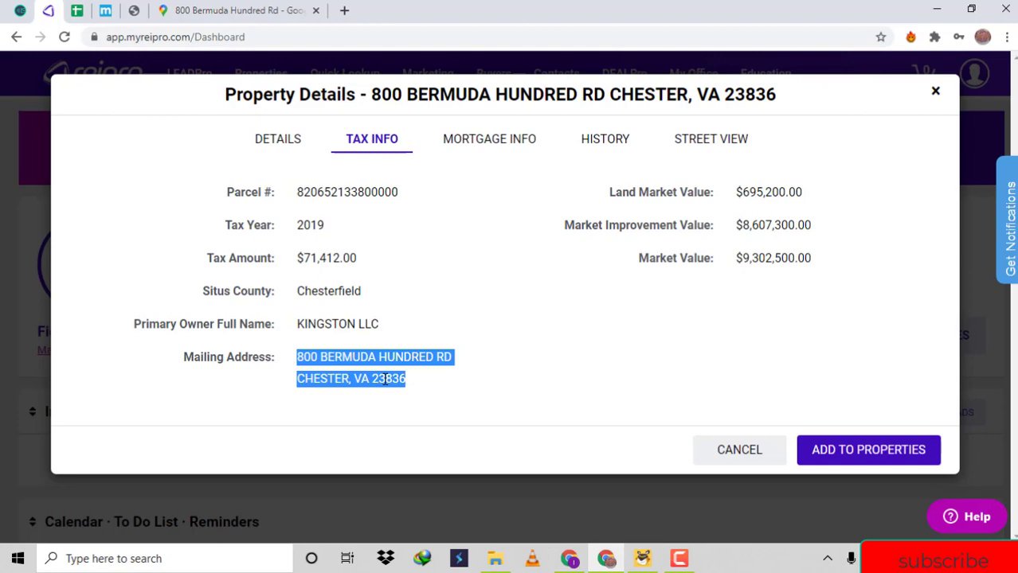
# - Switch to the Sample spreadsheet, paste the mailing address into F2 and cut out its city, state and zip line
pyautogui.click(79, 10)
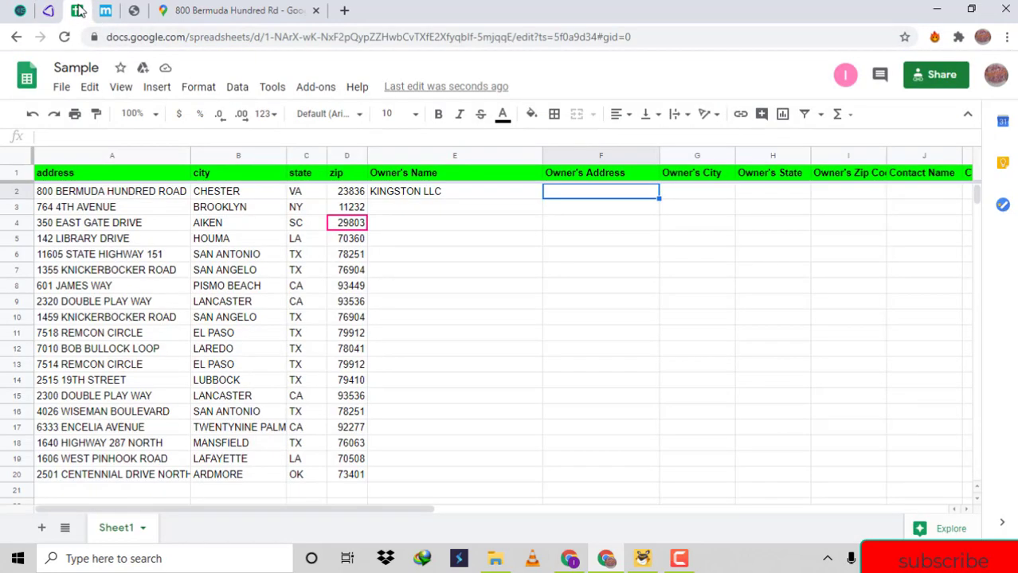
pyautogui.hotkey('ctrl', 'v')
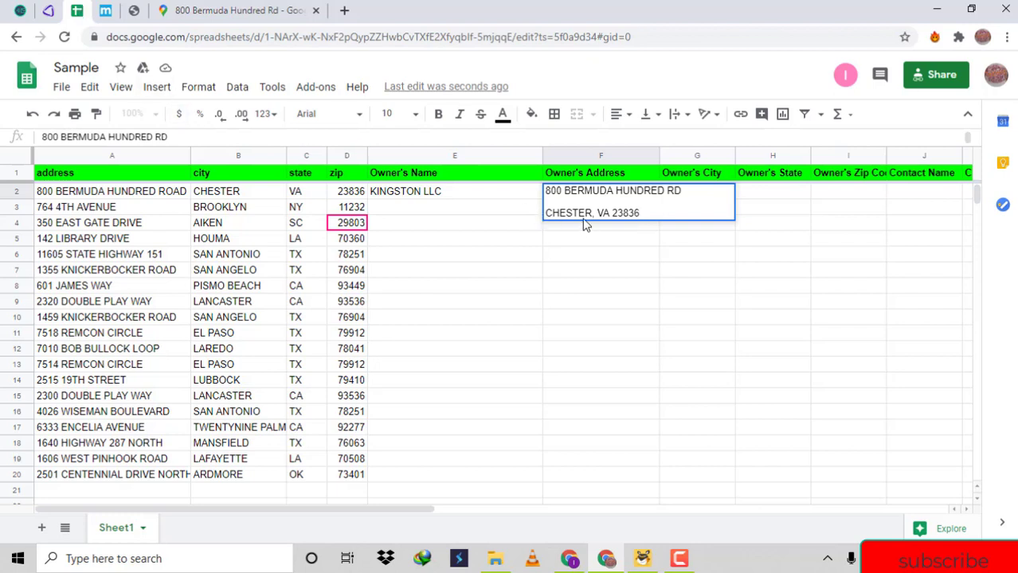
pyautogui.moveTo(545, 213); pyautogui.dragTo(639, 213)
pyautogui.hotkey('ctrl', 'c')
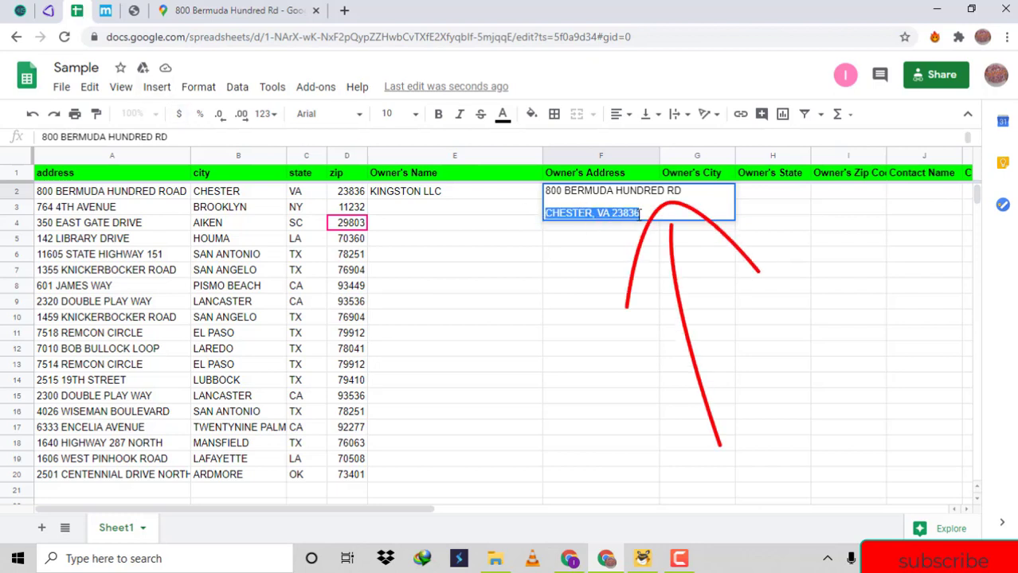
pyautogui.press('BackSpace')
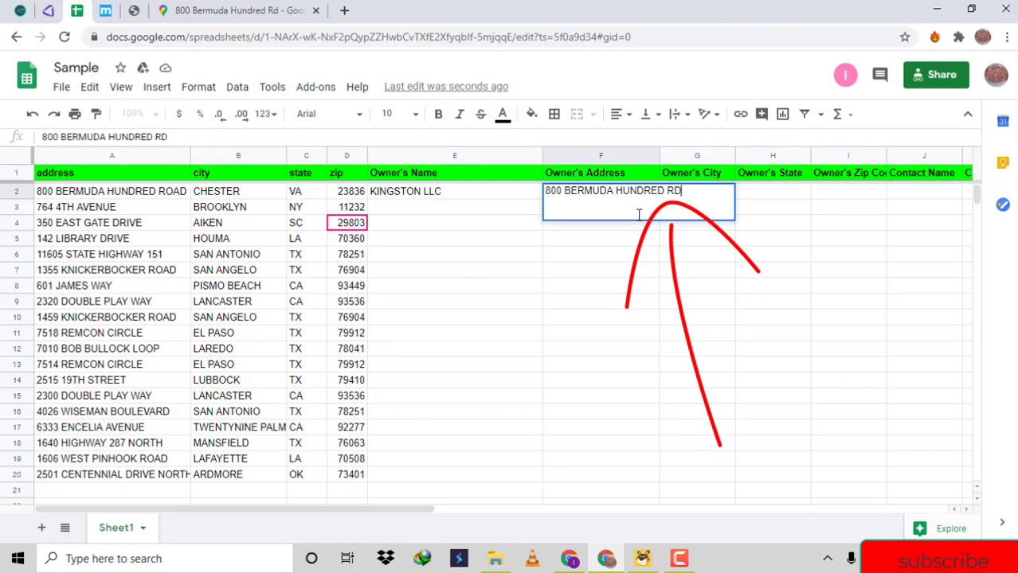
# - Paste the city, state and zip line into Owner's City cell G2 and cut out the state and zip
pyautogui.press('Tab')
pyautogui.press('Return')
pyautogui.hotkey('ctrl', 'v')
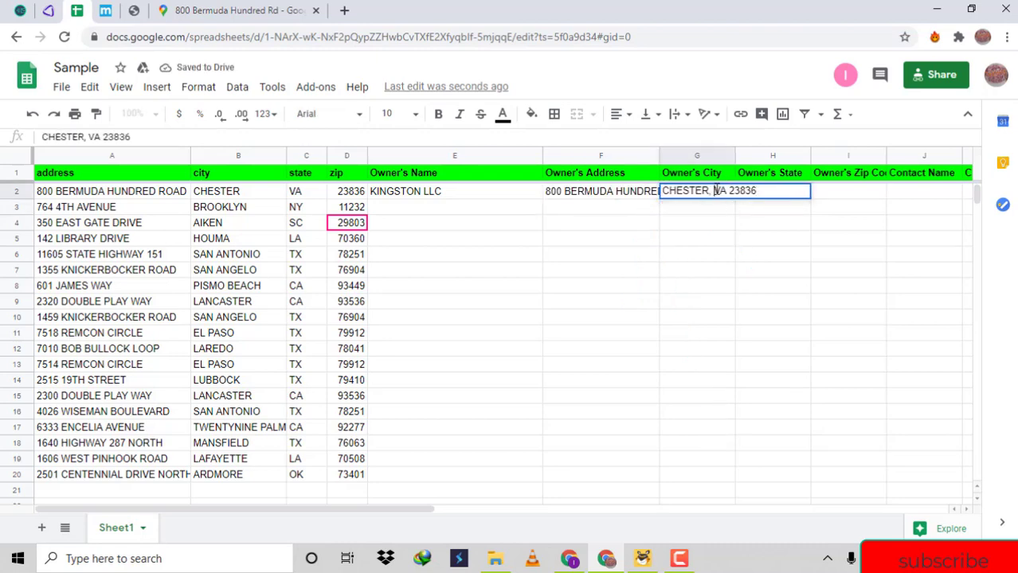
pyautogui.moveTo(714, 191); pyautogui.dragTo(773, 194)
pyautogui.hotkey('ctrl', 'c')
pyautogui.press('BackSpace')
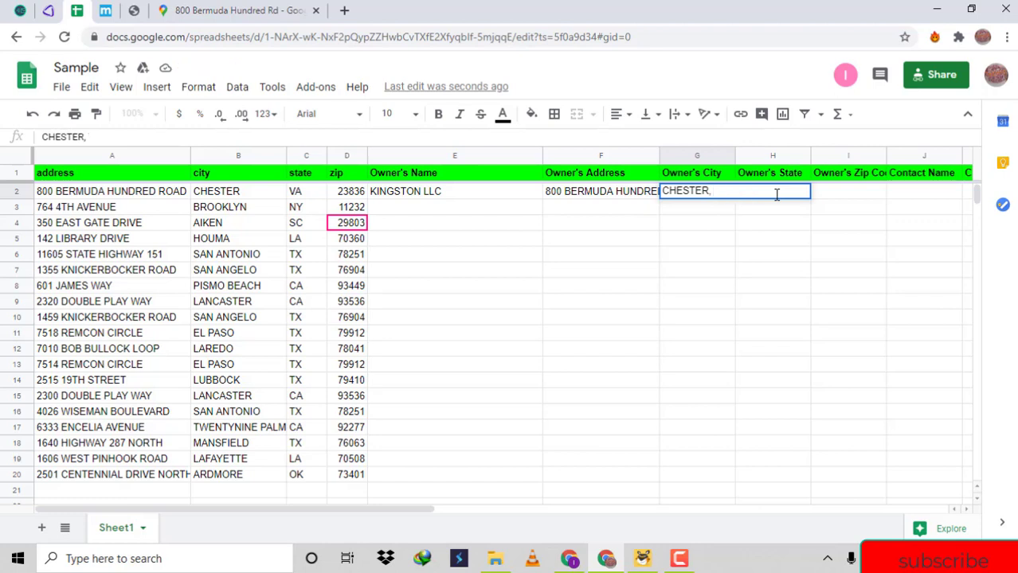
# - Paste the state and zip into Owner's State cell H2 and cut out the zip so only VA remains
pyautogui.click(777, 195)
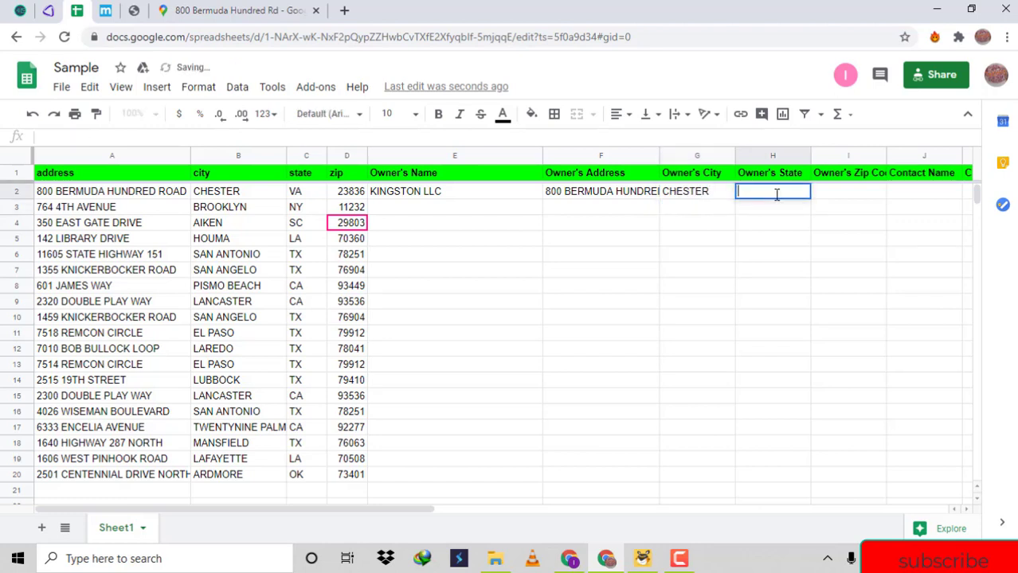
pyautogui.doubleClick(777, 194)
pyautogui.hotkey('ctrl', 'v')
pyautogui.doubleClick(777, 194)
pyautogui.hotkey('ctrl', 'x')
pyautogui.press('Return')
pyautogui.press('Up')
pyautogui.press('Right')
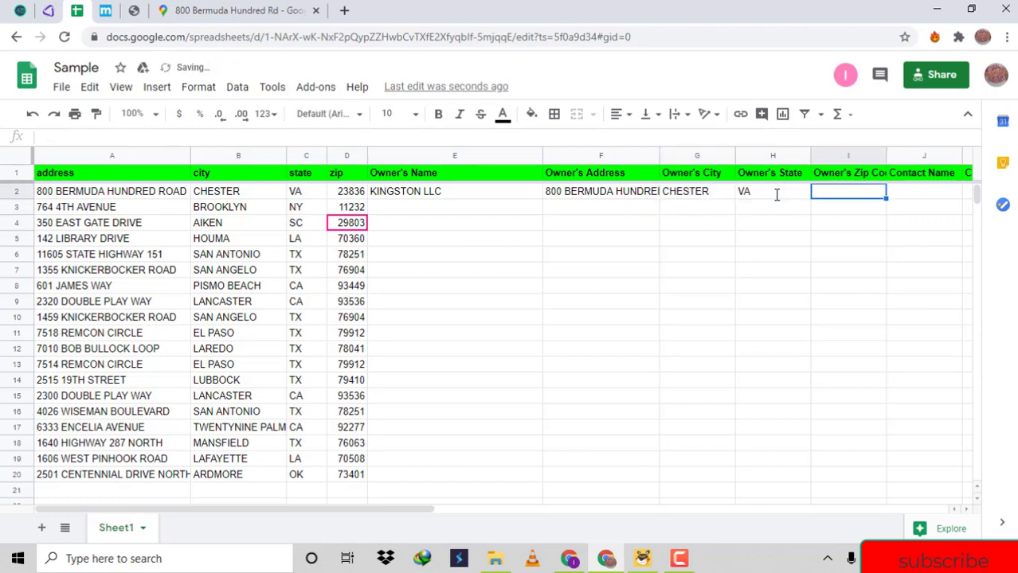
# - Paste the cut zip code into Owner's Zip Code cell I2
pyautogui.press('Return')
pyautogui.hotkey('ctrl', 'v')
pyautogui.press('Return')
pyautogui.press('Left')
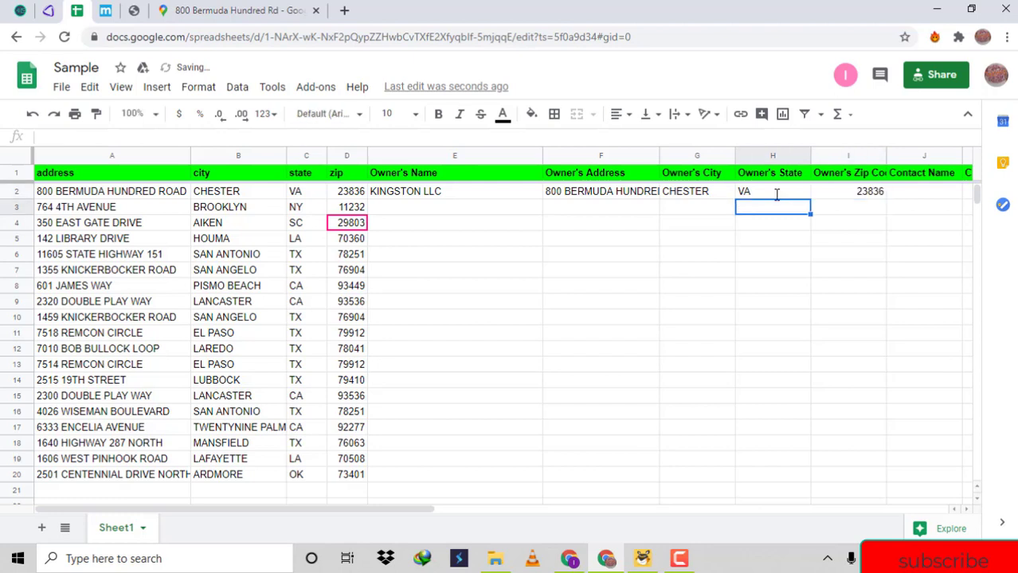
# - Copy the second property's address, city, state and zip from cells A3 to D3
pyautogui.press('Left')
pyautogui.press('Left')
pyautogui.press('Left')
pyautogui.press('Left')
pyautogui.press('Left')
pyautogui.press('Left')
pyautogui.press('Left')
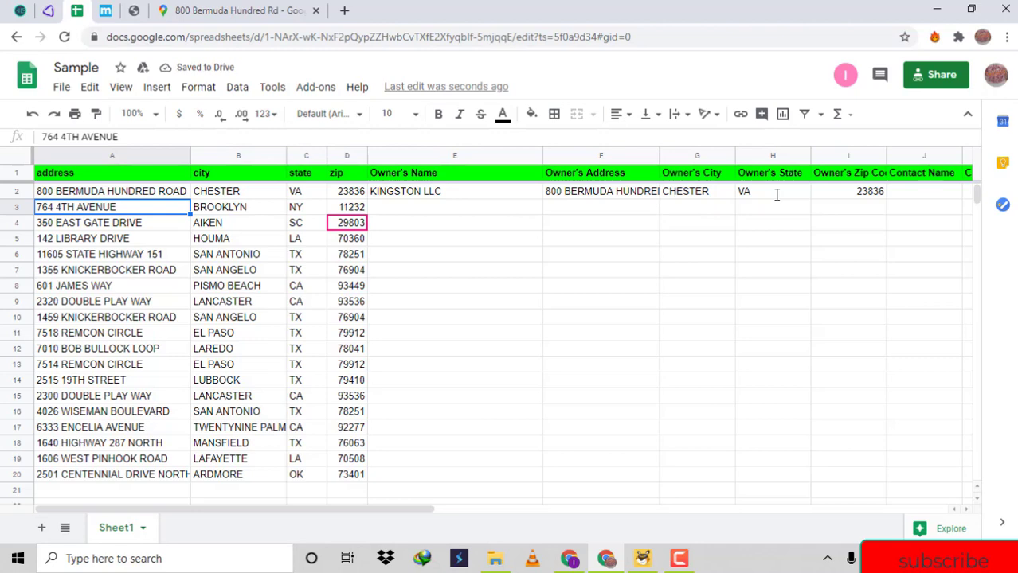
pyautogui.hotkey('ctrl', 'shift', 'Right')
pyautogui.hotkey('ctrl', 'c')
# - Switch to Google Maps, search for the copied property address and copy the formatted address of the place found
pyautogui.click(275, 7)
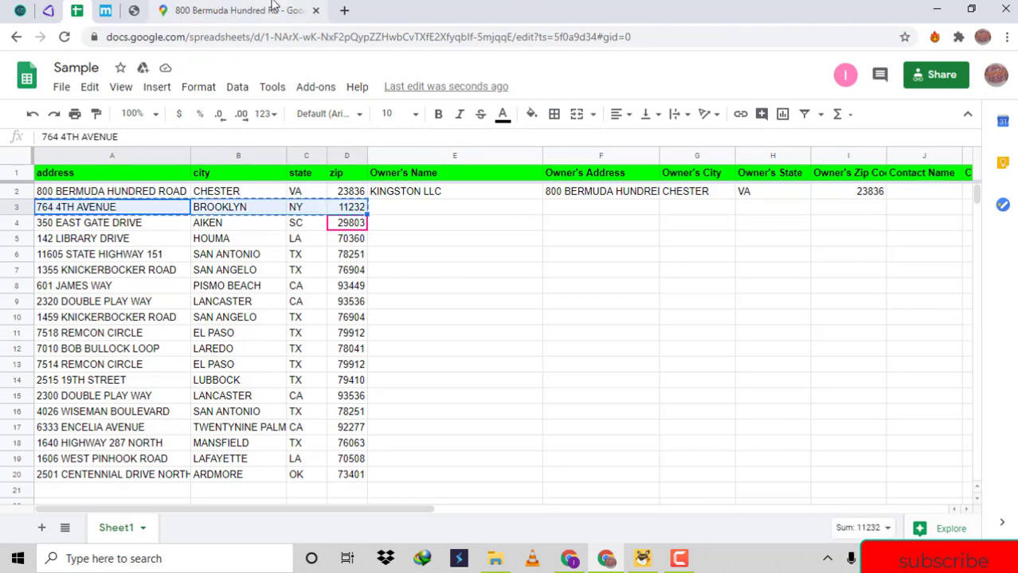
pyautogui.click(117, 80)
pyautogui.hotkey('ctrl', 'v')
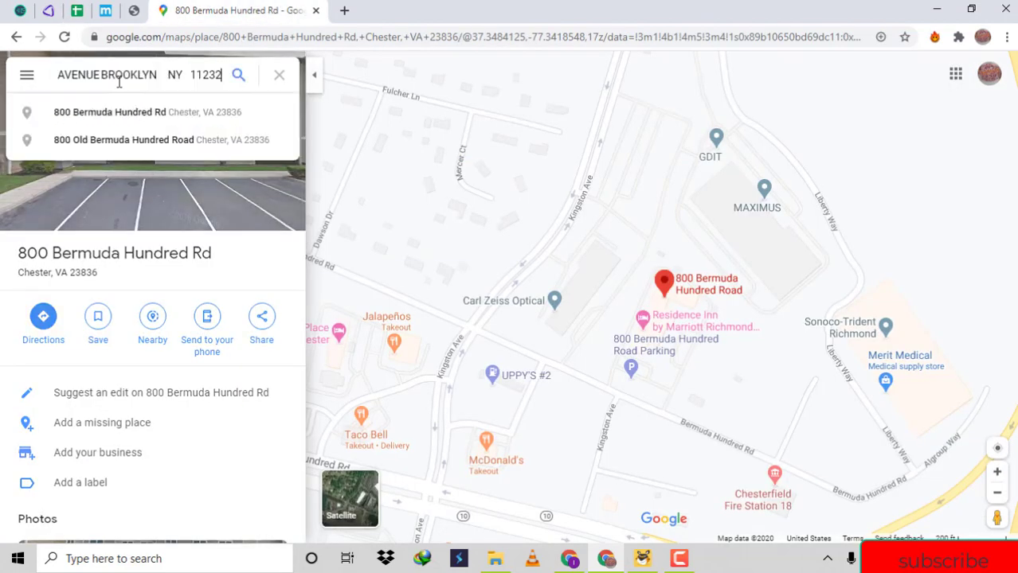
pyautogui.press('Return')
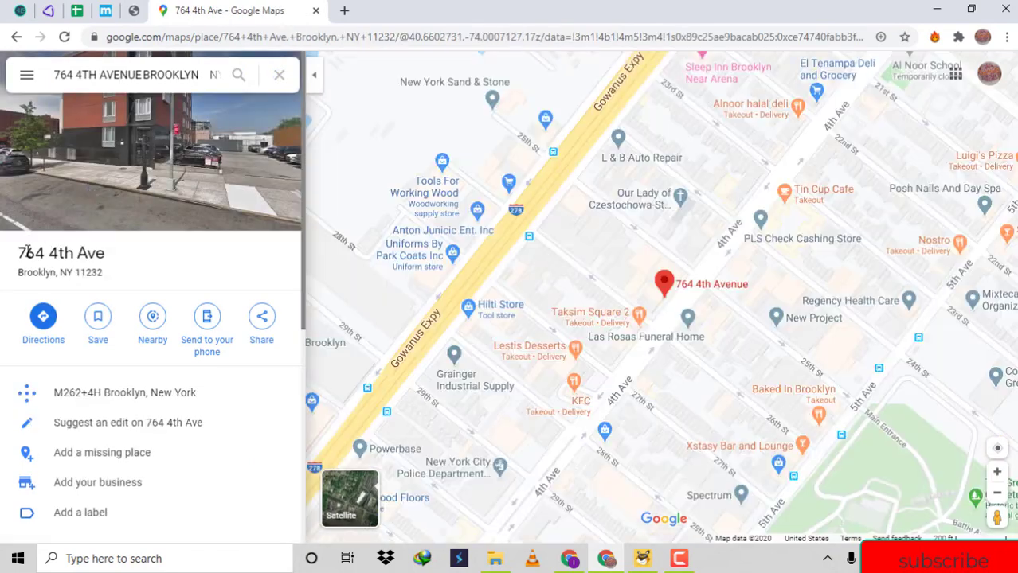
pyautogui.moveTo(28, 252); pyautogui.dragTo(100, 276)
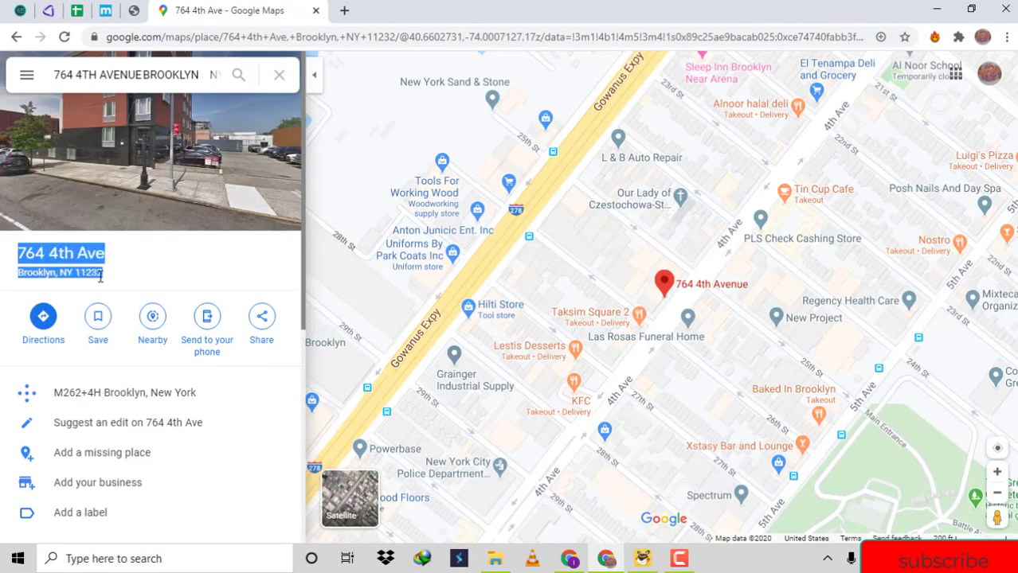
# - In REIPro, replace the lookup address with the copied one, add a comma between street and city, and open the matching property
pyautogui.click(47, 11)
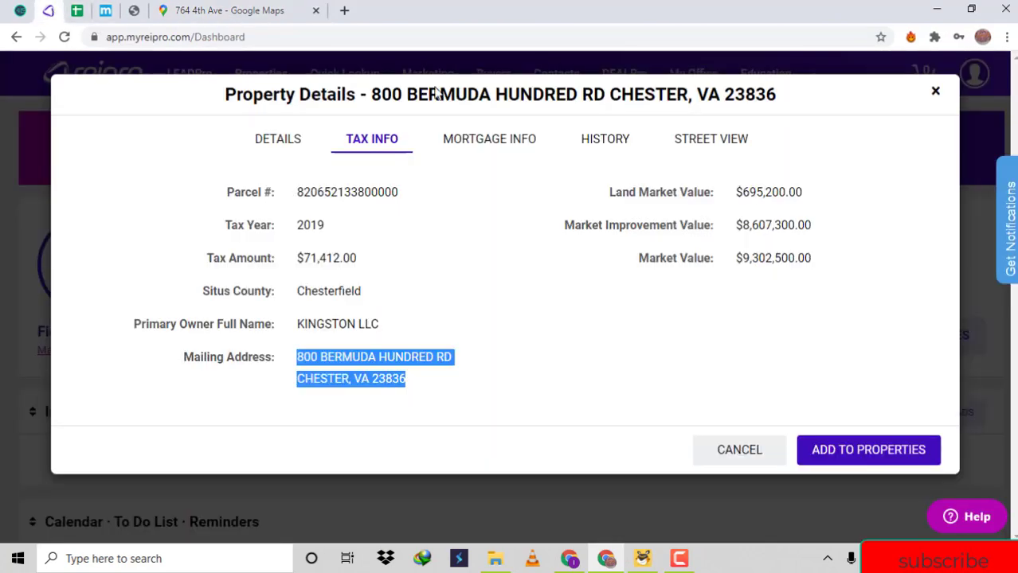
pyautogui.click(935, 90)
pyautogui.click(634, 237)
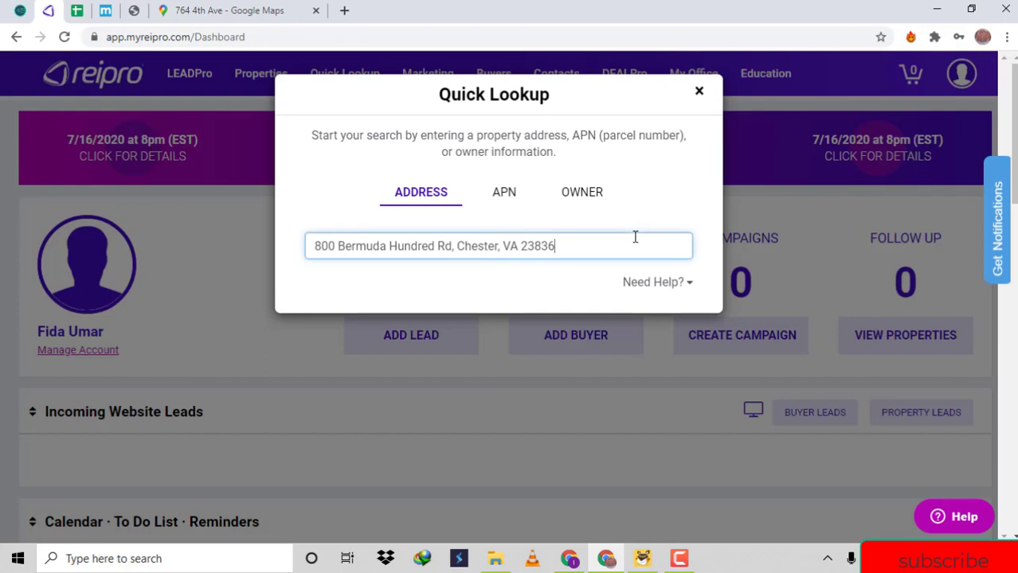
pyautogui.hotkey('ctrl', 'a')
pyautogui.hotkey('ctrl', 'v')
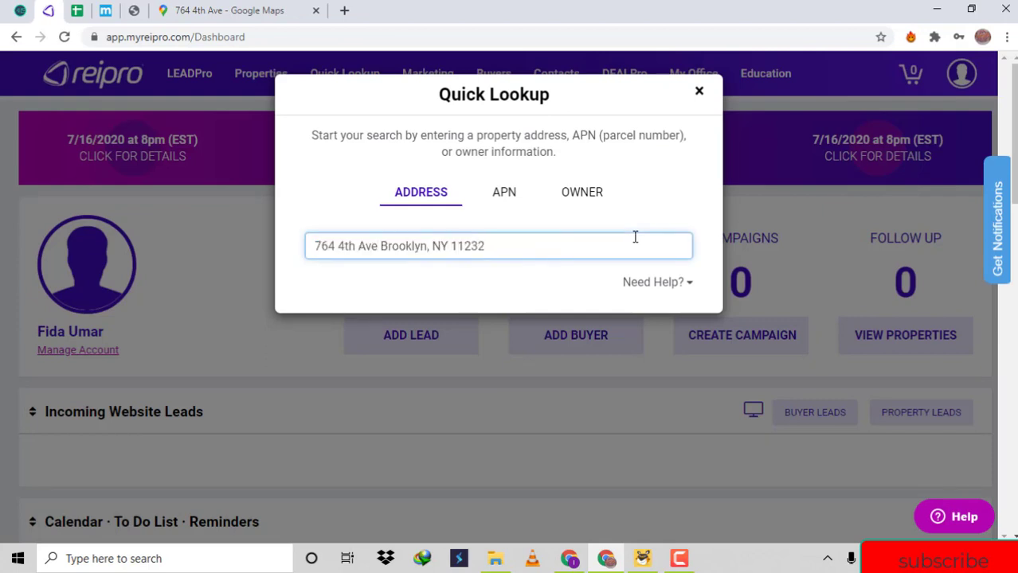
pyautogui.write(',')
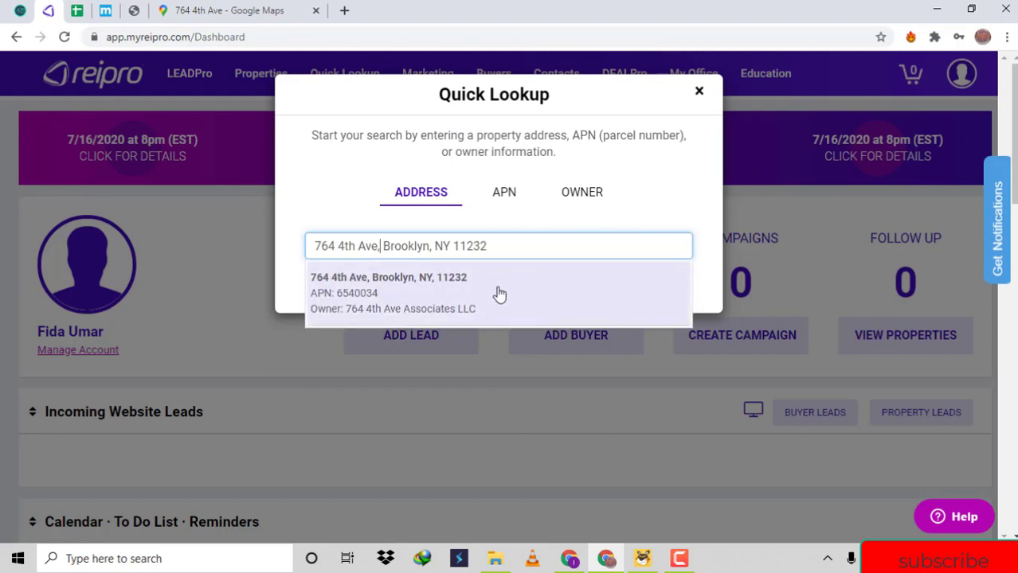
pyautogui.click(499, 295)
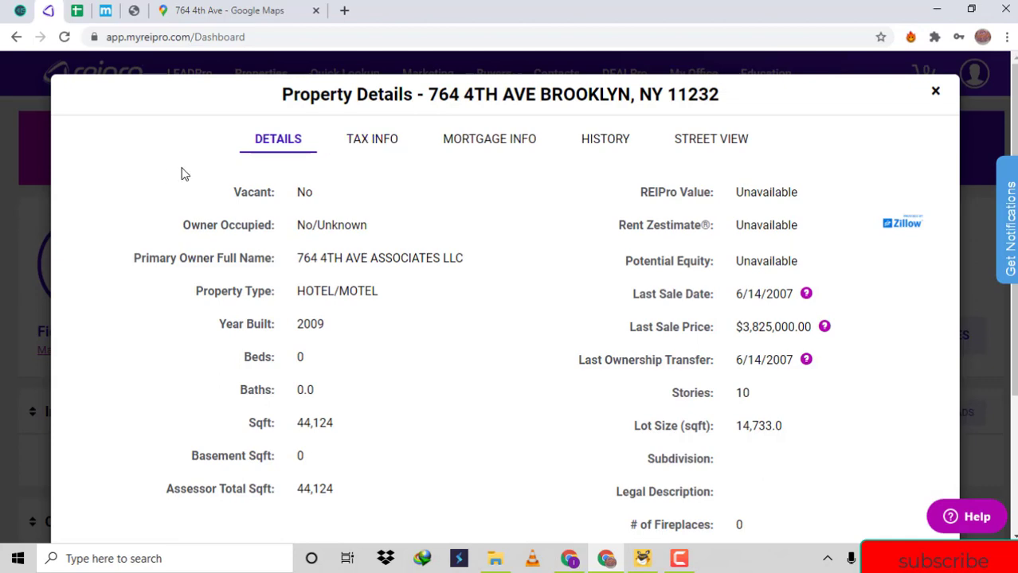
# - Show the property's tax info and copy the primary owner's full name, 764 4TH AVE ASSOCIATES LLC
pyautogui.click(375, 149)
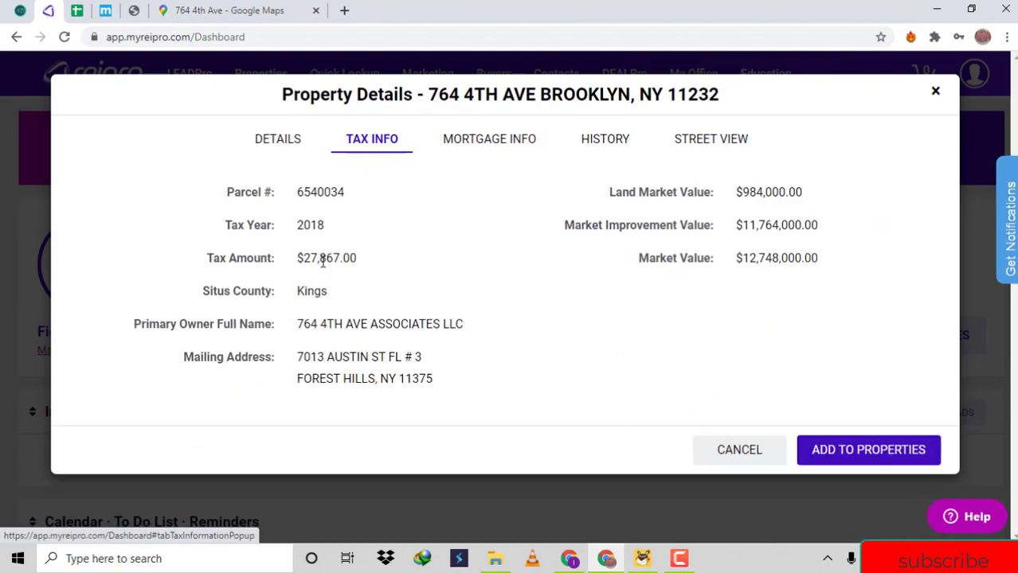
pyautogui.moveTo(297, 324); pyautogui.dragTo(492, 327)
pyautogui.hotkey('ctrl', 'c')
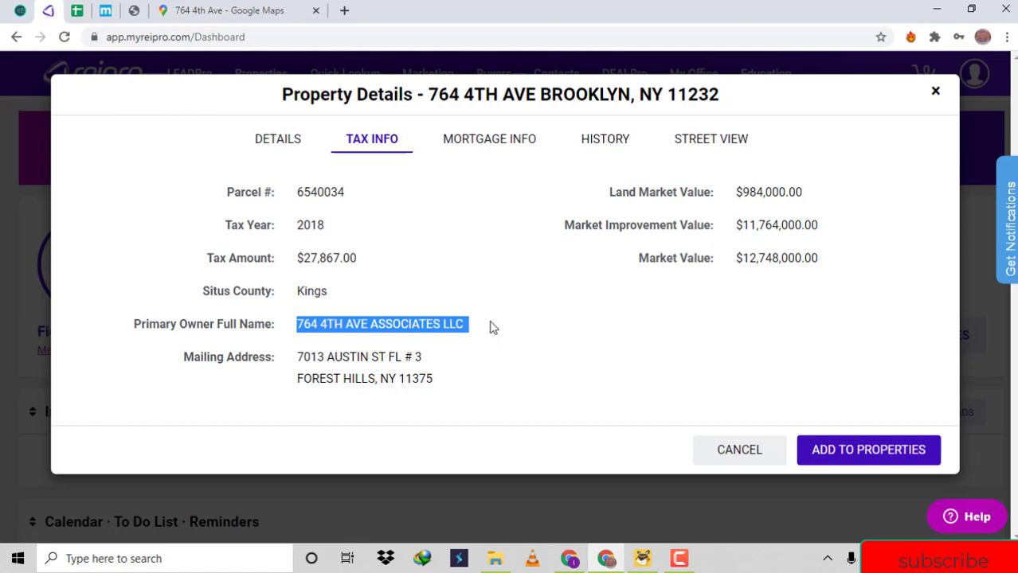
# - Switch to the Google Sheets property list and paste the owner's name, 764 4TH AVE ASSOCIATES LLC, into cell E3
pyautogui.click(77, 10)
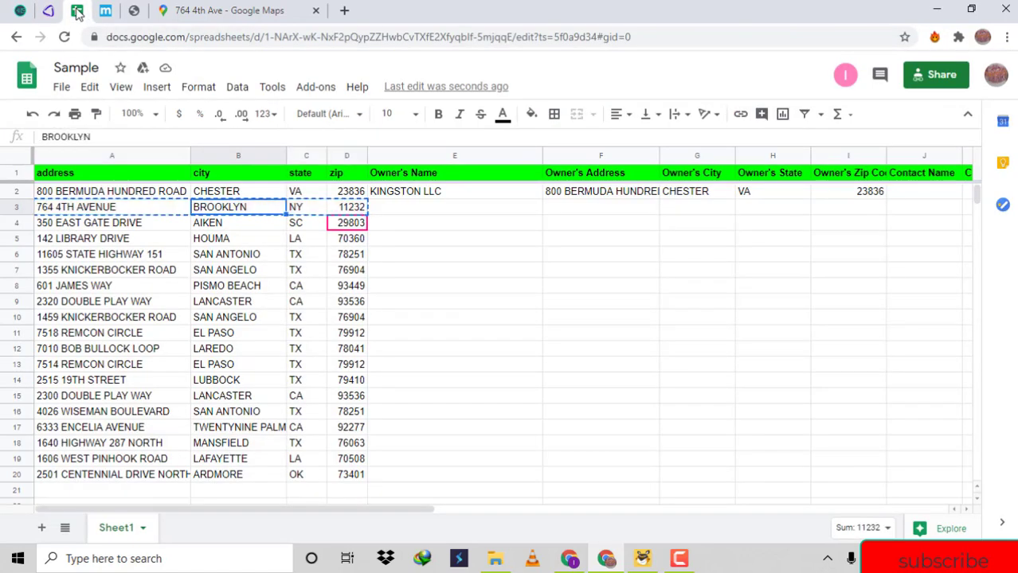
pyautogui.press('Right')
pyautogui.press('Right')
pyautogui.press('Right')
pyautogui.hotkey('ctrl', 'v')
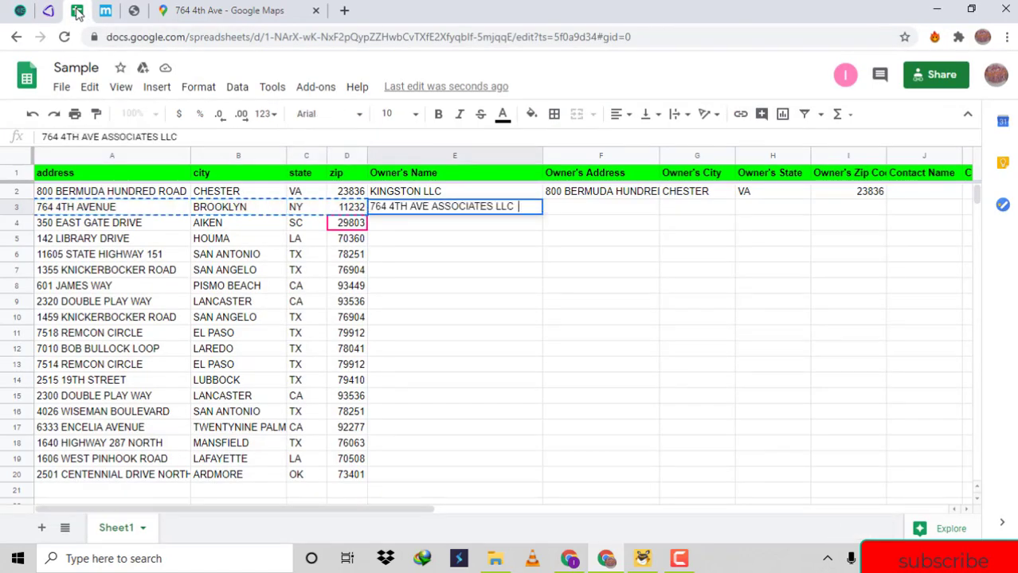
pyautogui.press('Tab')
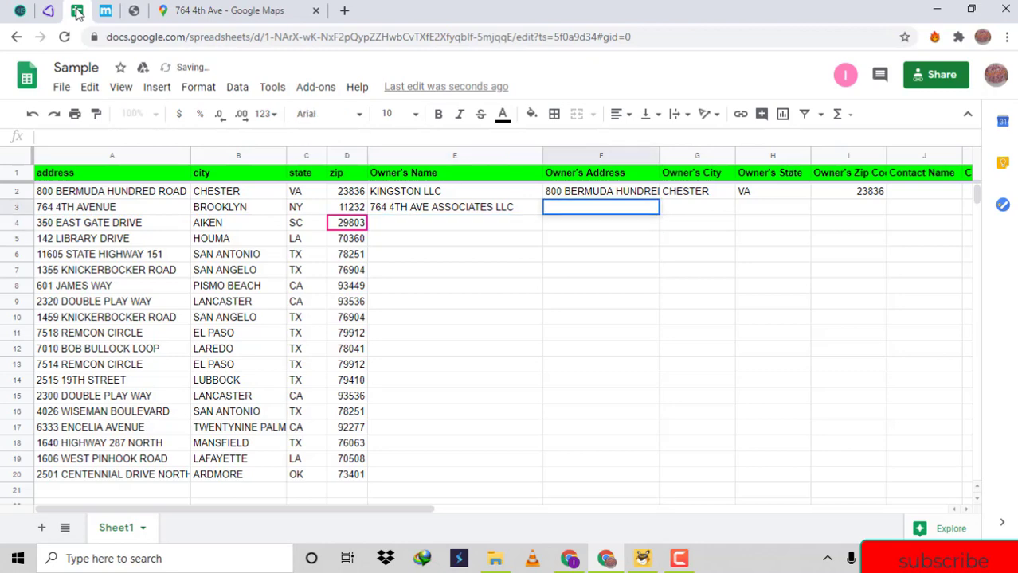
# - Return to REIPro and copy the owner's full two-line mailing address from the property's tax info
pyautogui.click(48, 11)
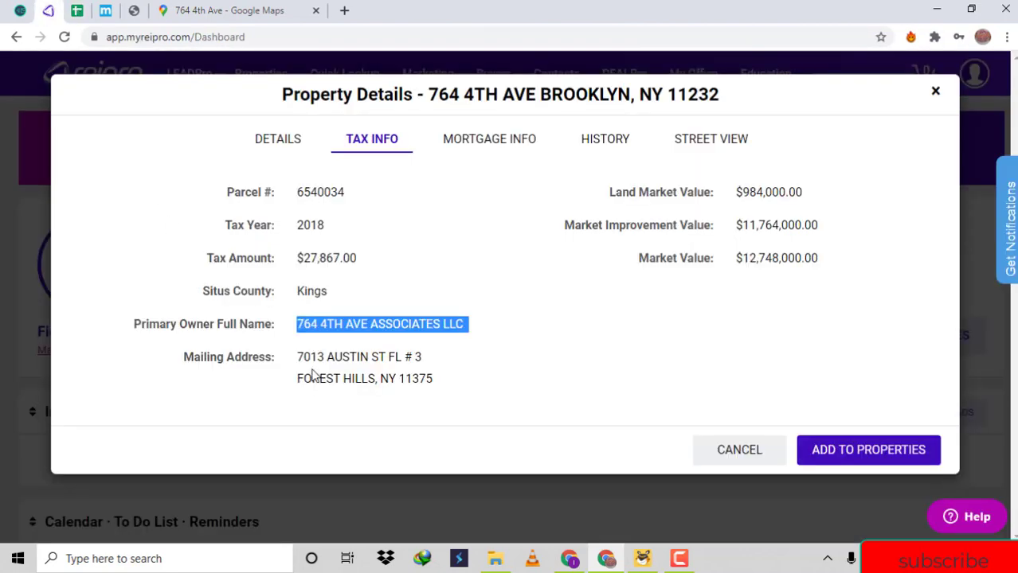
pyautogui.moveTo(297, 358); pyautogui.dragTo(451, 380)
pyautogui.hotkey('ctrl', 'c')
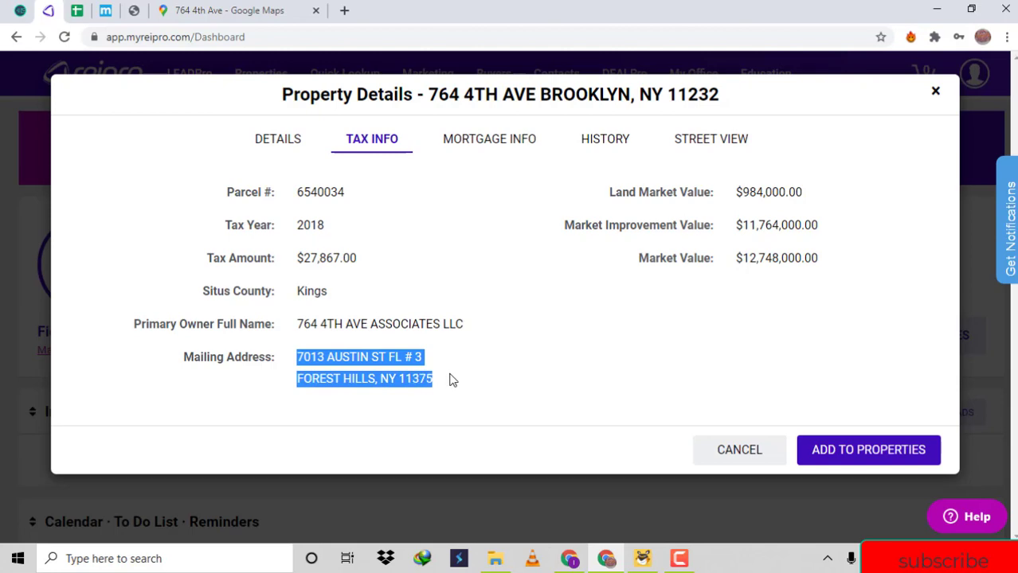
# - In Google Sheets, paste the mailing address into F3, copy its city, state and zip line, and keep only the street part there
pyautogui.click(80, 11)
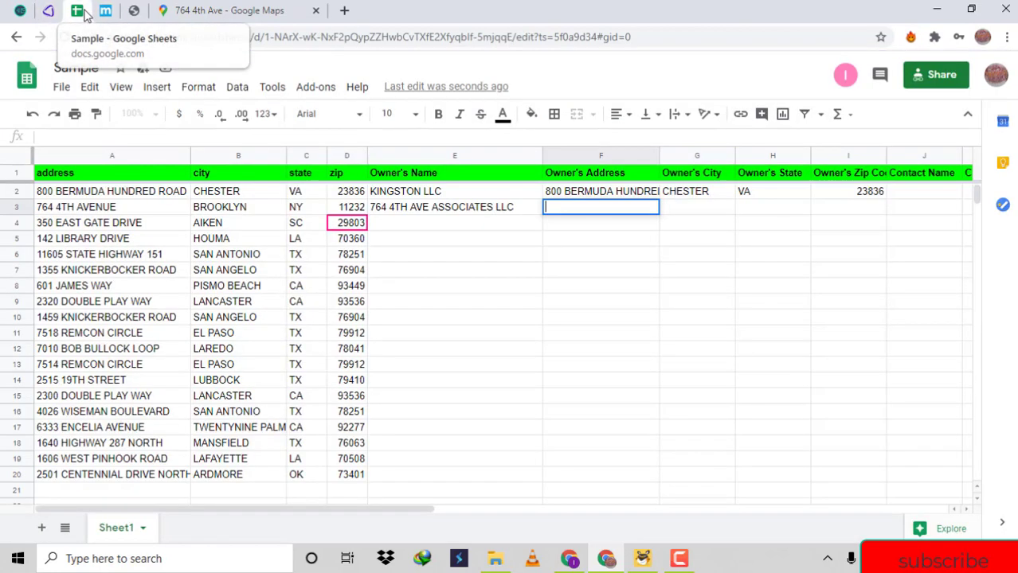
pyautogui.hotkey('ctrl', 'v')
pyautogui.hotkey('shift', 'Home')
pyautogui.hotkey('ctrl', 'c')
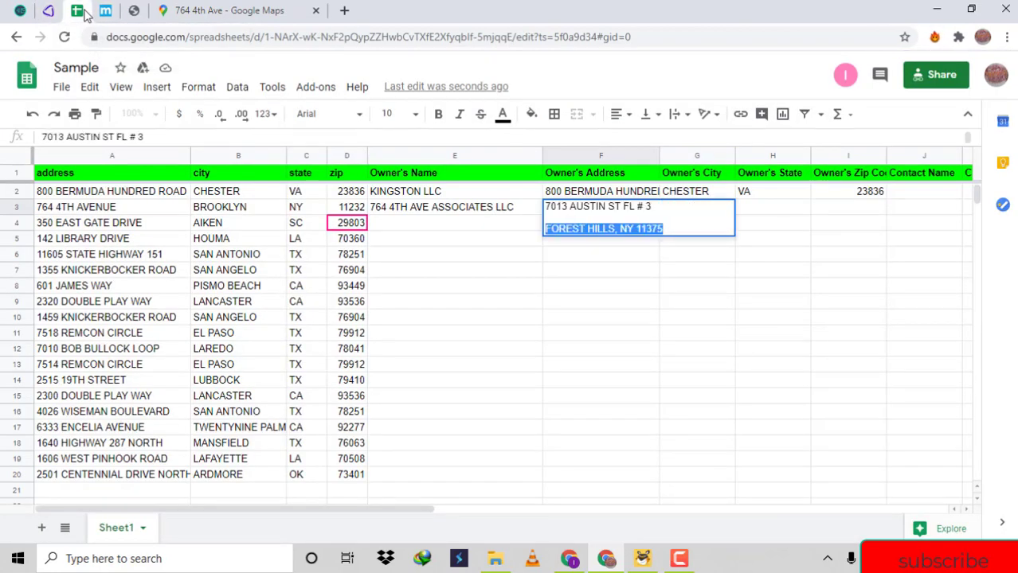
pyautogui.press('BackSpace')
pyautogui.press('Tab')
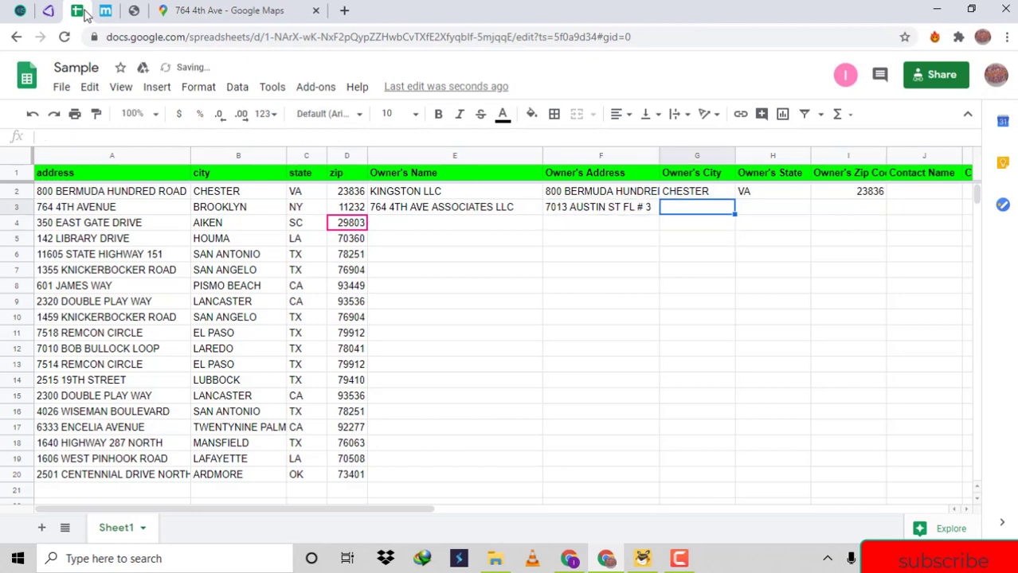
# - Enter FOREST HILLS as the owner's city in G3 from the copied line, copying and removing the state and zip part
pyautogui.press('Return')
pyautogui.hotkey('ctrl', 'v')
pyautogui.hotkey('ctrl', 'shift', 'Left')
pyautogui.hotkey('ctrl', 'shift', 'Left')
pyautogui.hotkey('ctrl', 'c')
pyautogui.press('BackSpace')
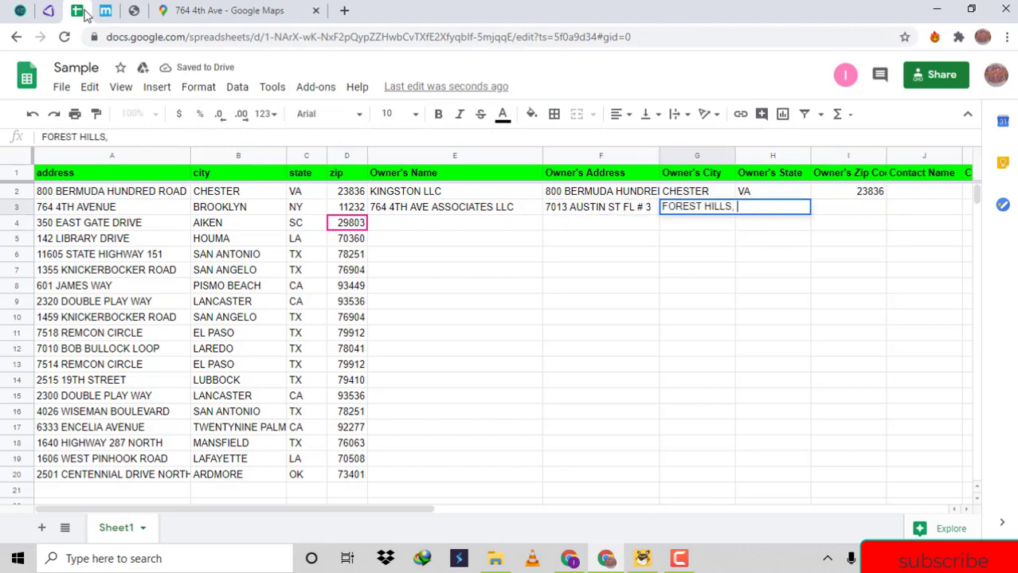
pyautogui.press('Return')
pyautogui.press('Up')
pyautogui.press('Right')
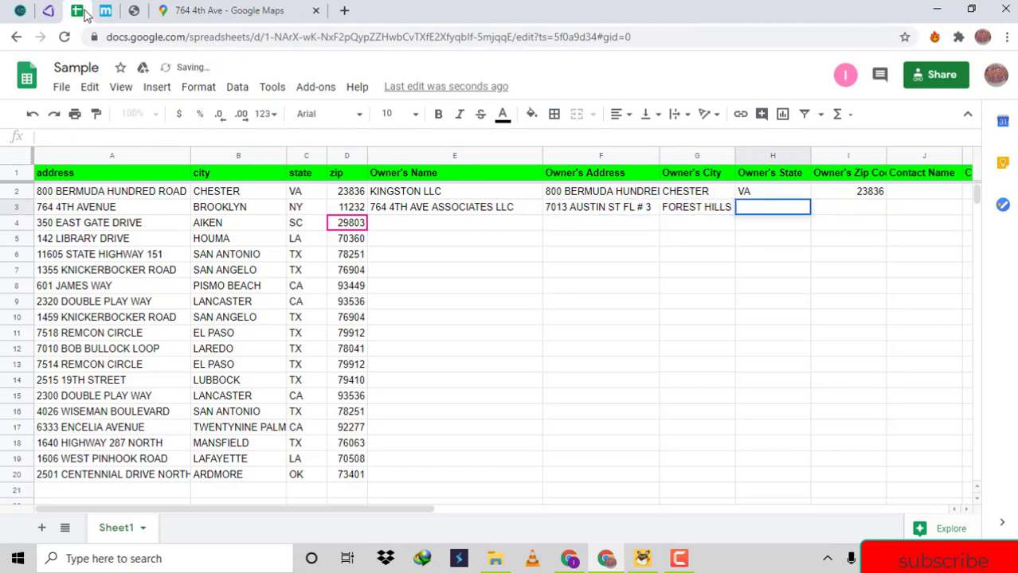
# - Fill in NY as the owner's state in H3 and 11375 as the owner's zip code in I3
pyautogui.hotkey('ctrl', 'v')
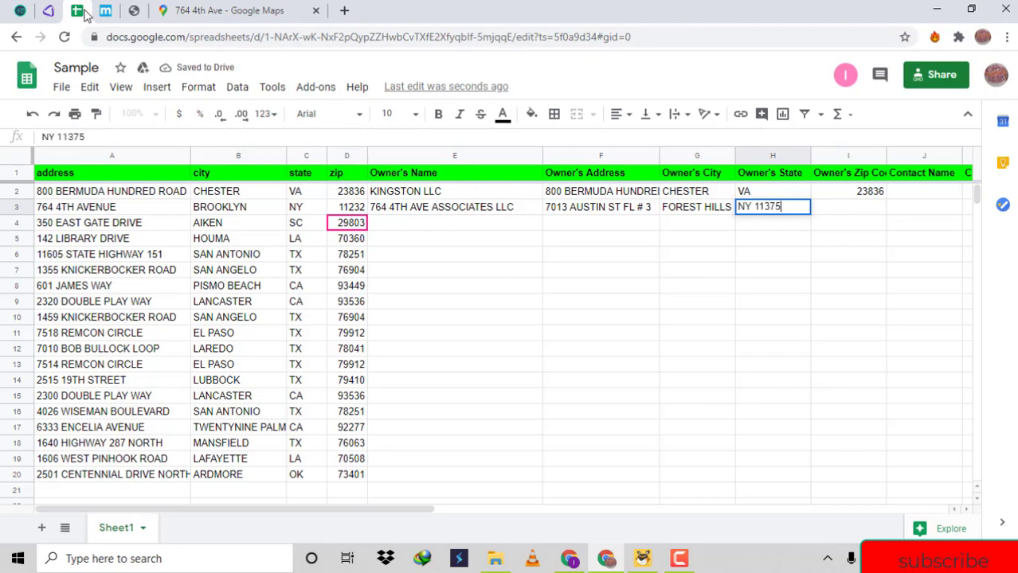
pyautogui.hotkey('ctrl', 'shift', 'Left')
pyautogui.press('BackSpace')
pyautogui.press('Tab')
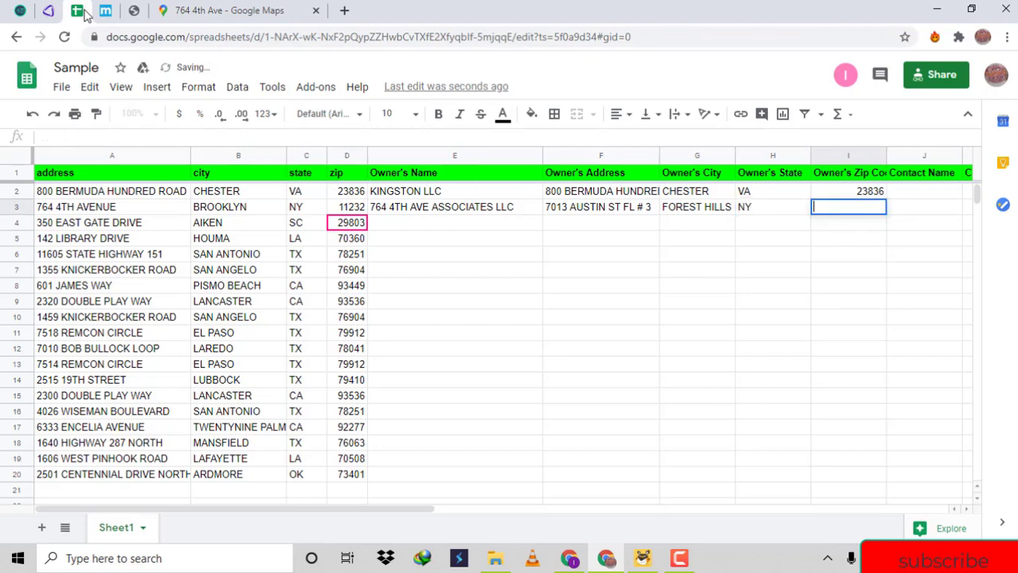
pyautogui.write('11375')
pyautogui.press('Return')
# - Copy the third property's address, city, state and zip from cells A4 to D4
pyautogui.press('Left')
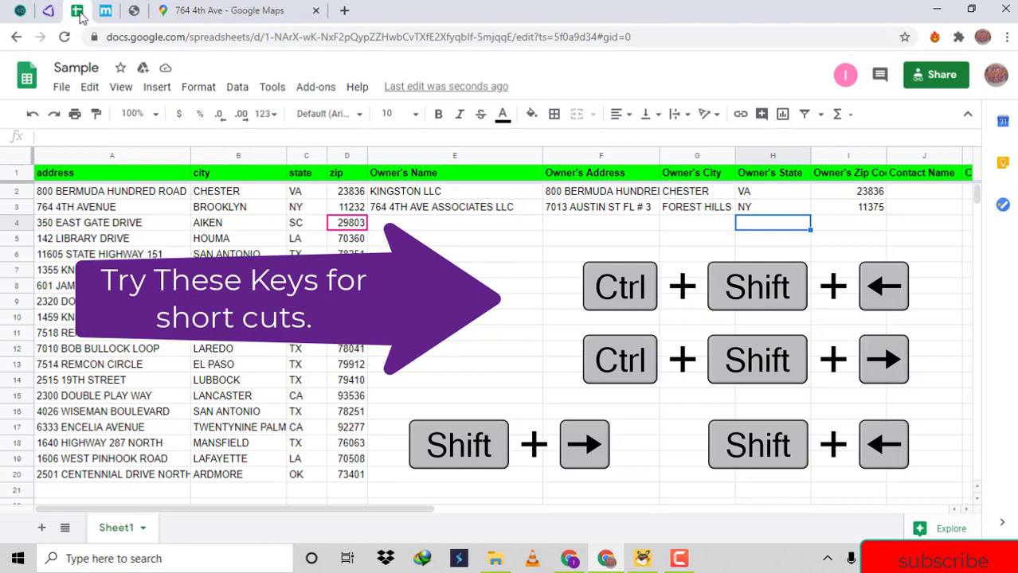
pyautogui.press('Left')
pyautogui.press('Left')
pyautogui.press('Left')
pyautogui.press('Left')
pyautogui.press('Left')
pyautogui.press('Left')
pyautogui.press('Left')
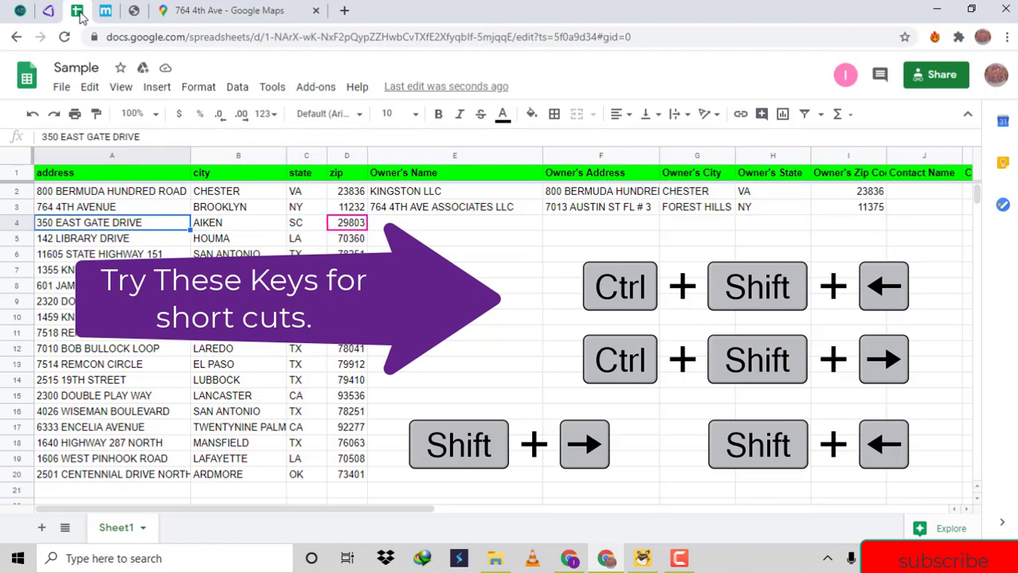
pyautogui.hotkey('ctrl', 'shift', 'Right')
pyautogui.hotkey('ctrl', 'c')
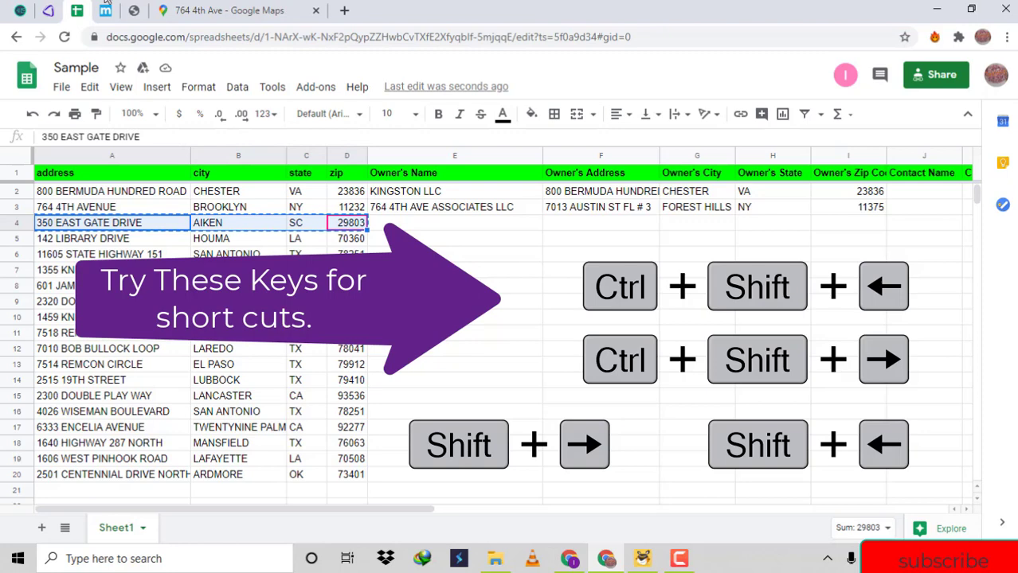
# - Switch to Google Maps and replace the previous search with the copied address of the third property
pyautogui.click(215, 10)
pyautogui.click(150, 76)
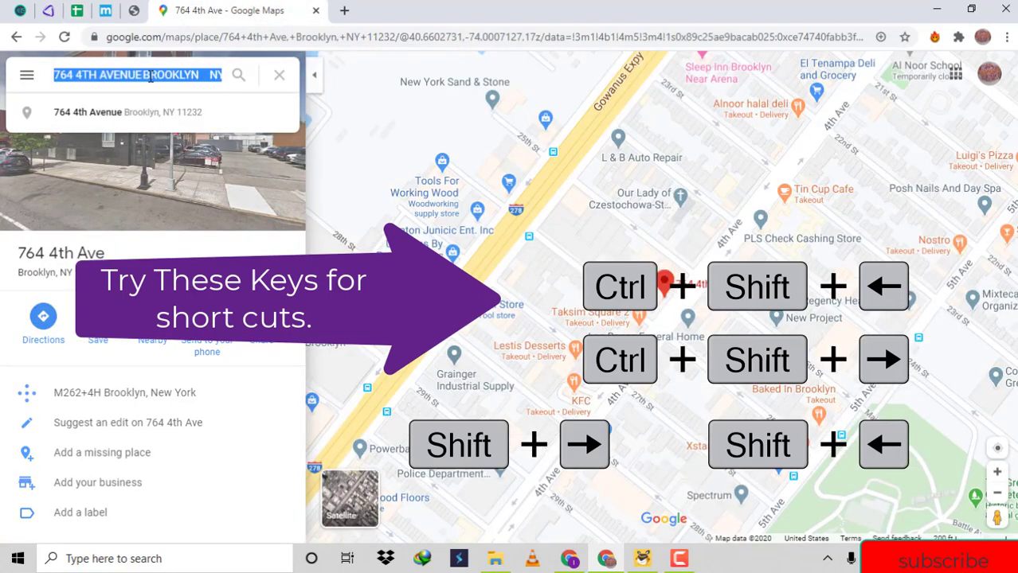
pyautogui.hotkey('ctrl', 'v')
pyautogui.press('Return')
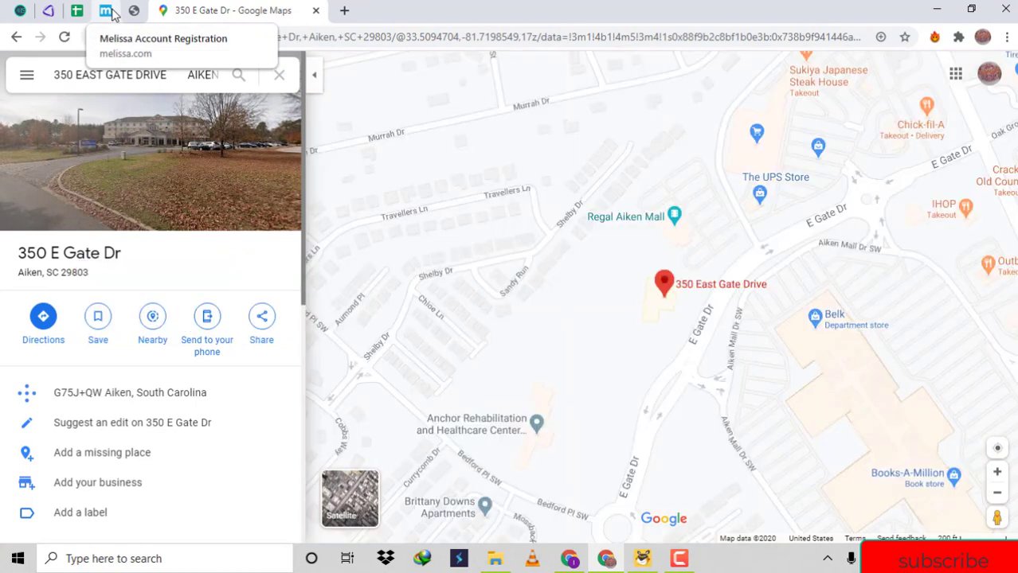
# - Check the Melissa registration page, then switch to Temp Mail and copy the temporary e-mail address
pyautogui.click(109, 12)
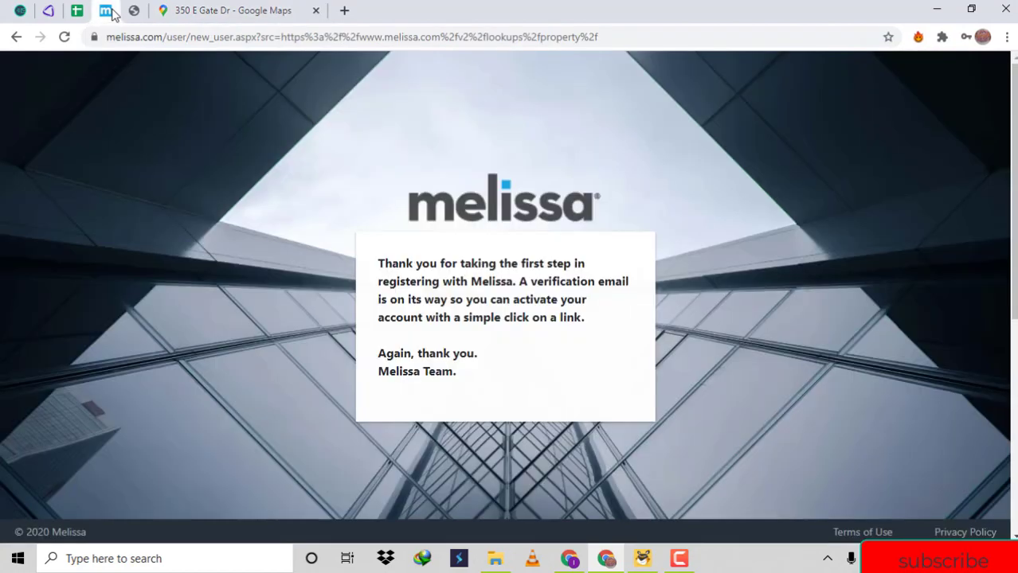
pyautogui.click(20, 9)
pyautogui.scroll(3, 243, 273)
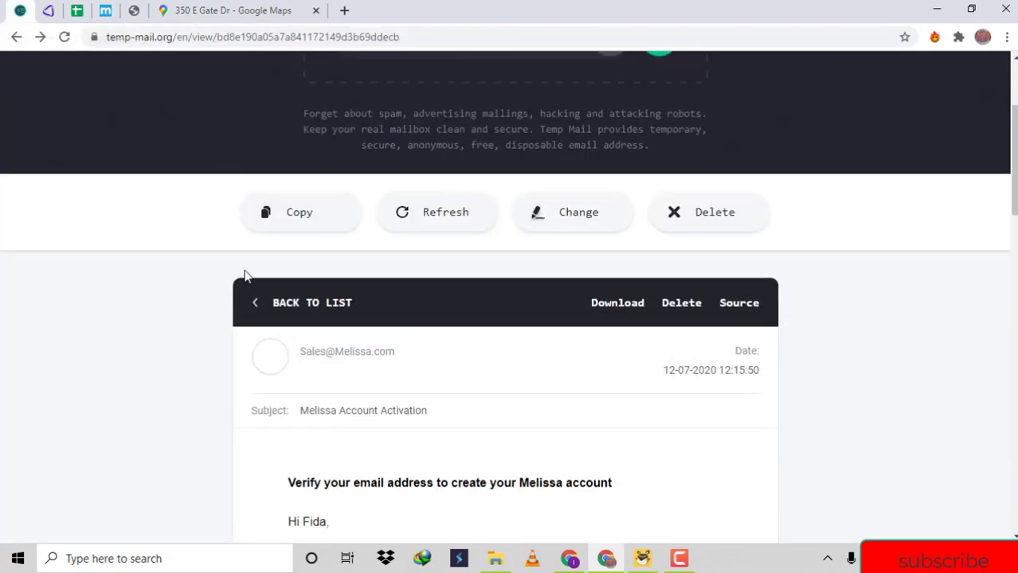
pyautogui.click(658, 224)
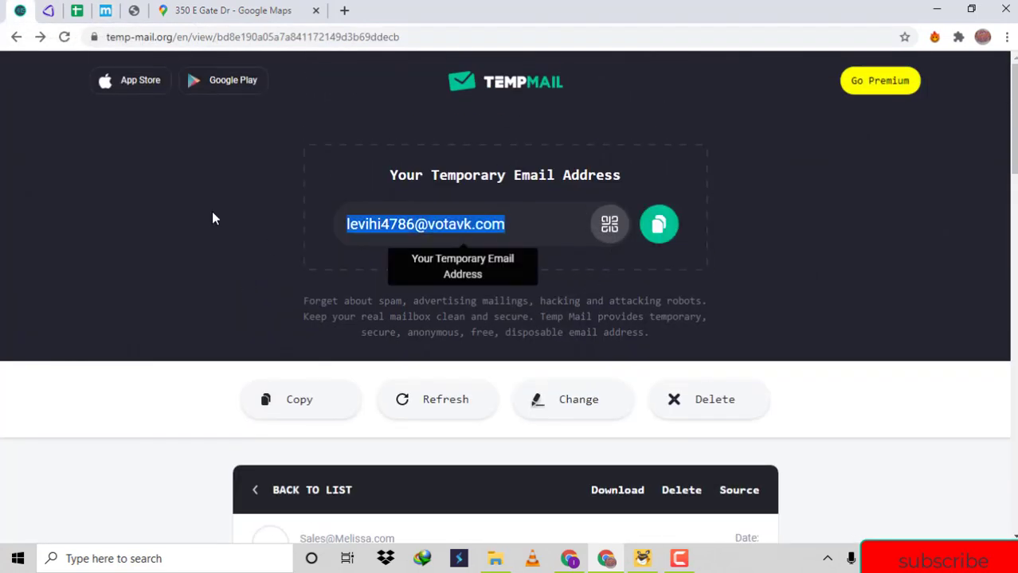
# - Go back to Melissa's Property Information lookup and sign in to the account with the prefilled e-mail and password
pyautogui.click(120, 6)
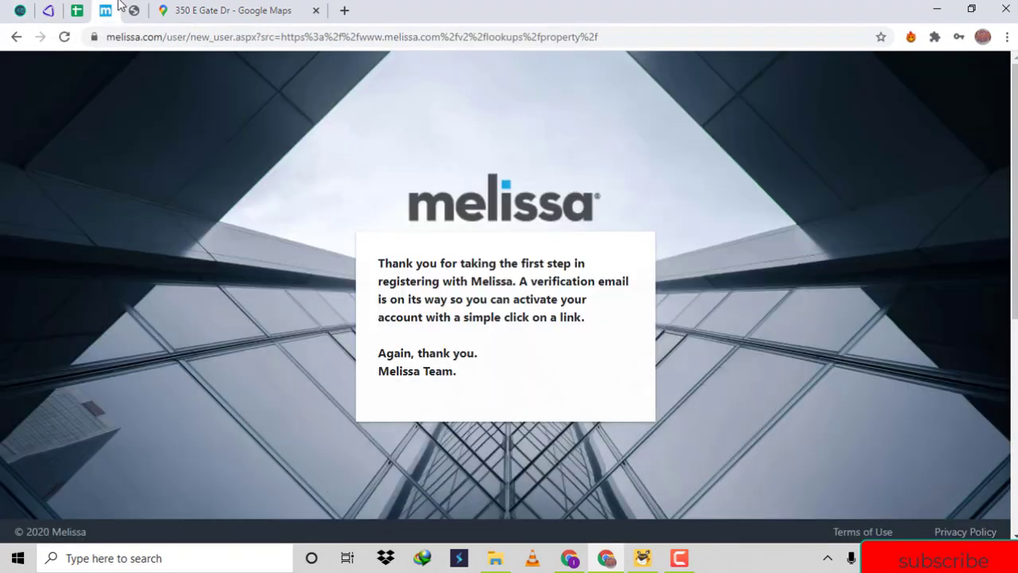
pyautogui.rightClick(12, 42)
pyautogui.click(32, 94)
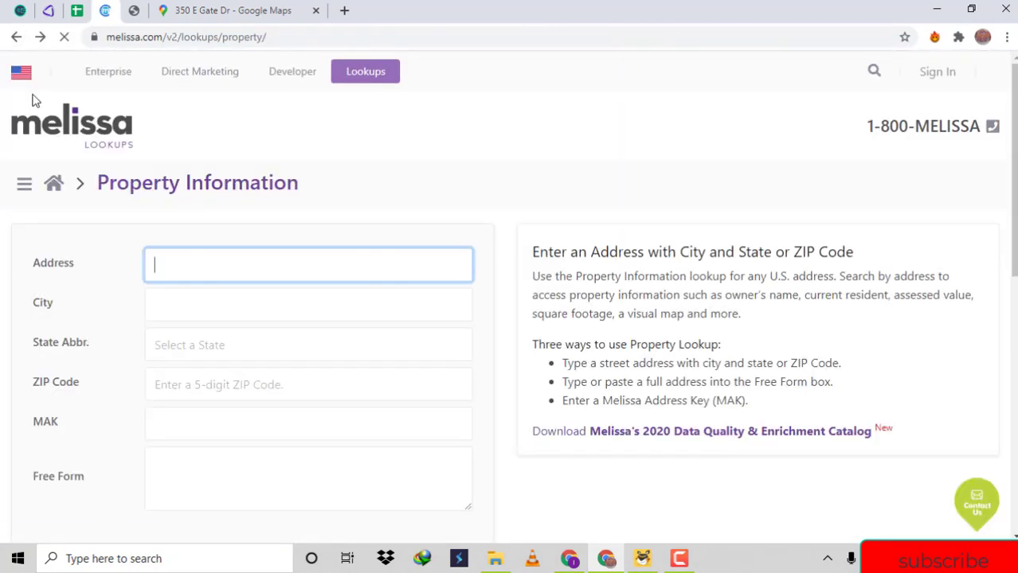
pyautogui.click(943, 77)
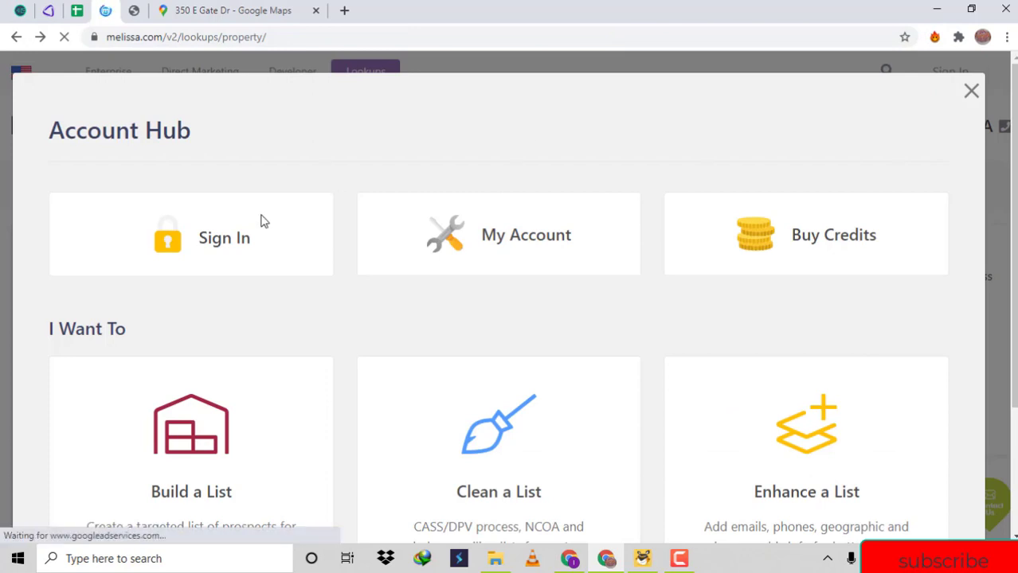
pyautogui.click(224, 239)
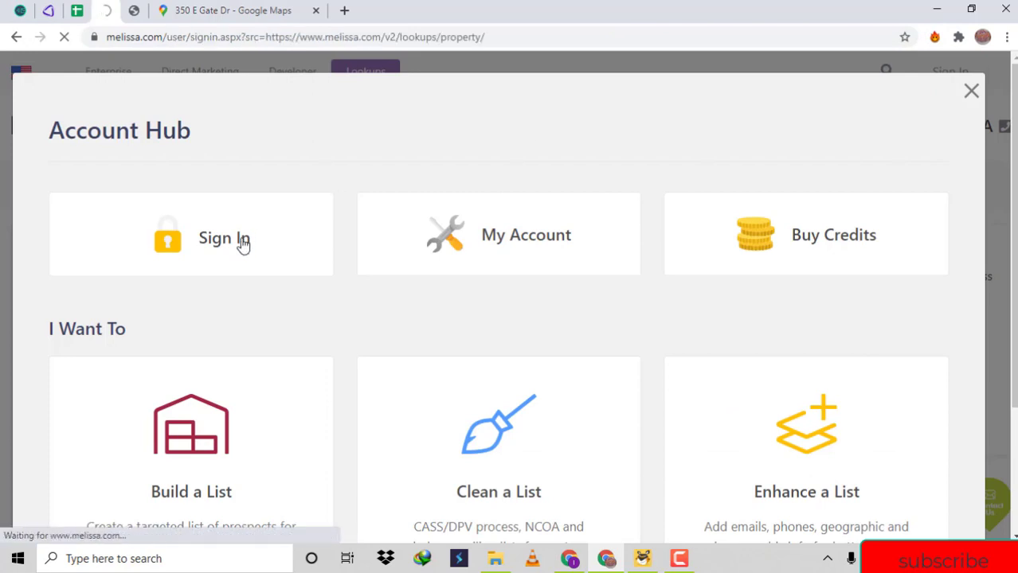
pyautogui.scroll(-3, 465, 350)
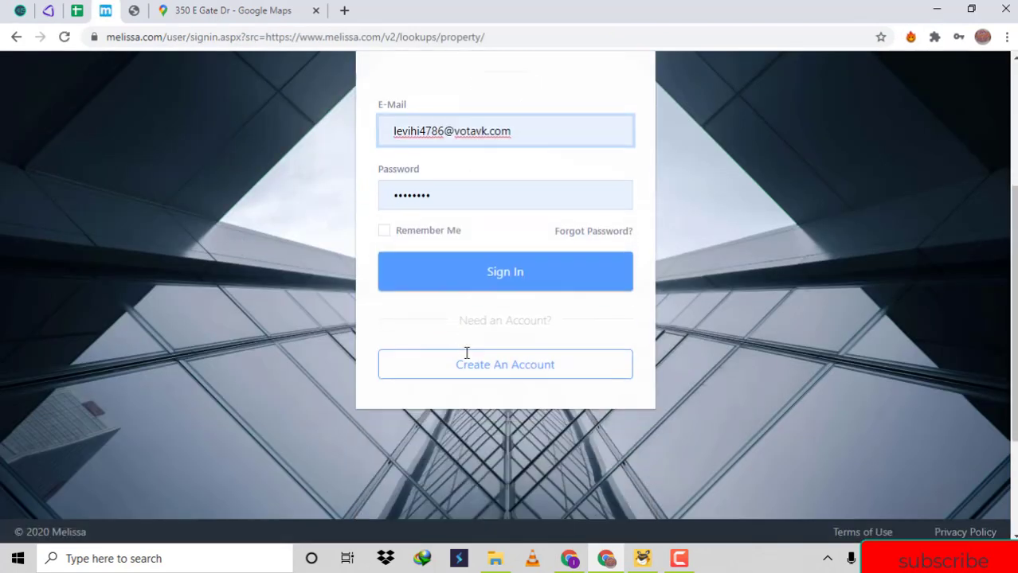
pyautogui.click(414, 231)
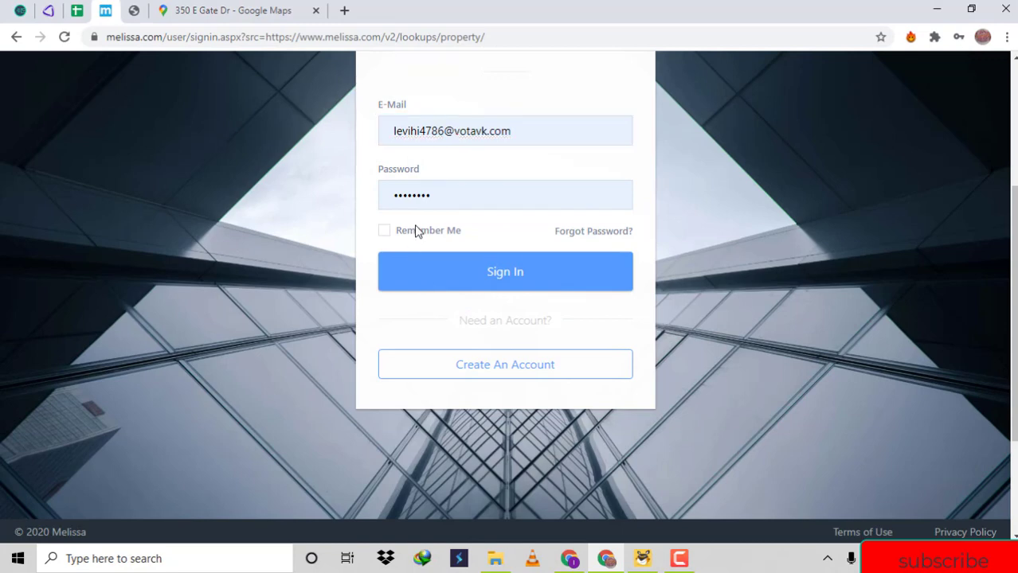
pyautogui.click(476, 276)
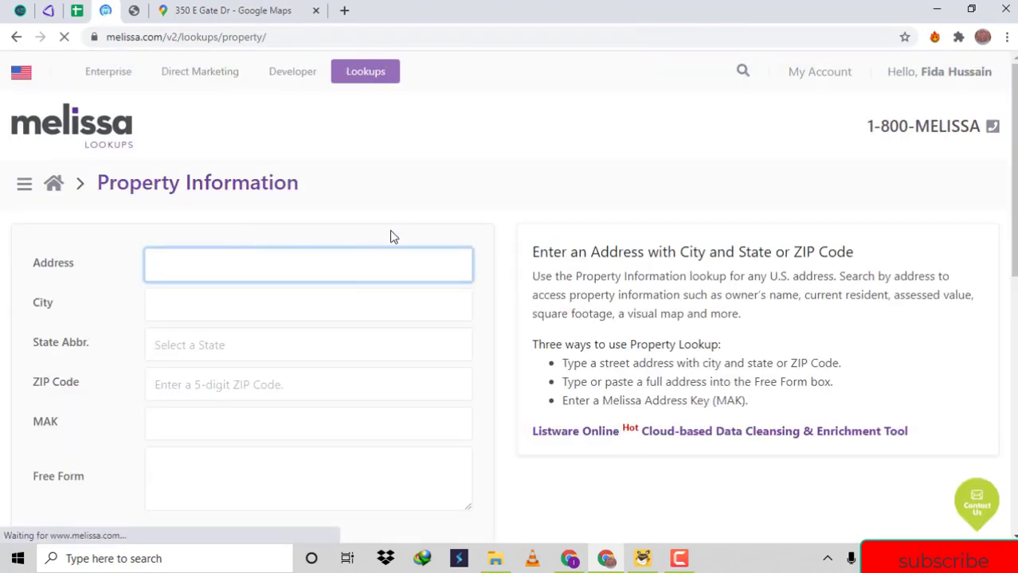
pyautogui.scroll(-10, 390, 230)
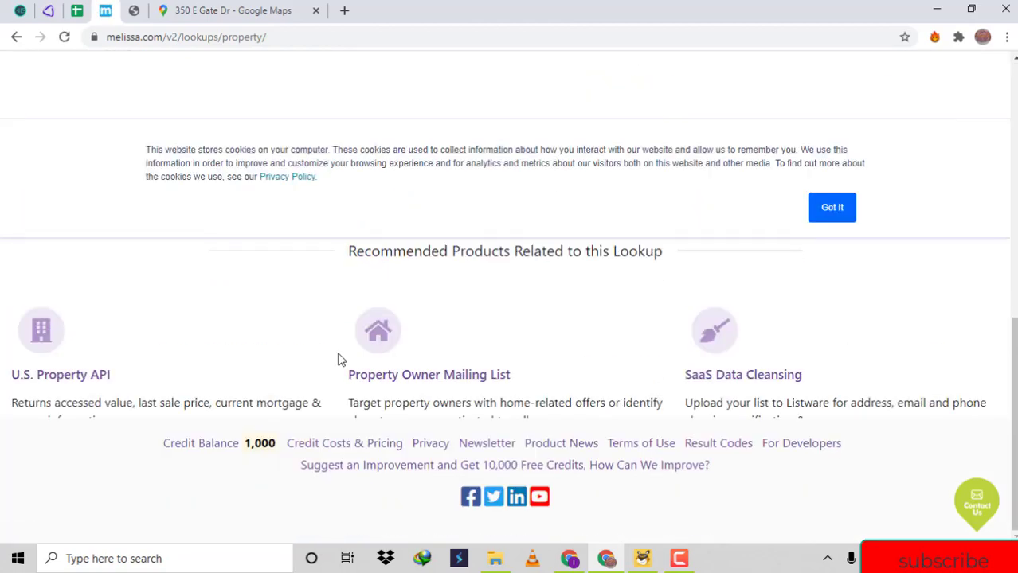
pyautogui.scroll(10, 338, 360)
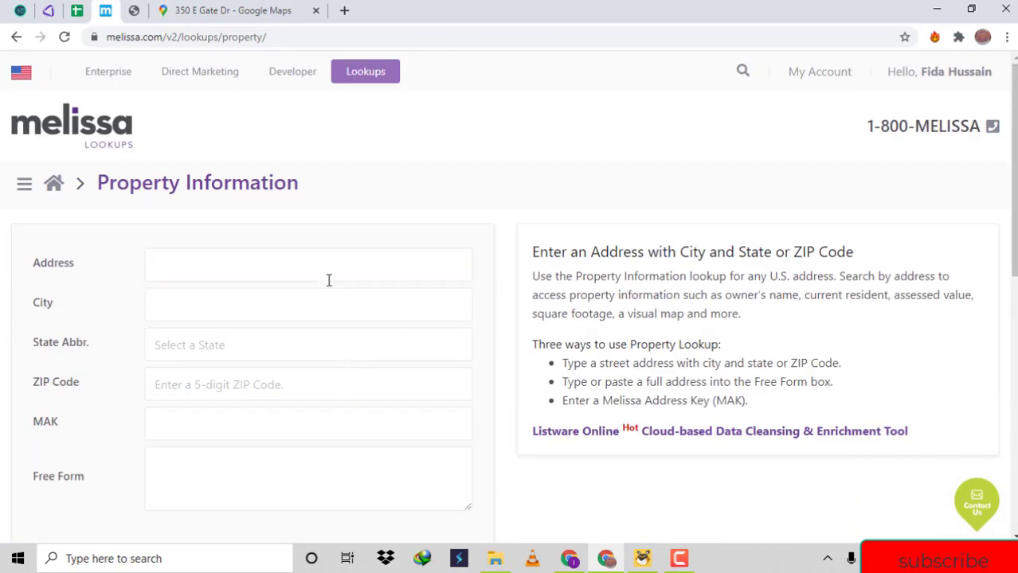
pyautogui.click(326, 275)
pyautogui.hotkey('ctrl', 'v')
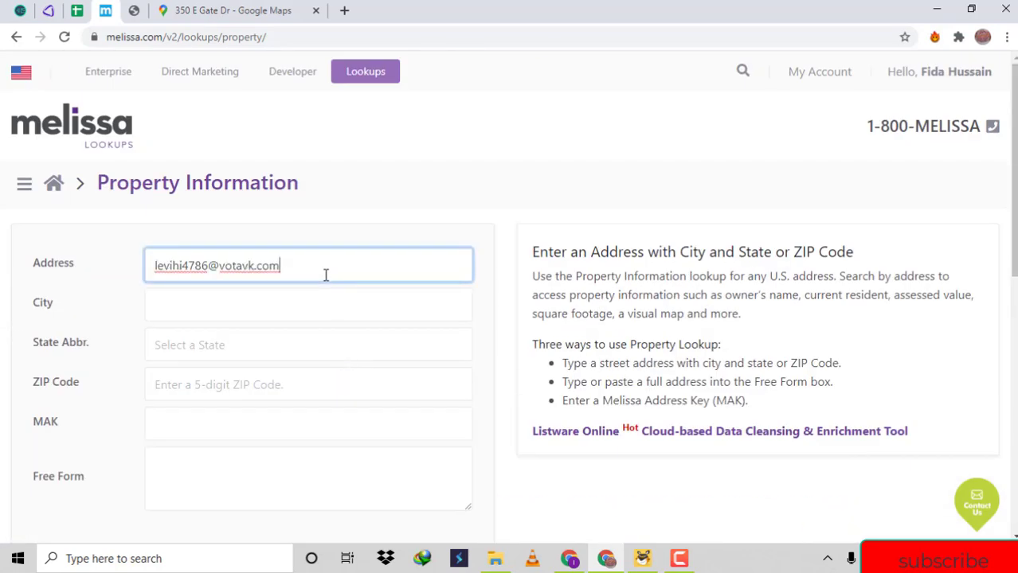
pyautogui.hotkey('ctrl', 'z')
# - Switch to Google Maps and copy the formatted street address, city, state and zip of the place found
pyautogui.click(188, 9)
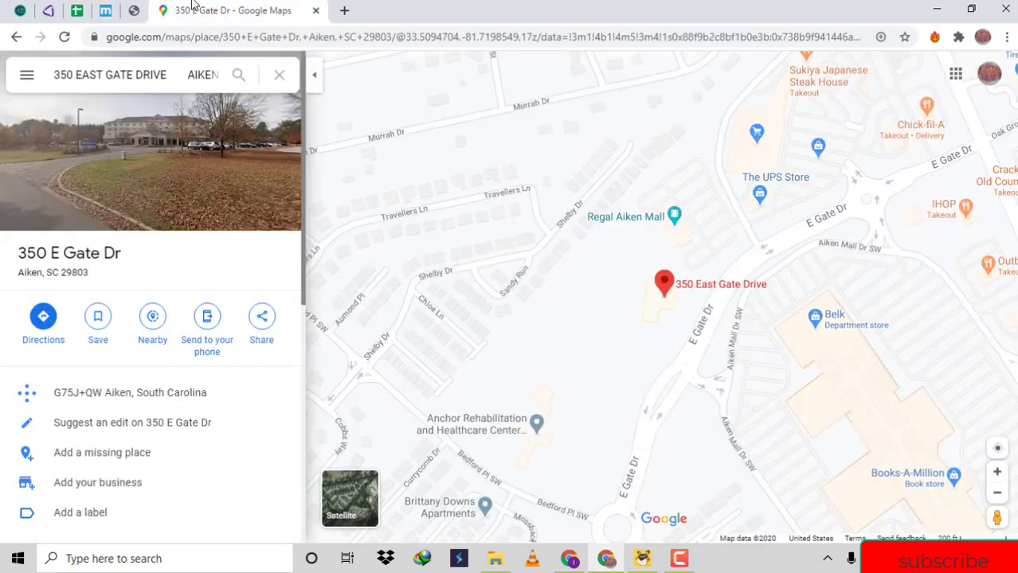
pyautogui.doubleClick(74, 272)
pyautogui.moveTo(74, 272); pyautogui.dragTo(32, 253)
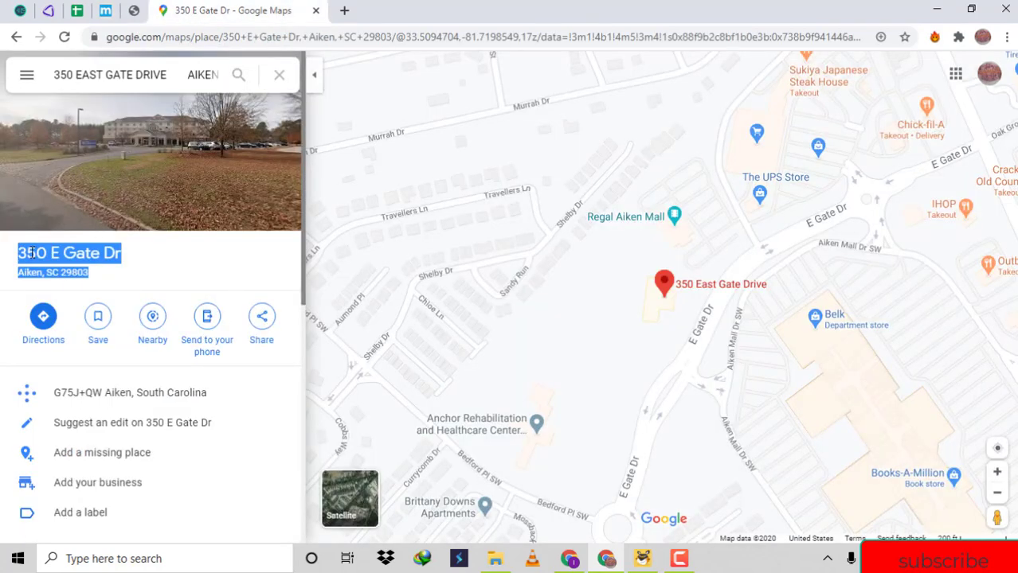
pyautogui.hotkey('ctrl', 'c')
# - In Melissa, paste the copied address into the Address field and cut out its city, state and zip, leaving only the street
pyautogui.click(105, 10)
pyautogui.hotkey('ctrl', 'v')
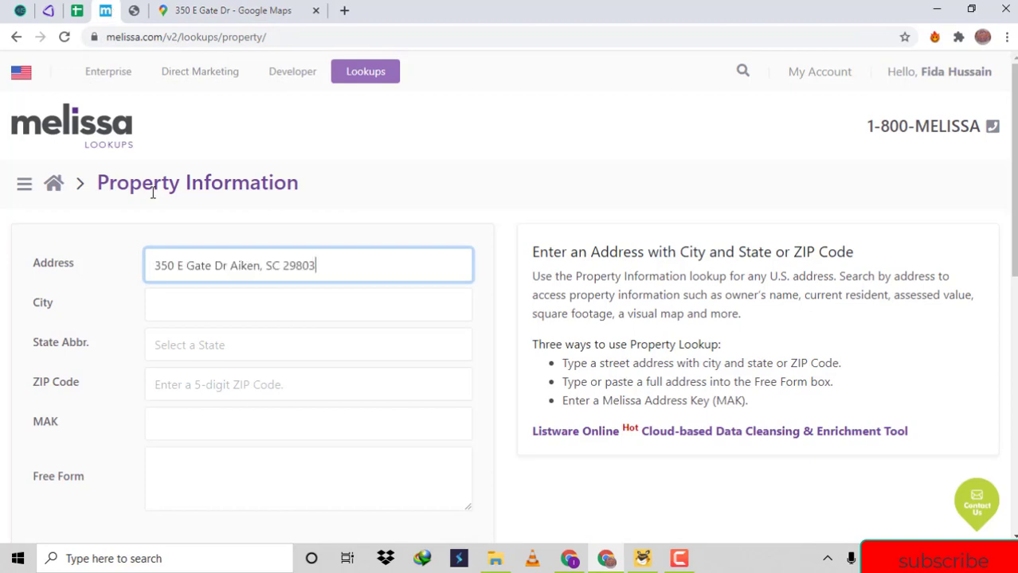
pyautogui.hotkey('ctrl', 'shift', 'Left')
pyautogui.hotkey('ctrl', 'shift', 'Left')
pyautogui.hotkey('ctrl', 'shift', 'Left')
pyautogui.hotkey('ctrl', 'shift', 'Left')
pyautogui.hotkey('ctrl', 'x')
pyautogui.press('Tab')
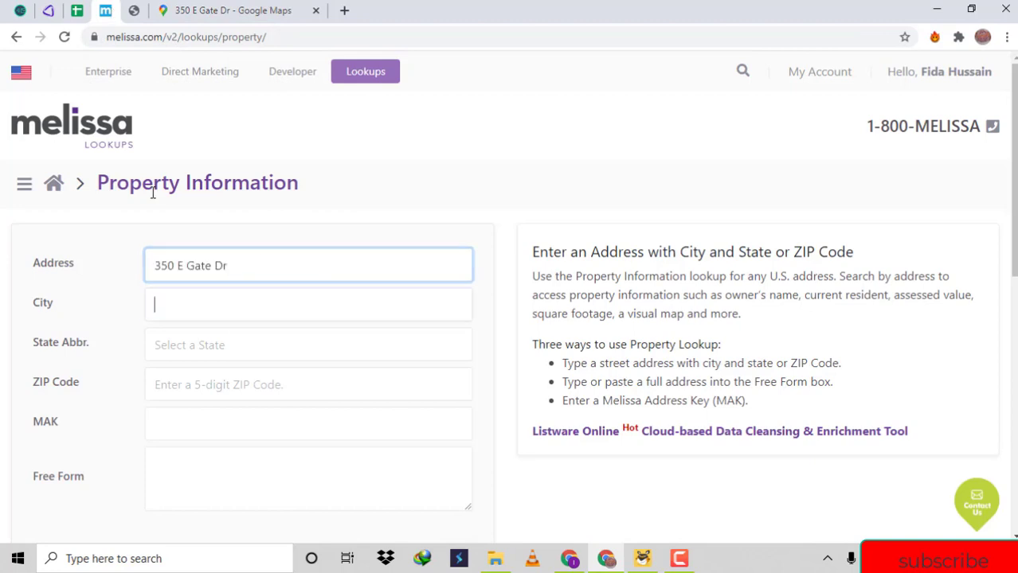
# - Fill the City field with Aiken from the cut text, cutting out the state and zip code that follow it
pyautogui.hotkey('ctrl', 'v')
pyautogui.hotkey('ctrl', 'shift', 'Left')
pyautogui.hotkey('ctrl', 'shift', 'Left')
pyautogui.hotkey('ctrl', 'x')
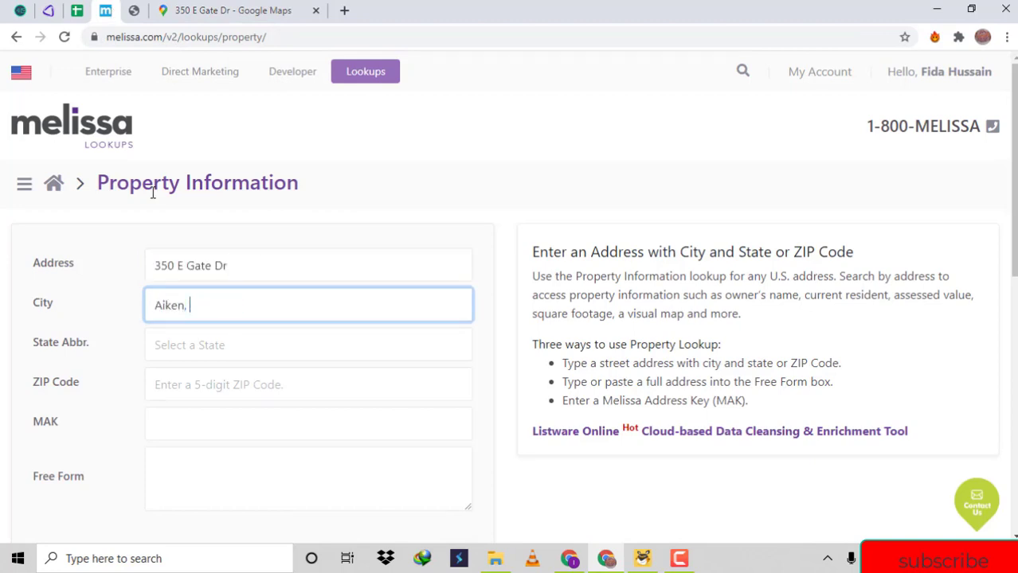
# - Fill in state SC and ZIP code 29803 from the cut text, and submit the property lookup
pyautogui.press('Tab')
pyautogui.hotkey('ctrl', 'v')
pyautogui.hotkey('ctrl', 'shift', 'Left')
pyautogui.hotkey('ctrl', 'x')
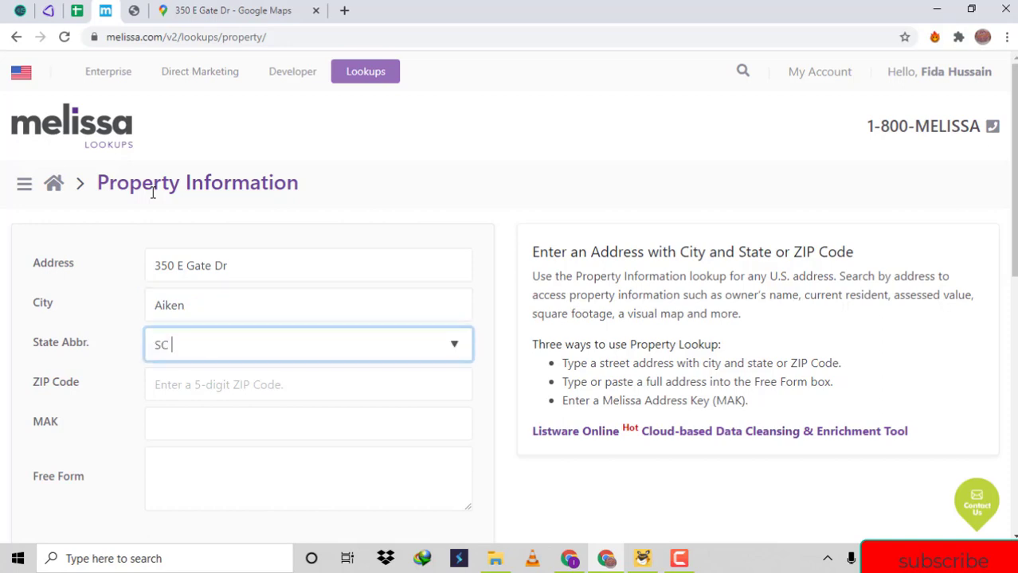
pyautogui.press('Tab')
pyautogui.hotkey('ctrl', 'v')
pyautogui.press('Return')
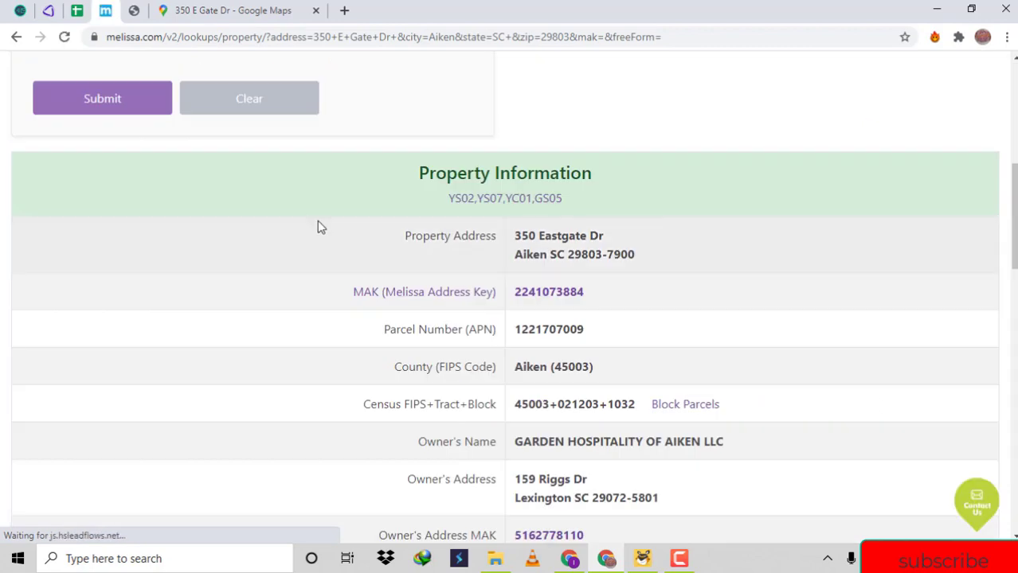
# - Review the property results and copy the owner's name, GARDEN HOSPITALITY OF AIKEN LLC
pyautogui.scroll(-5, 317, 227)
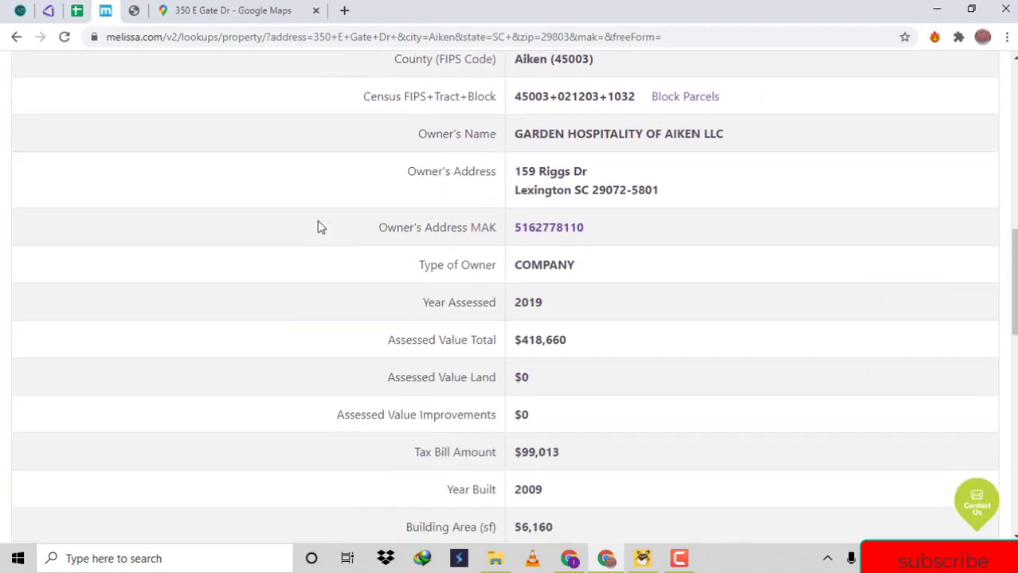
pyautogui.scroll(2, 342, 232)
pyautogui.scroll(10, 455, 195)
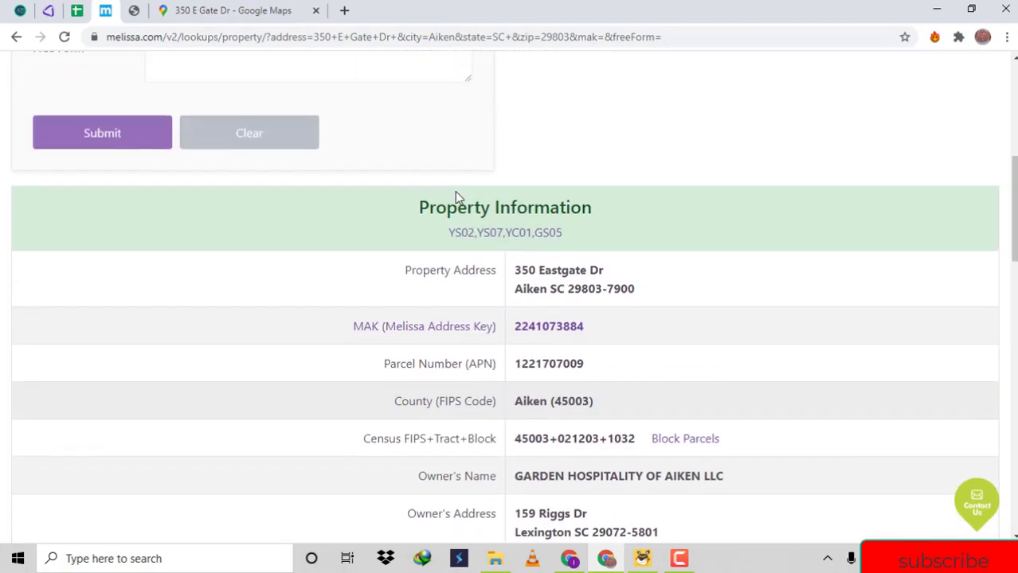
pyautogui.scroll(-6, 458, 196)
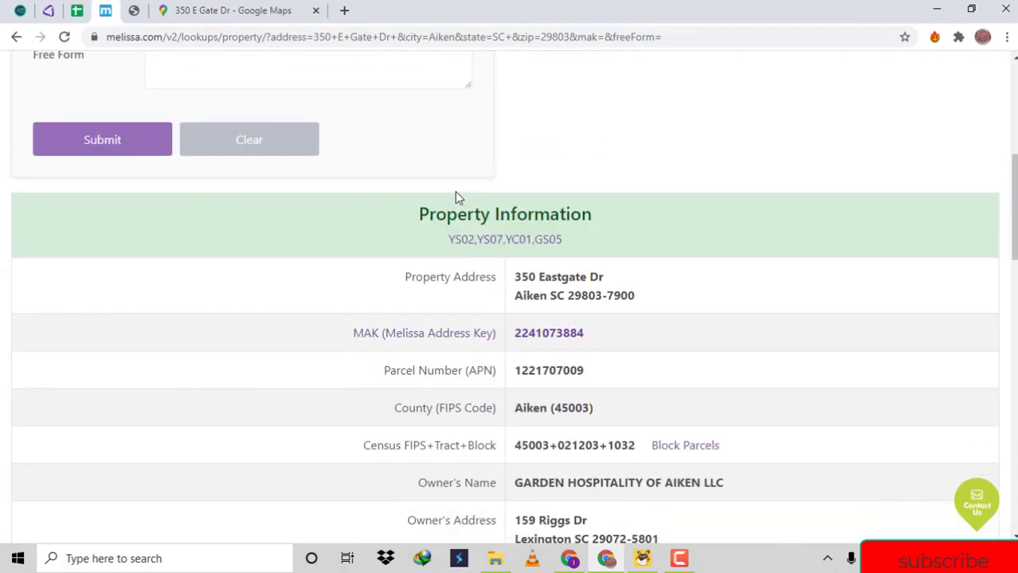
pyautogui.scroll(-1, 458, 197)
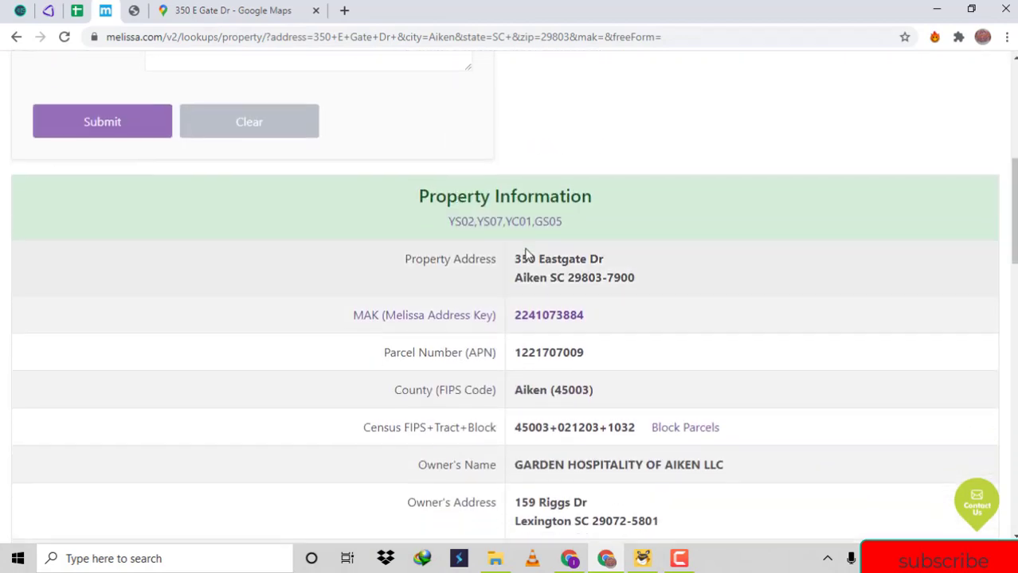
pyautogui.scroll(-2, 525, 255)
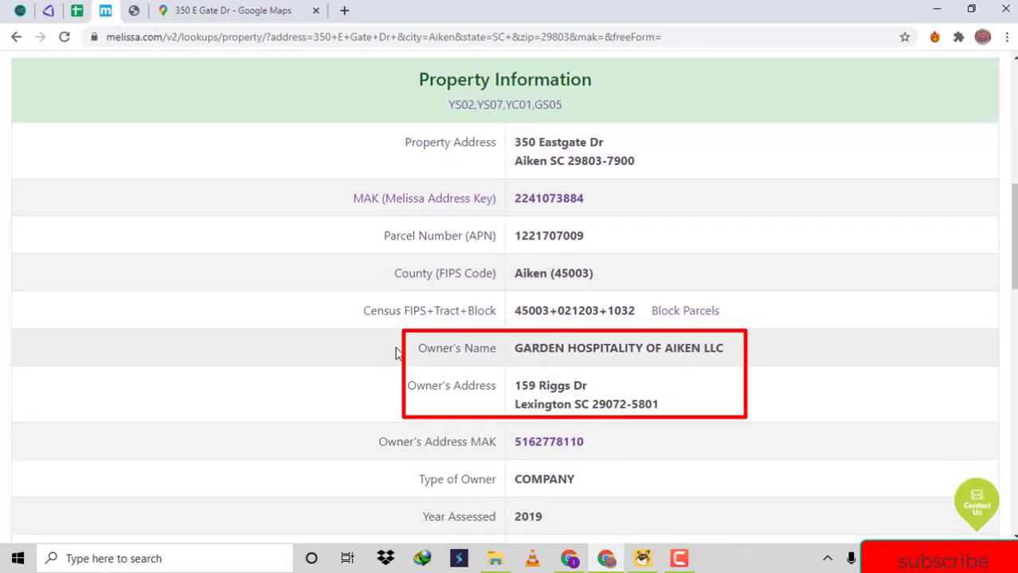
pyautogui.moveTo(398, 349); pyautogui.dragTo(525, 353)
pyautogui.click(538, 371)
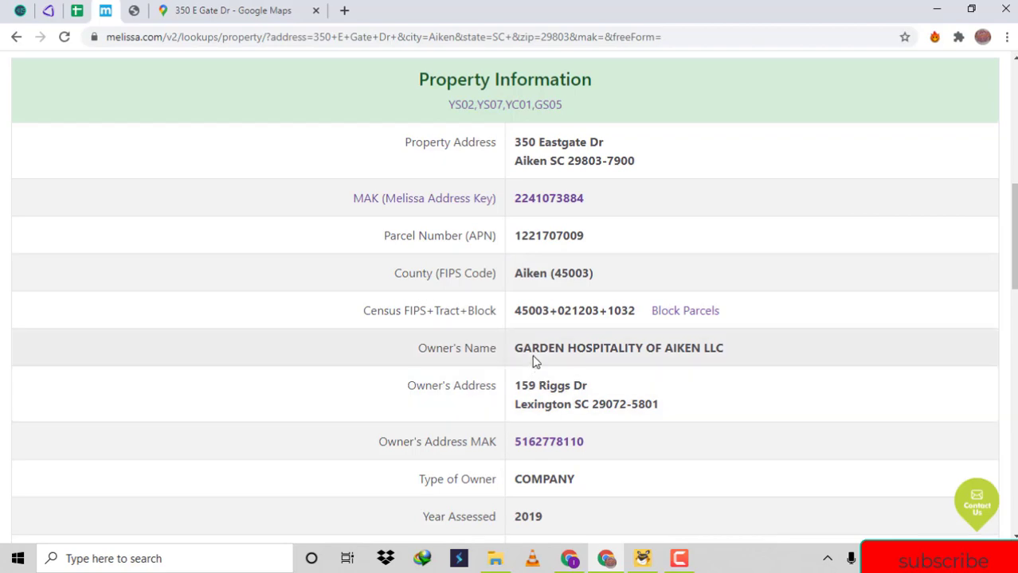
pyautogui.doubleClick(535, 351)
pyautogui.moveTo(572, 352); pyautogui.dragTo(715, 353)
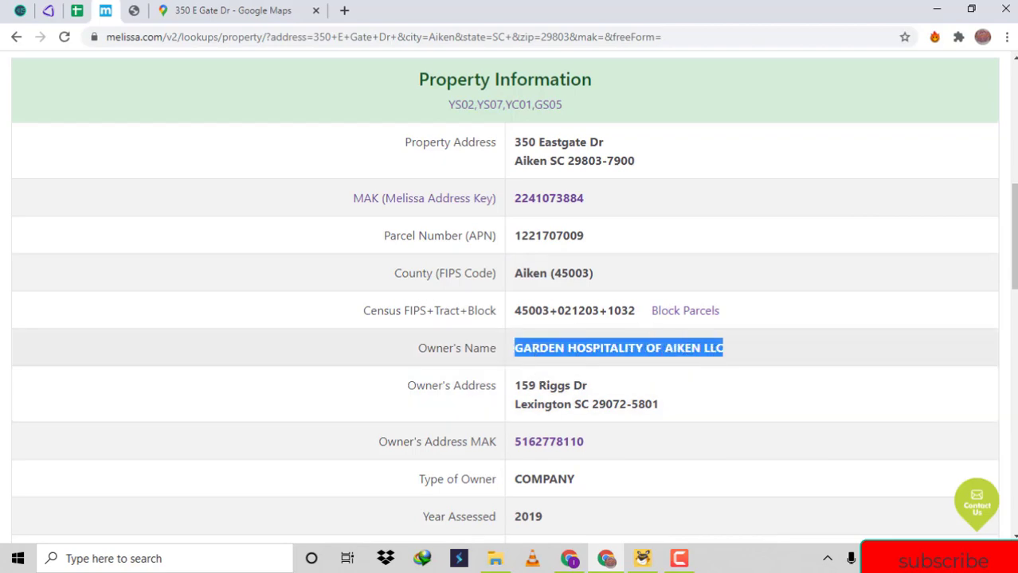
# - Switch to the Sample spreadsheet in Google Sheets and paste the company name as the Owner's Name in row 4
pyautogui.click(89, 9)
pyautogui.press('Right')
pyautogui.press('Right')
pyautogui.press('Right')
pyautogui.press('Right')
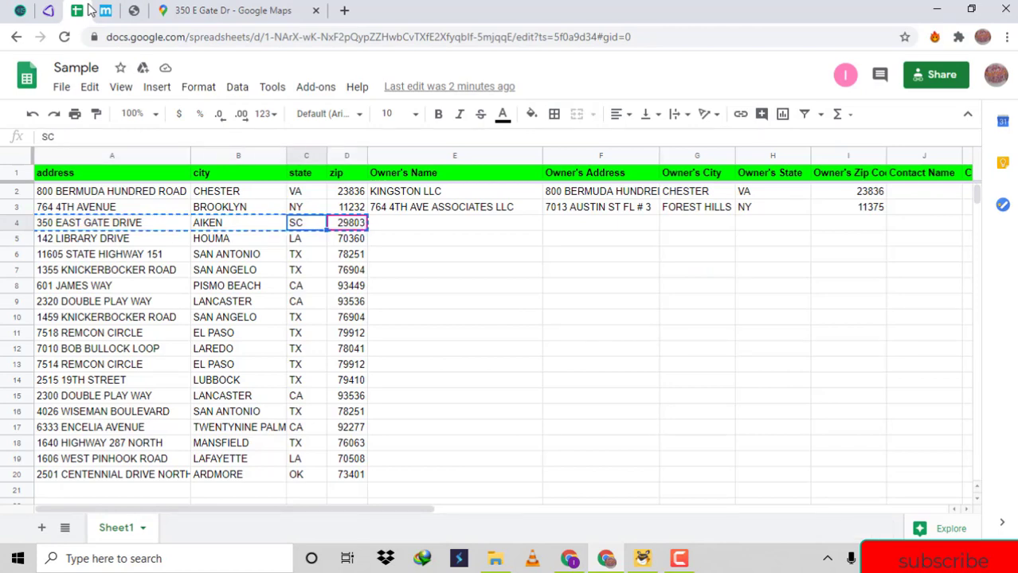
pyautogui.press('Return')
pyautogui.hotkey('ctrl', 'v')
pyautogui.press('Tab')
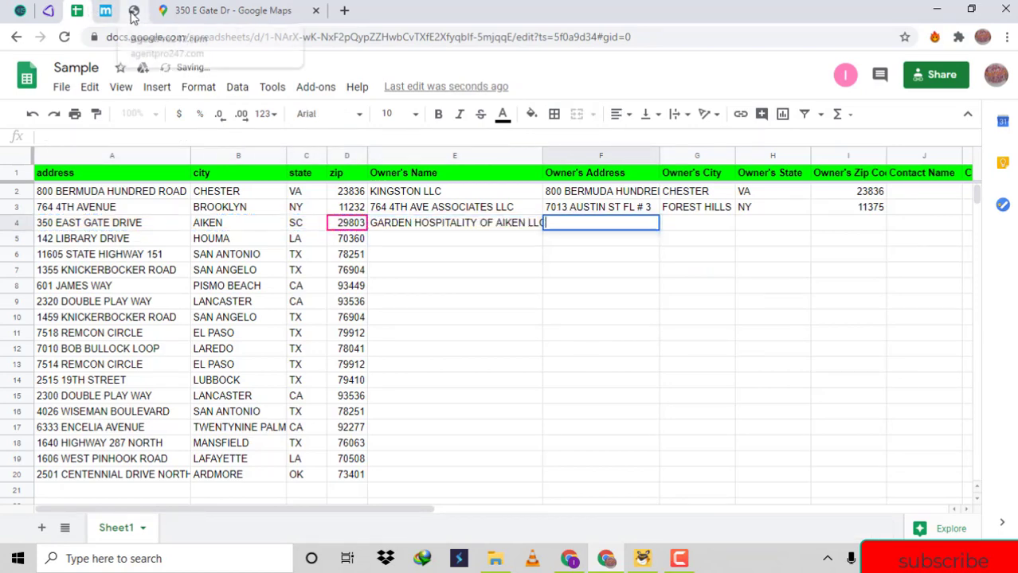
# - Return to the Melissa results and copy the owner's two-line address up to the five-digit zip, without the extension
pyautogui.click(53, 9)
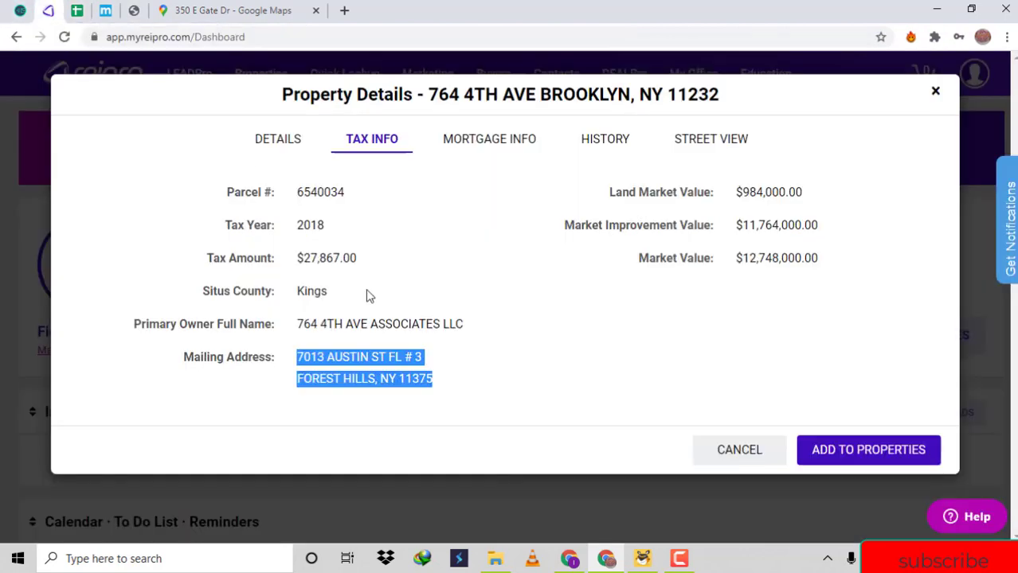
pyautogui.click(360, 324)
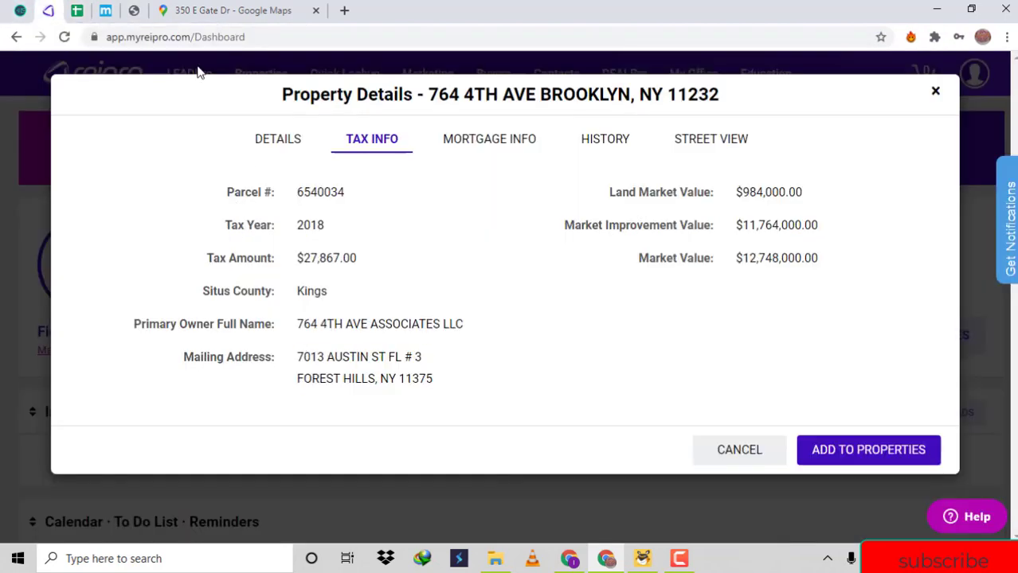
pyautogui.click(110, 10)
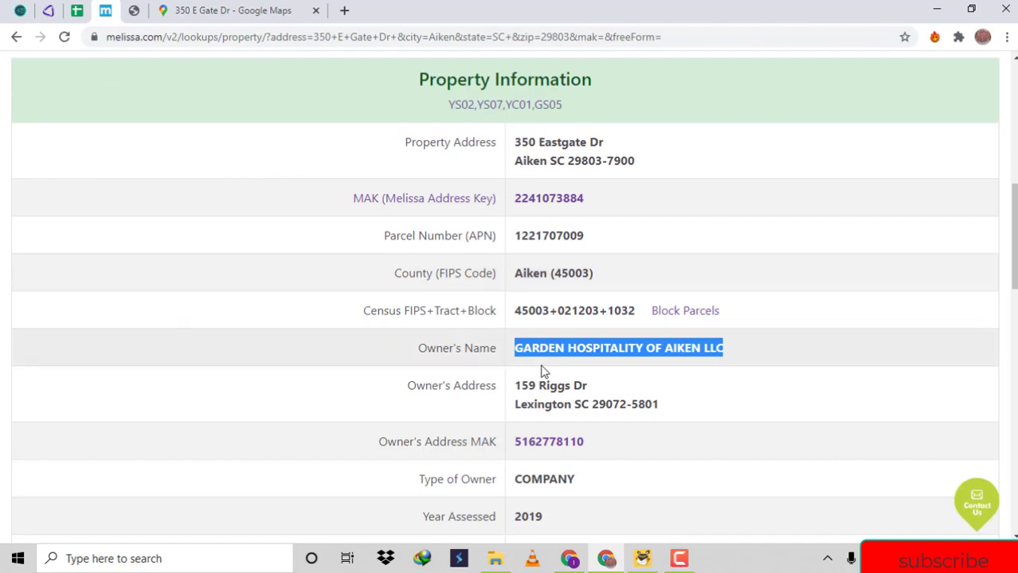
pyautogui.moveTo(515, 386); pyautogui.dragTo(610, 409)
pyautogui.hotkey('ctrl', 'c')
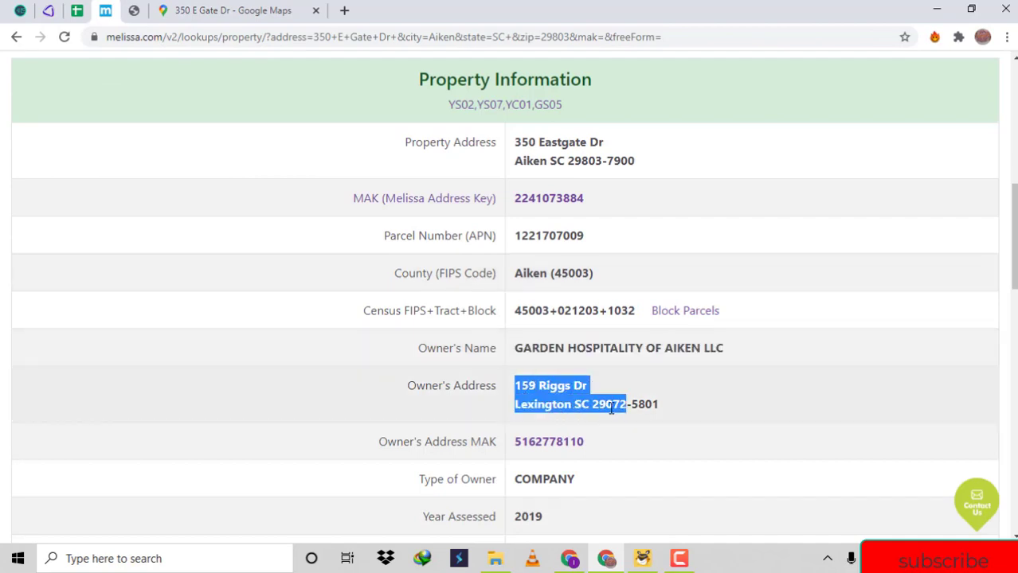
# - In the spreadsheet, paste the address as the Owner's Address in row 4 and delete its second line, keeping only the street
pyautogui.click(79, 11)
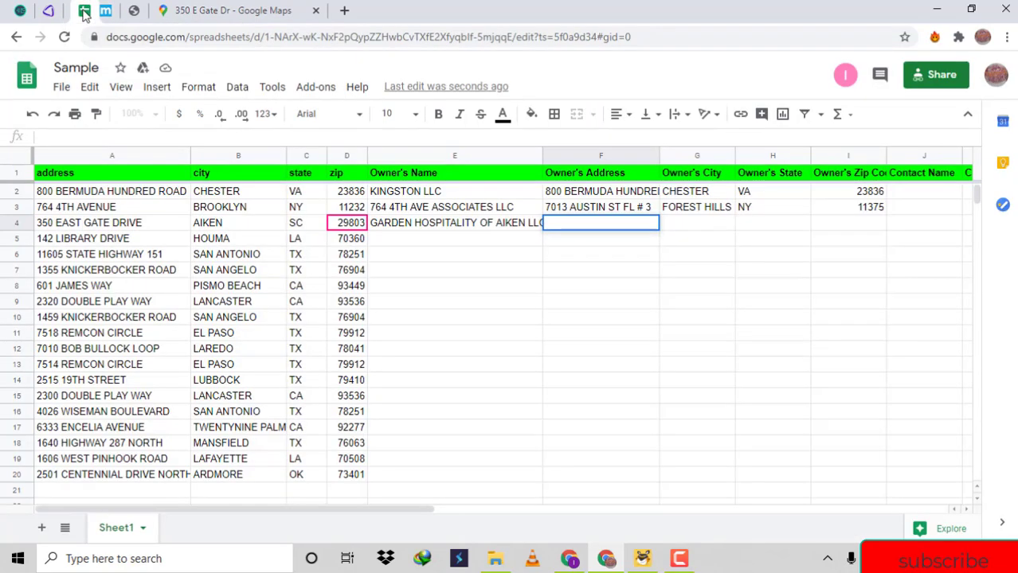
pyautogui.hotkey('ctrl', 'v')
pyautogui.press('BackSpace')
pyautogui.press('BackSpace')
pyautogui.press('BackSpace')
pyautogui.press('BackSpace')
pyautogui.press('BackSpace')
pyautogui.press('BackSpace')
pyautogui.press('BackSpace')
pyautogui.press('BackSpace')
pyautogui.press('BackSpace')
pyautogui.press('BackSpace')
pyautogui.press('BackSpace')
pyautogui.press('BackSpace')
pyautogui.press('BackSpace')
pyautogui.press('BackSpace')
pyautogui.press('BackSpace')
pyautogui.press('BackSpace')
pyautogui.press('BackSpace')
pyautogui.press('BackSpace')
pyautogui.press('BackSpace')
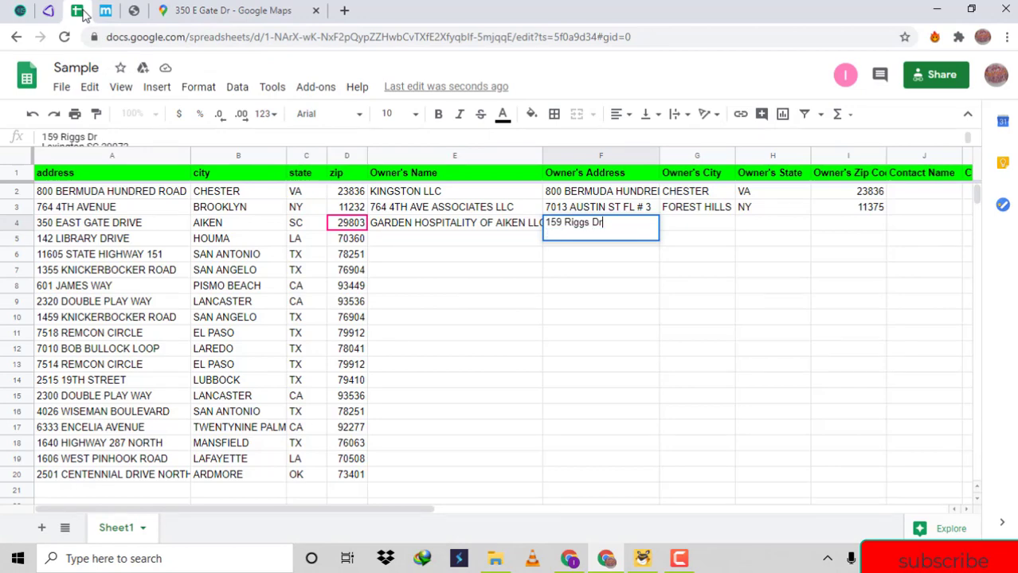
# - Enter Lexington as the Owner's City in row 4, removing the state and zip from the pasted text
pyautogui.press('Tab')
pyautogui.write('Lexington SC 29072')
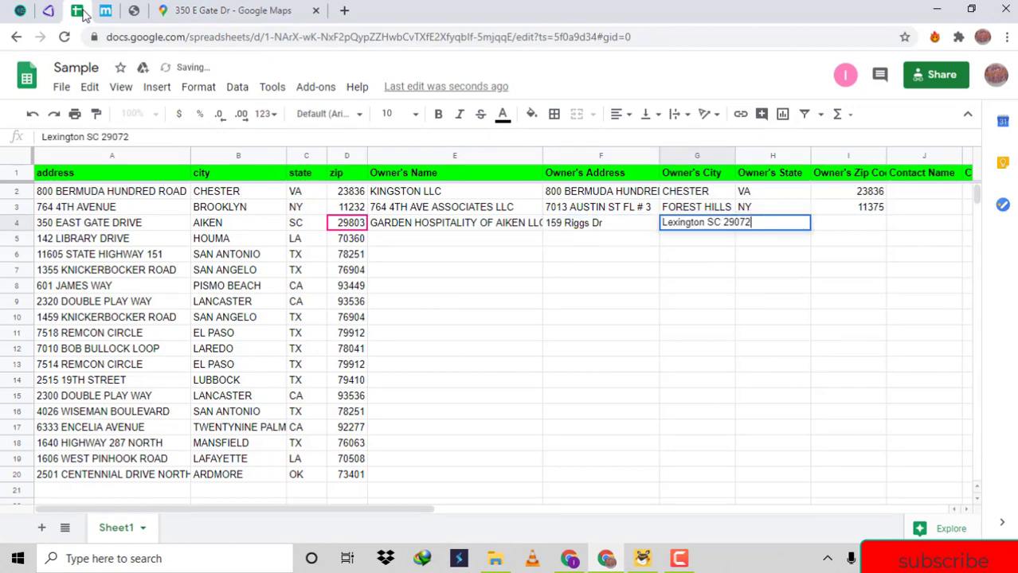
pyautogui.hotkey('ctrl', 'shift', 'Left')
pyautogui.hotkey('ctrl', 'shift', 'Left')
pyautogui.press('BackSpace')
pyautogui.press('Tab')
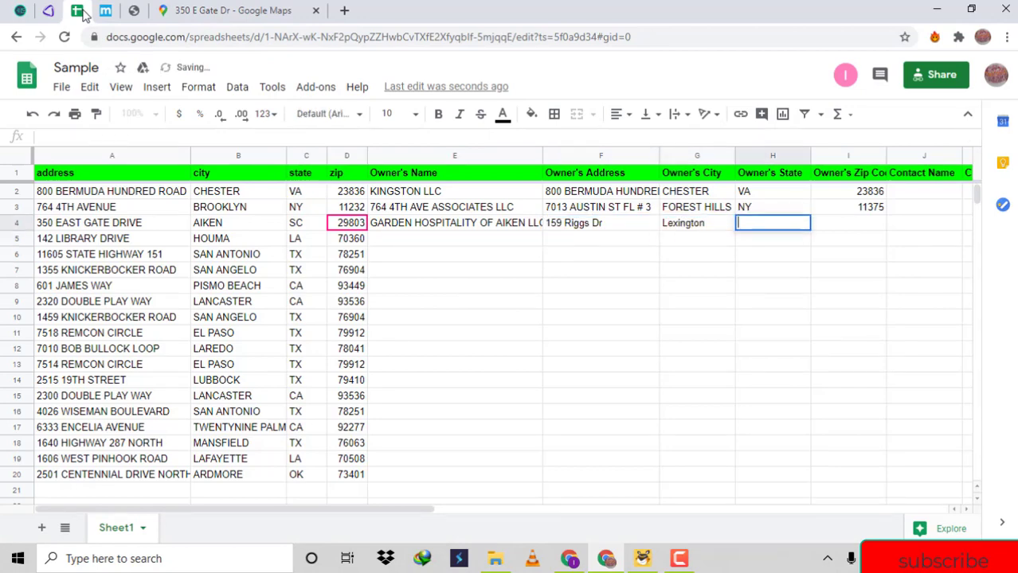
# - Enter SC as the Owner's State and 29072 as the Owner's Zip Code in row 4
pyautogui.write('SC 29072')
pyautogui.hotkey('ctrl', 'shift', 'Left')
pyautogui.press('BackSpace')
pyautogui.press('Tab')
pyautogui.write('29072')
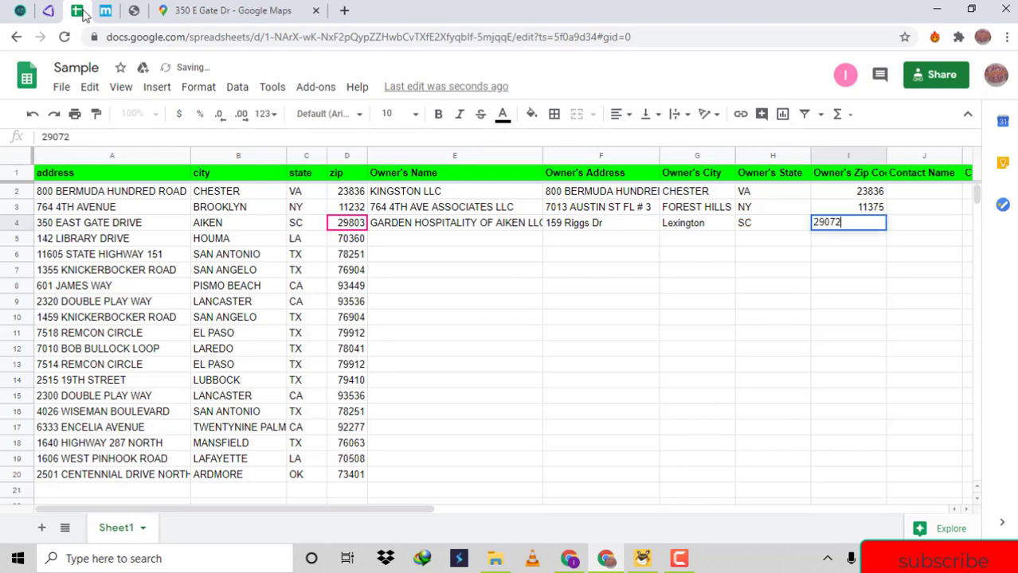
pyautogui.press('Return')
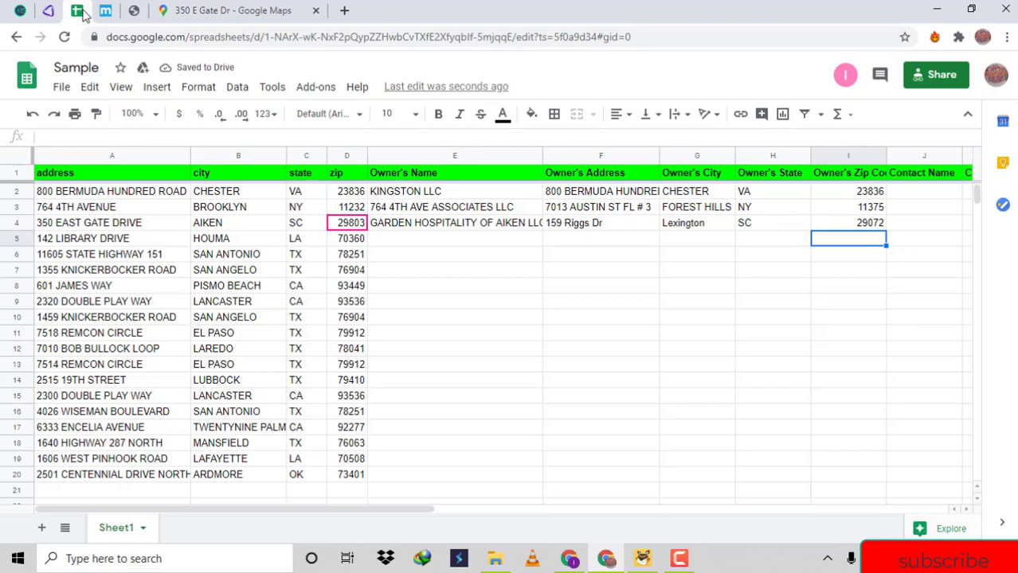
# - Copy the address, city, state and zip cells of the Houma property in row 5
pyautogui.press('Down')
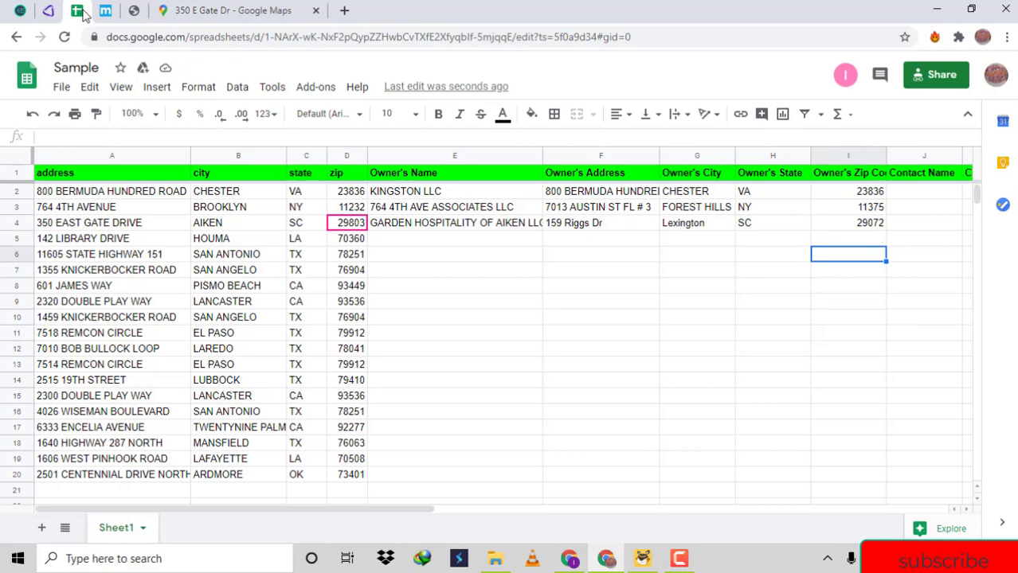
pyautogui.press('Left')
pyautogui.press('Left')
pyautogui.press('Left')
pyautogui.press('Left')
pyautogui.press('Left')
pyautogui.press('Left')
pyautogui.press('Up')
pyautogui.press('Left')
pyautogui.press('Left')
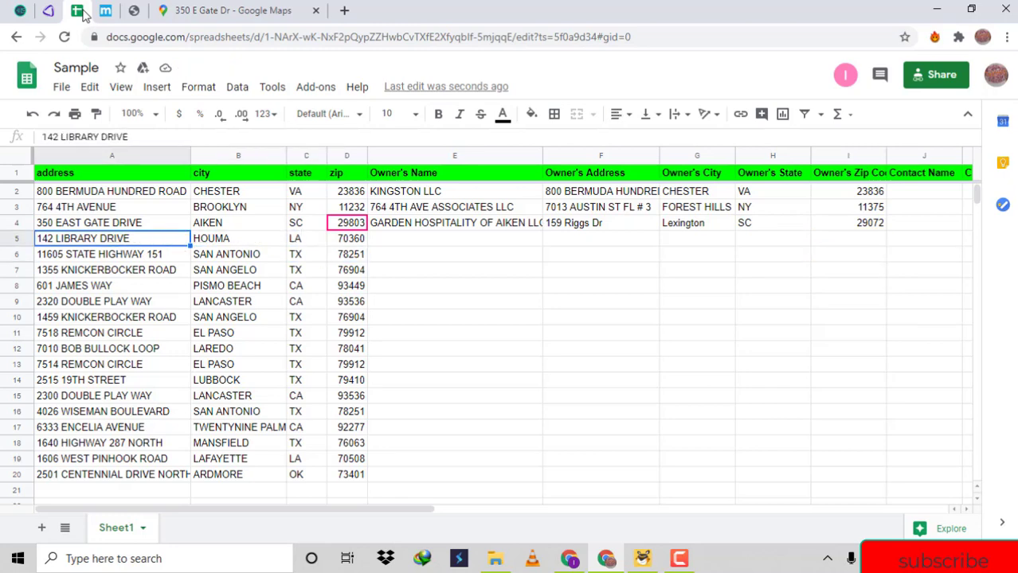
pyautogui.hotkey('shift', 'Right')
pyautogui.hotkey('shift', 'Right')
pyautogui.hotkey('shift', 'Right')
pyautogui.hotkey('ctrl', 'c')
# - Switch to Google Maps, search for the copied Houma address, and copy the formatted address of the place found
pyautogui.click(203, 10)
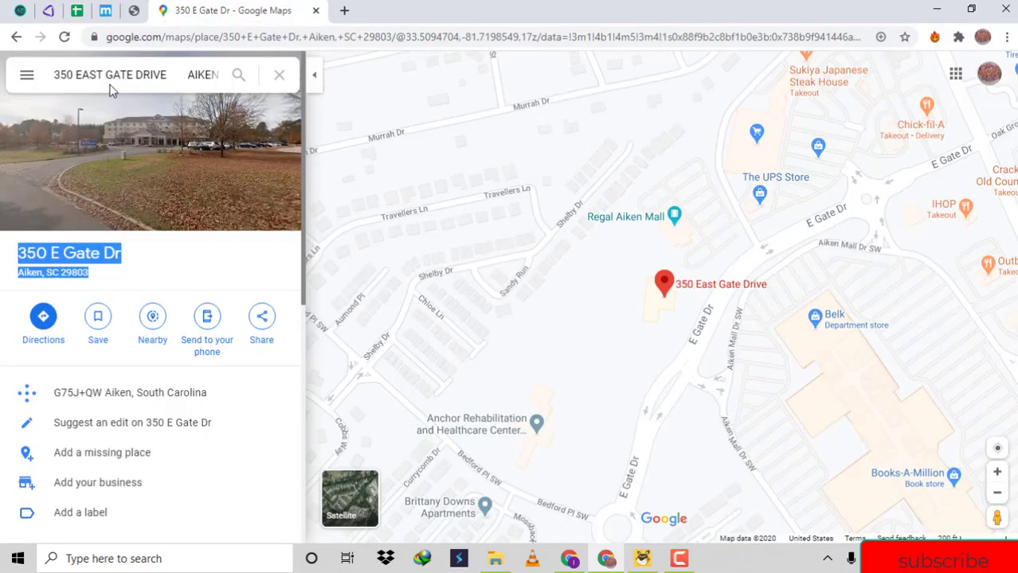
pyautogui.click(114, 75)
pyautogui.hotkey('ctrl', 'a')
pyautogui.hotkey('ctrl', 'v')
pyautogui.press('Return')
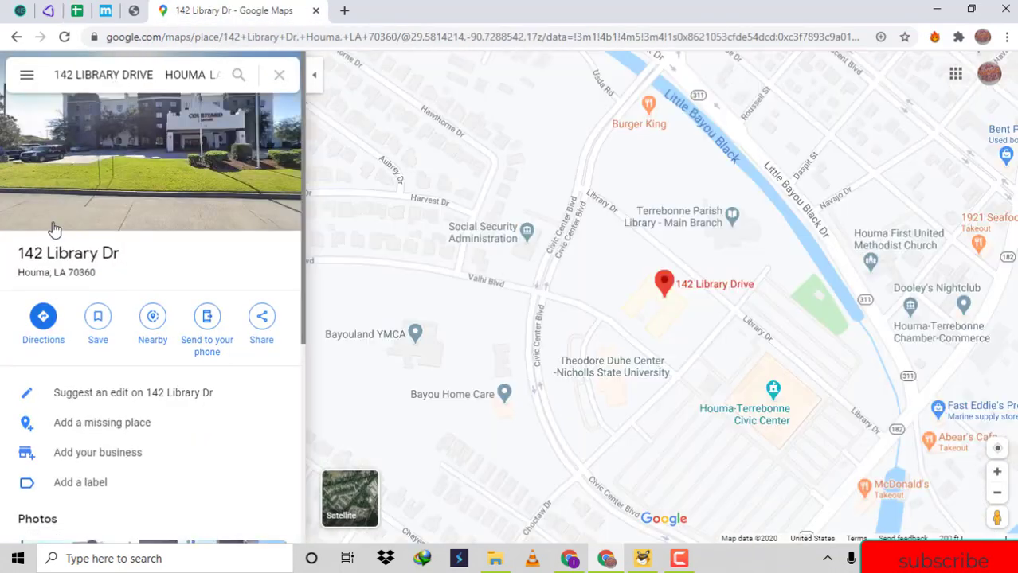
pyautogui.moveTo(18, 252); pyautogui.dragTo(86, 270)
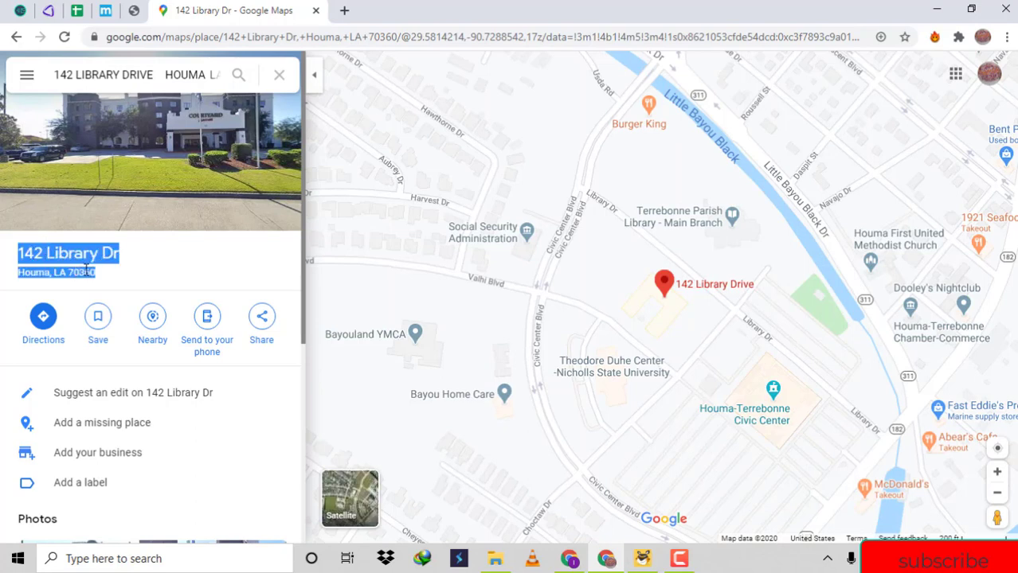
# - In Melissa, replace the Address field with the copied Houma address, leaving only the street
pyautogui.click(112, 10)
pyautogui.scroll(5, 257, 120)
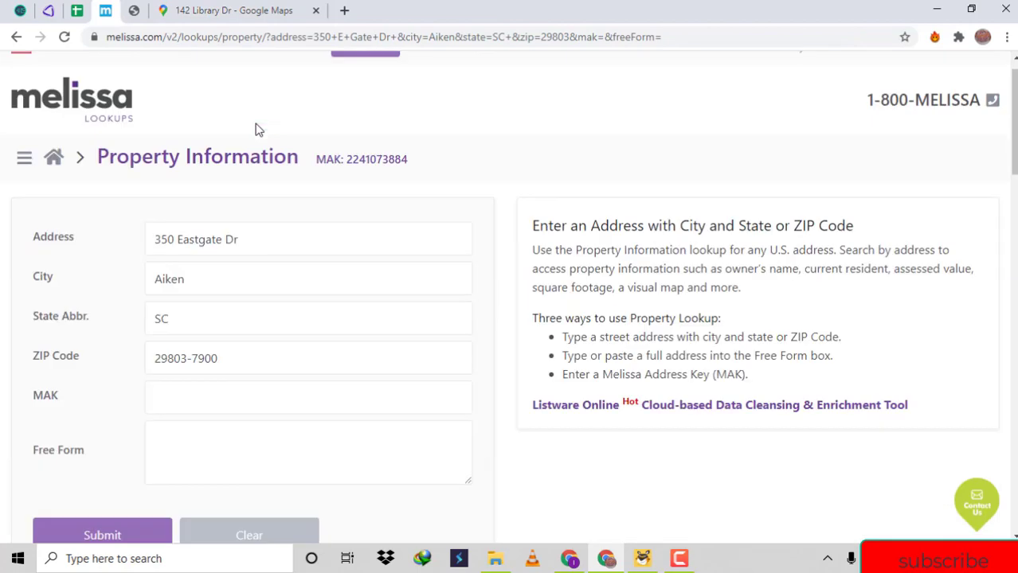
pyautogui.click(318, 278)
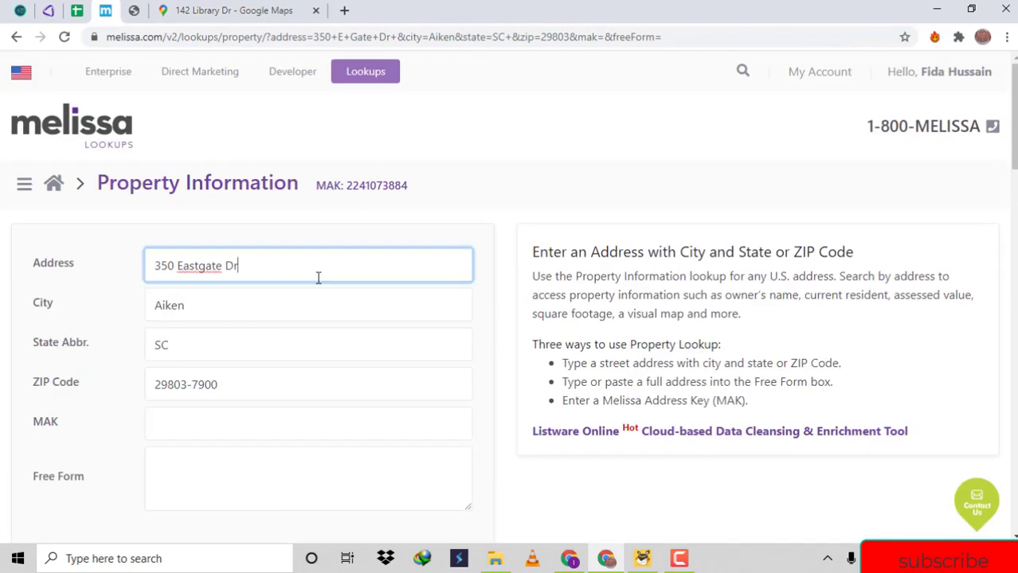
pyautogui.hotkey('ctrl', 'a')
pyautogui.hotkey('ctrl', 'v')
pyautogui.hotkey('ctrl', 'shift', 'Left')
pyautogui.hotkey('ctrl', 'shift', 'Left')
pyautogui.hotkey('ctrl', 'shift', 'Left')
pyautogui.hotkey('ctrl', 'shift', 'Left')
pyautogui.press('BackSpace')
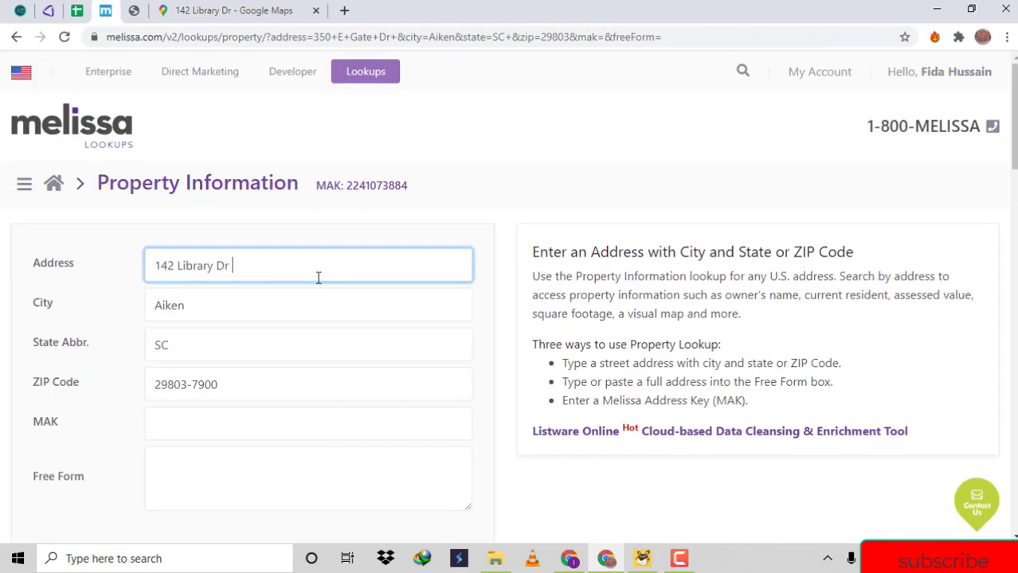
# - Replace the City field with Houma, removing the state and zip from the pasted text
pyautogui.press('Tab')
pyautogui.hotkey('ctrl', 'v')
pyautogui.hotkey('ctrl', 'shift', 'Left')
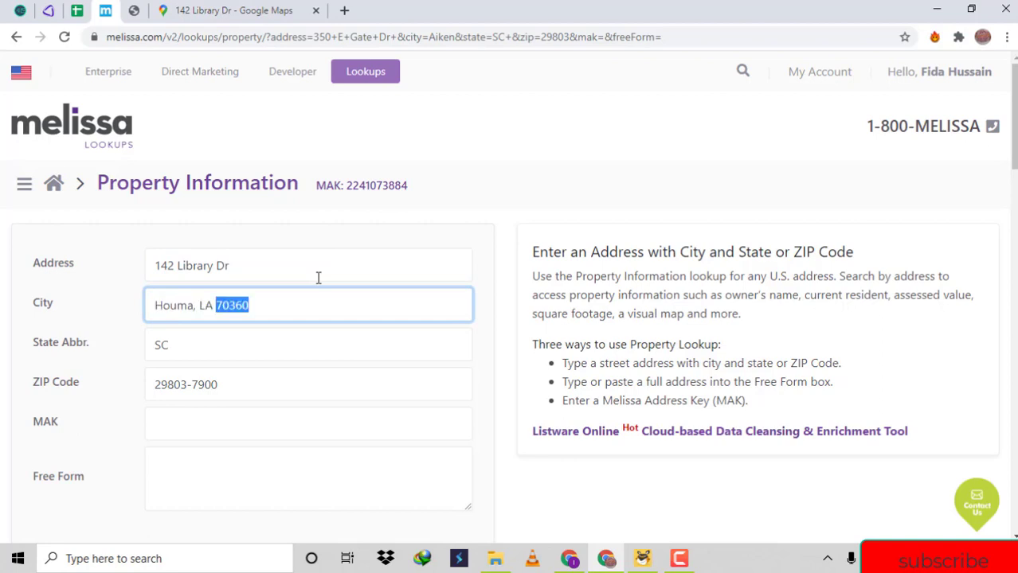
pyautogui.hotkey('ctrl', 'shift', 'Left')
pyautogui.press('BackSpace')
pyautogui.press('Tab')
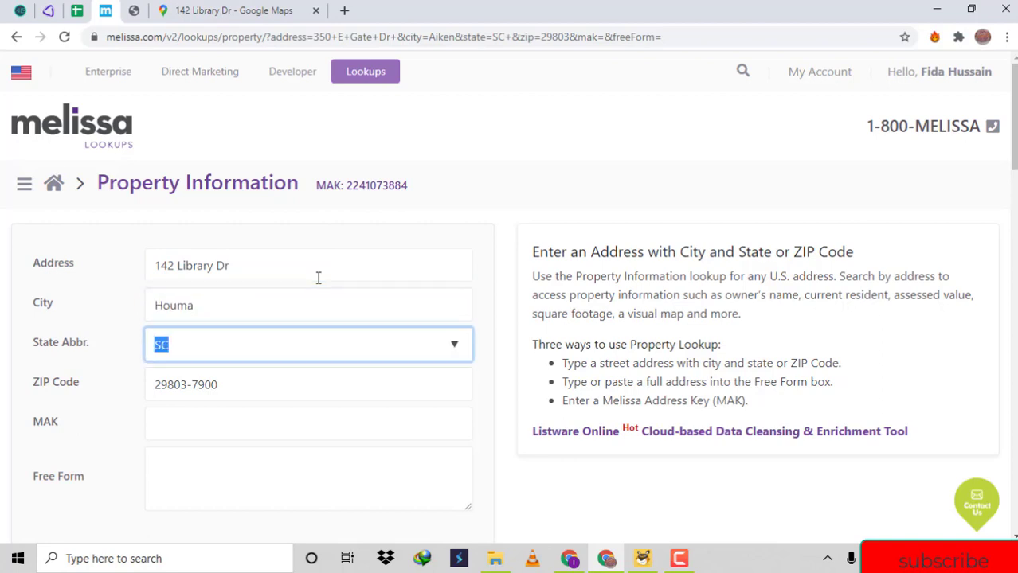
# - Replace the state with LA and the ZIP code with 70360, and submit the property lookup
pyautogui.hotkey('ctrl', 'v')
pyautogui.hotkey('ctrl', 'shift', 'Left')
pyautogui.hotkey('ctrl', 'x')
pyautogui.press('Tab')
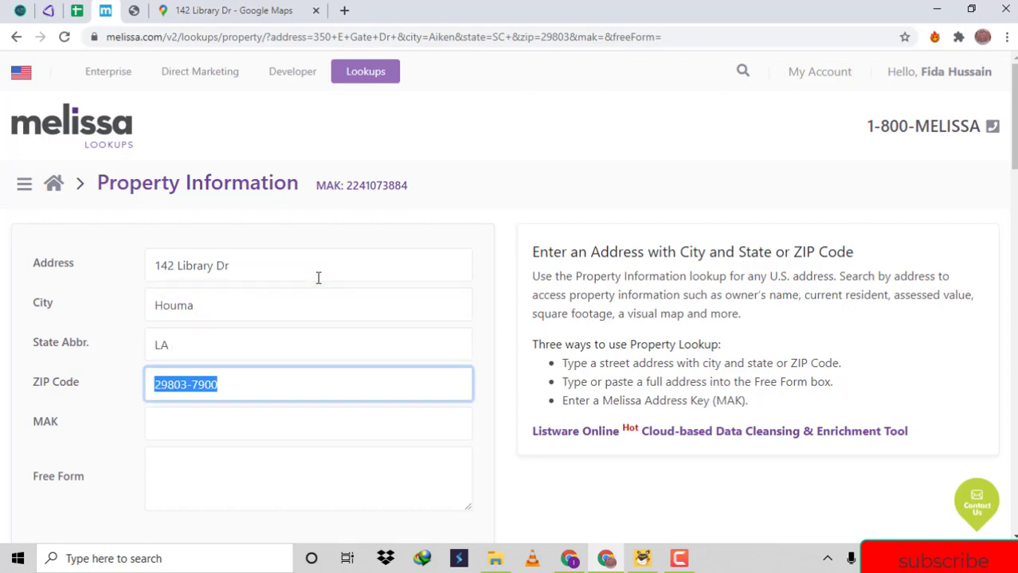
pyautogui.hotkey('ctrl', 'v')
pyautogui.press('Return')
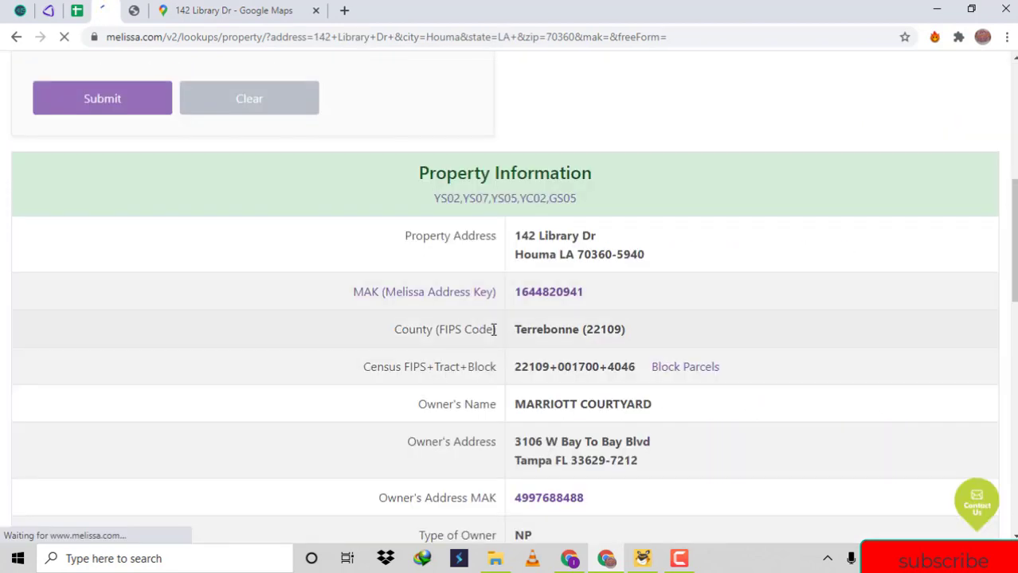
# - Copy the owner's name MARRIOTT COURTYARD from the Melissa result into the Owner's Name cell of the Houma row in Google Sheets
pyautogui.doubleClick(532, 405)
pyautogui.tripleClick(532, 405)
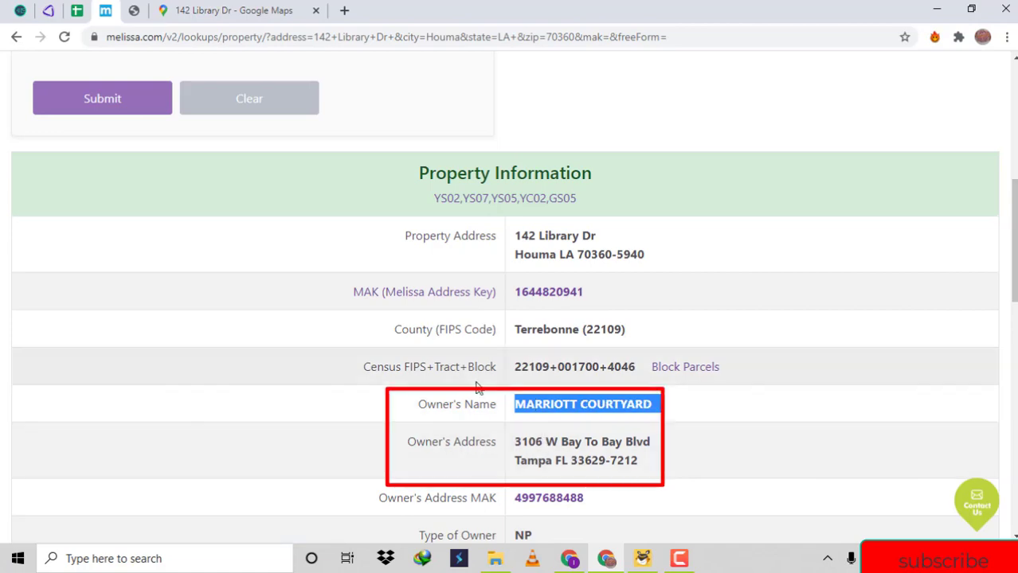
pyautogui.click(79, 11)
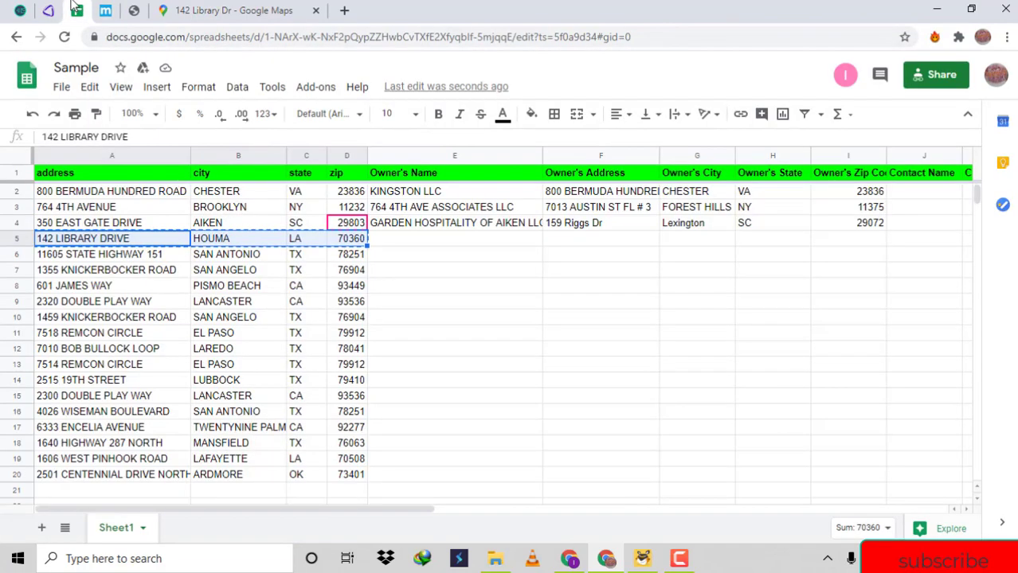
pyautogui.press('Right')
pyautogui.press('Right')
pyautogui.press('Down')
pyautogui.press('Right')
pyautogui.press('Up')
pyautogui.press('Right')
pyautogui.press('Return')
pyautogui.hotkey('ctrl', 'v')
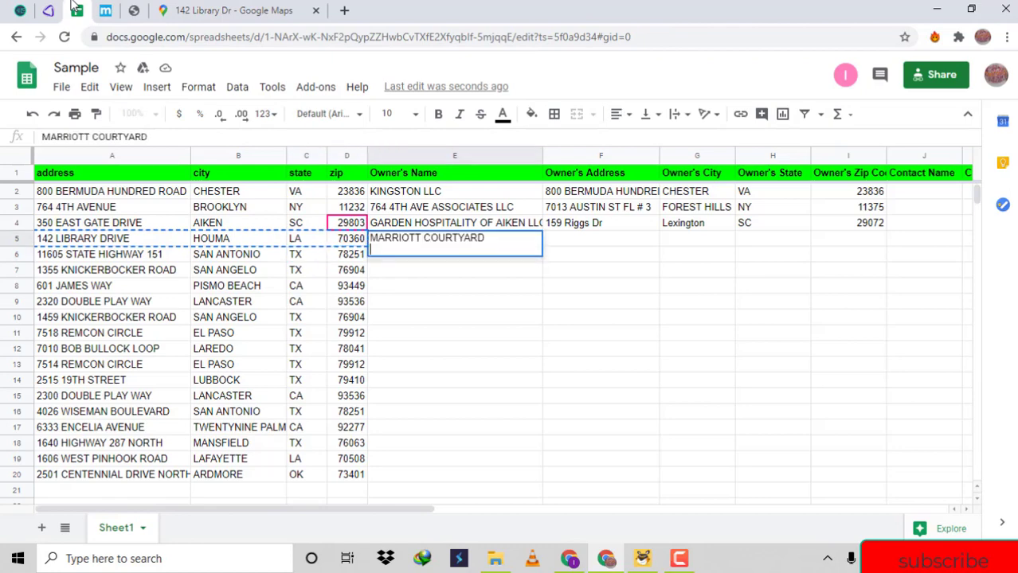
# - Remove the trailing line break from the pasted owner's name and move on to the Owner's Address cell
pyautogui.press('BackSpace')
pyautogui.press('Return')
pyautogui.press('Up')
pyautogui.press('Return')
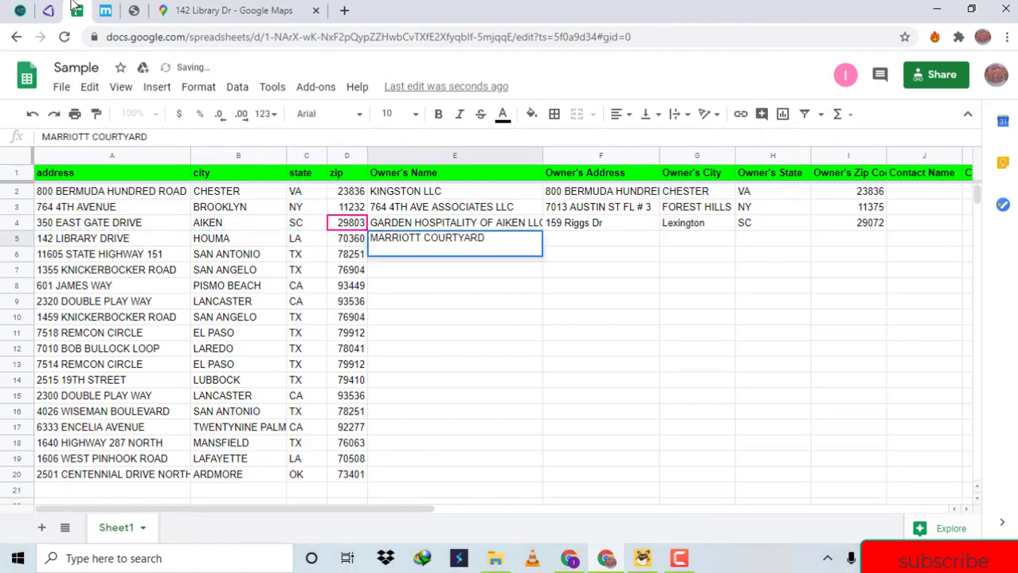
pyautogui.press('Tab')
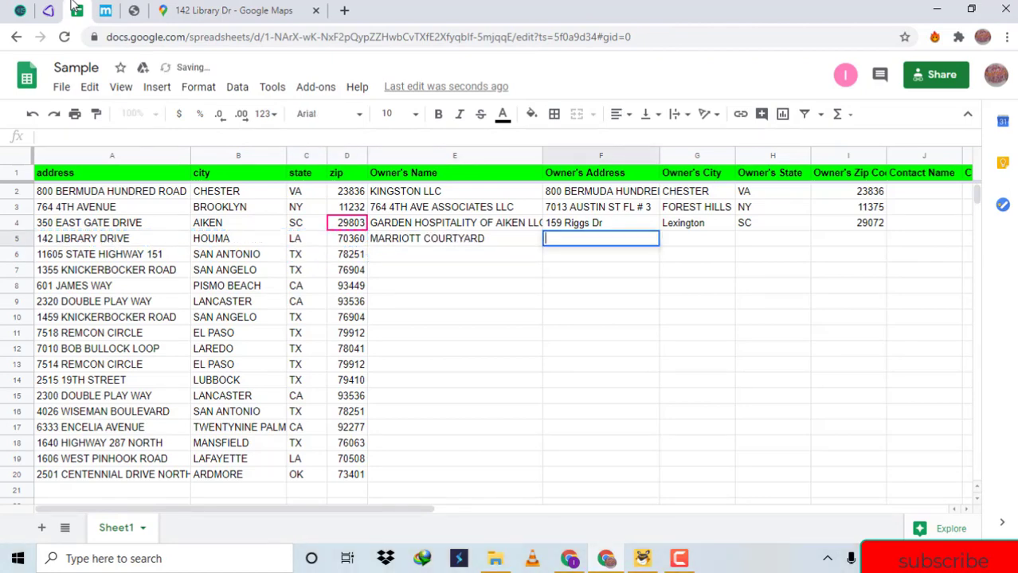
# - Copy the owner's address up to the five-digit zip from Melissa and paste it into the Houma row's Owner's Address cell in Google Sheets
pyautogui.click(105, 11)
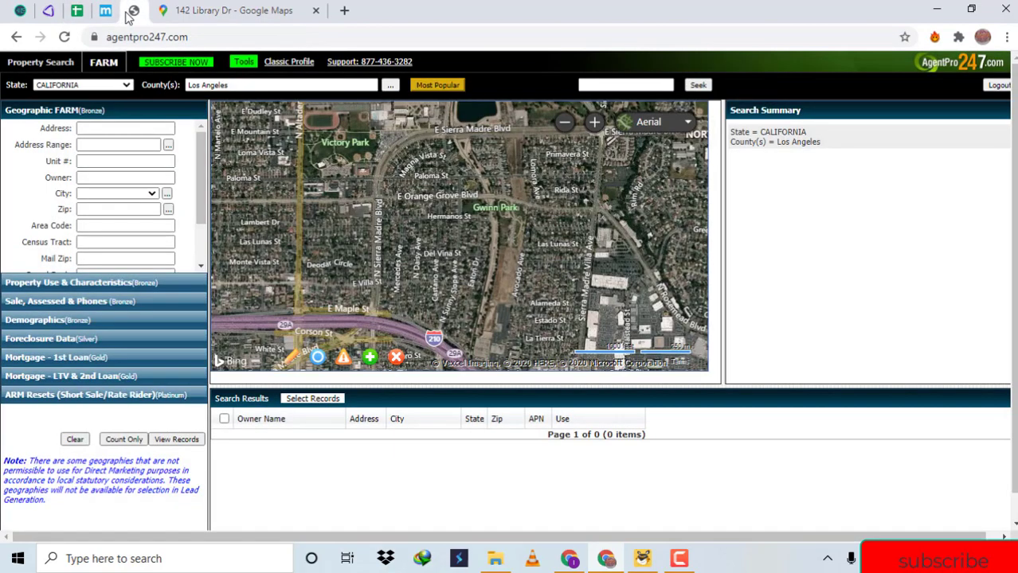
pyautogui.click(105, 10)
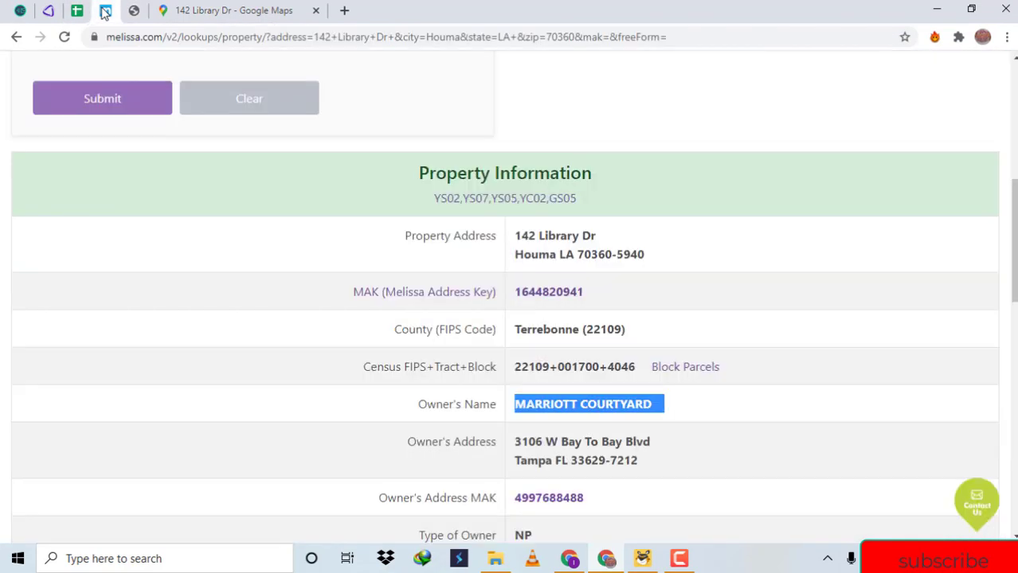
pyautogui.click(530, 445)
pyautogui.moveTo(530, 444); pyautogui.dragTo(581, 458)
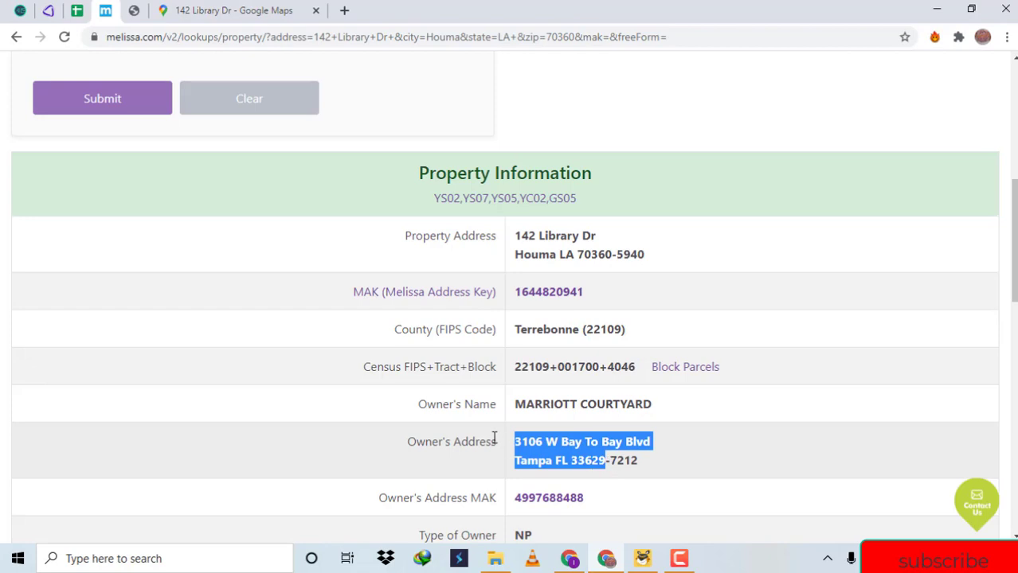
pyautogui.click(78, 11)
pyautogui.hotkey('ctrl', 'v')
# - Take the city, state and zip out of the Owner's Address cell, keeping them copied and leaving only the street
pyautogui.hotkey('shift', 'Up')
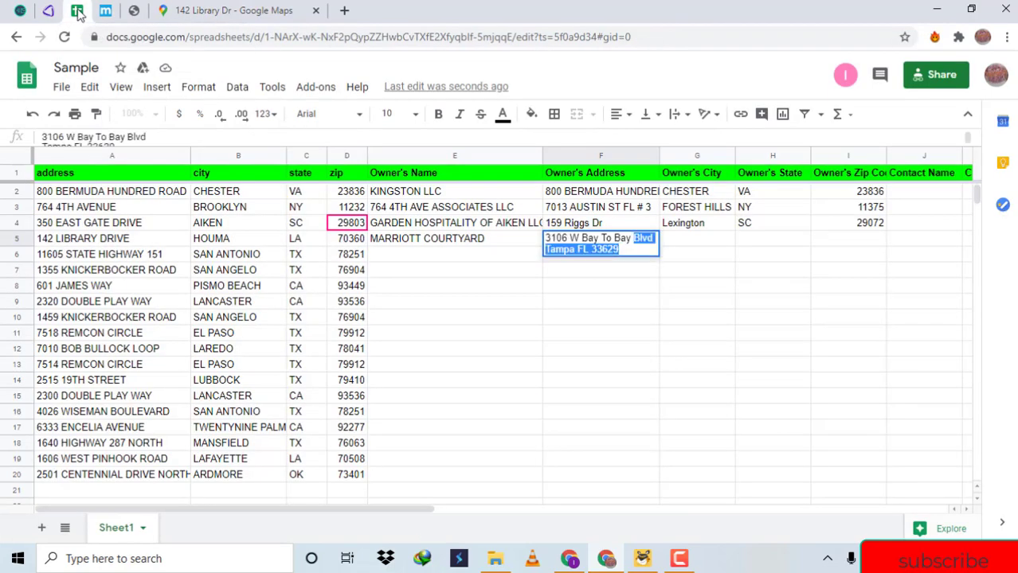
pyautogui.hotkey('shift', 'Right')
pyautogui.hotkey('shift', 'Right')
pyautogui.hotkey('shift', 'Right')
pyautogui.hotkey('shift', 'Right')
pyautogui.hotkey('ctrl', 'c')
pyautogui.press('BackSpace')
pyautogui.press('Tab')
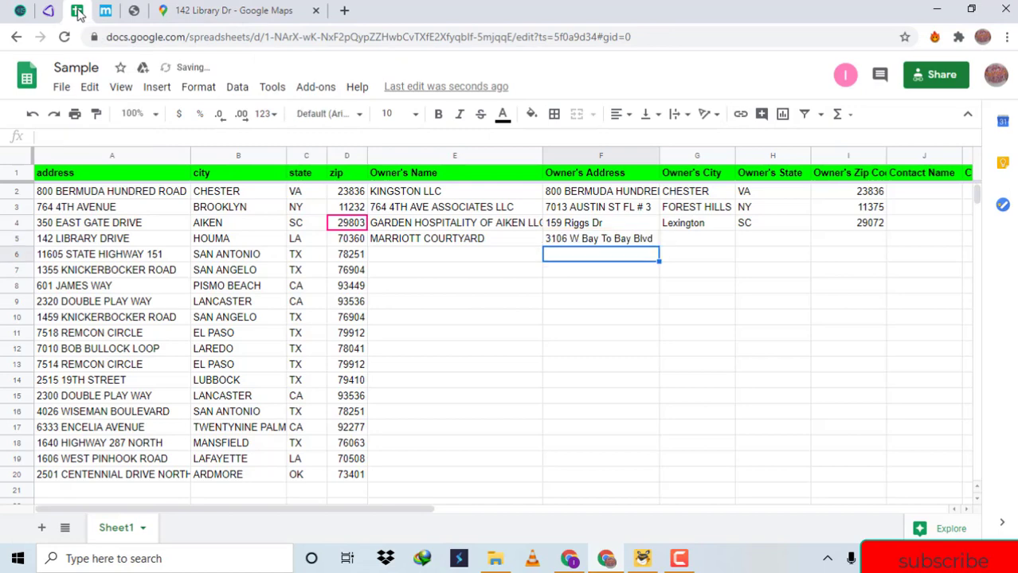
# - Paste the copied text into the Houma row's Owner's City cell and cut out the state and zip, leaving Tampa
pyautogui.hotkey('ctrl', 'v')
pyautogui.hotkey('shift', 'Left')
pyautogui.hotkey('shift', 'Left')
pyautogui.hotkey('shift', 'Left')
pyautogui.hotkey('shift', 'Left')
pyautogui.hotkey('shift', 'Left')
pyautogui.hotkey('shift', 'Left')
pyautogui.hotkey('shift', 'Left')
pyautogui.hotkey('shift', 'Left')
pyautogui.hotkey('ctrl', 'x')
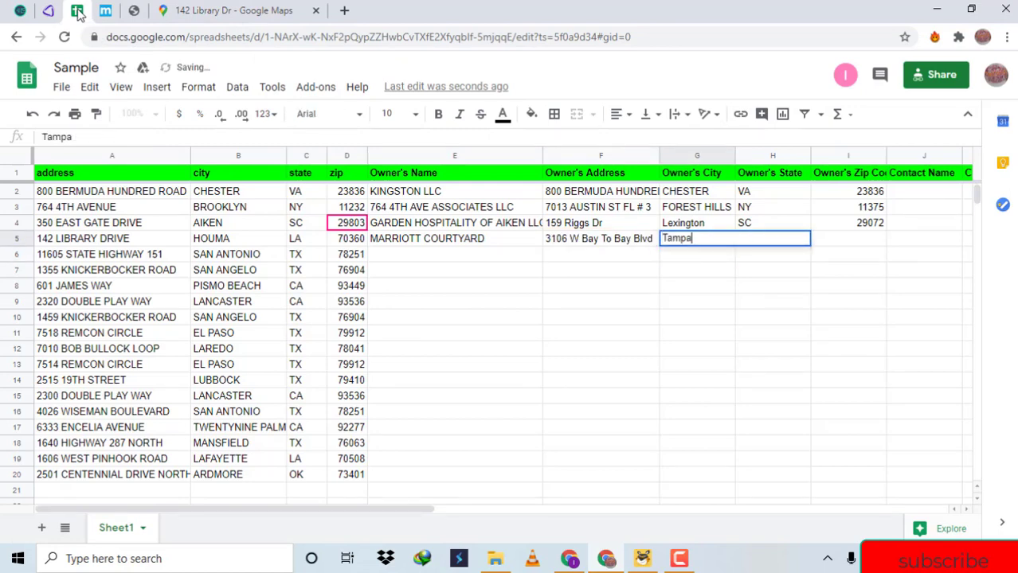
# - Fill in the Houma row's Owner's State with FL and its Owner's Zip Code with 33629 from the cut text
pyautogui.press('Tab')
pyautogui.hotkey('ctrl', 'v')
pyautogui.hotkey('shift', 'Left')
pyautogui.hotkey('shift', 'Left')
pyautogui.hotkey('shift', 'Left')
pyautogui.hotkey('shift', 'Left')
pyautogui.hotkey('shift', 'Left')
pyautogui.hotkey('ctrl', 'x')
pyautogui.press('Tab')
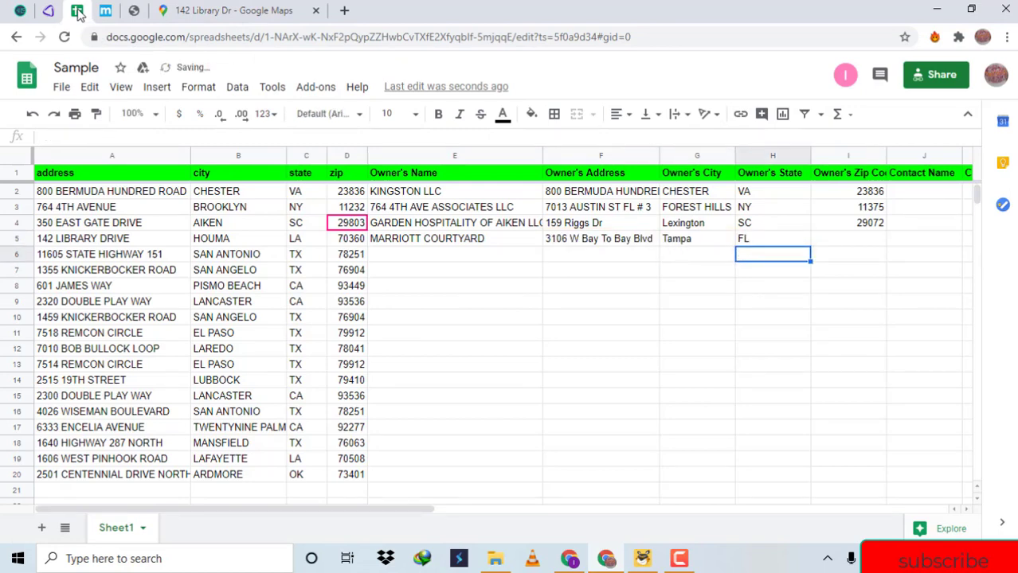
pyautogui.hotkey('ctrl', 'v')
pyautogui.press('Return')
# - Copy the address, city, state and zip cells of the San Antonio property in row 6
pyautogui.press('Left')
pyautogui.press('Left')
pyautogui.press('Left')
pyautogui.press('Left')
pyautogui.press('Left')
pyautogui.press('Left')
pyautogui.press('Left')
pyautogui.press('Left')
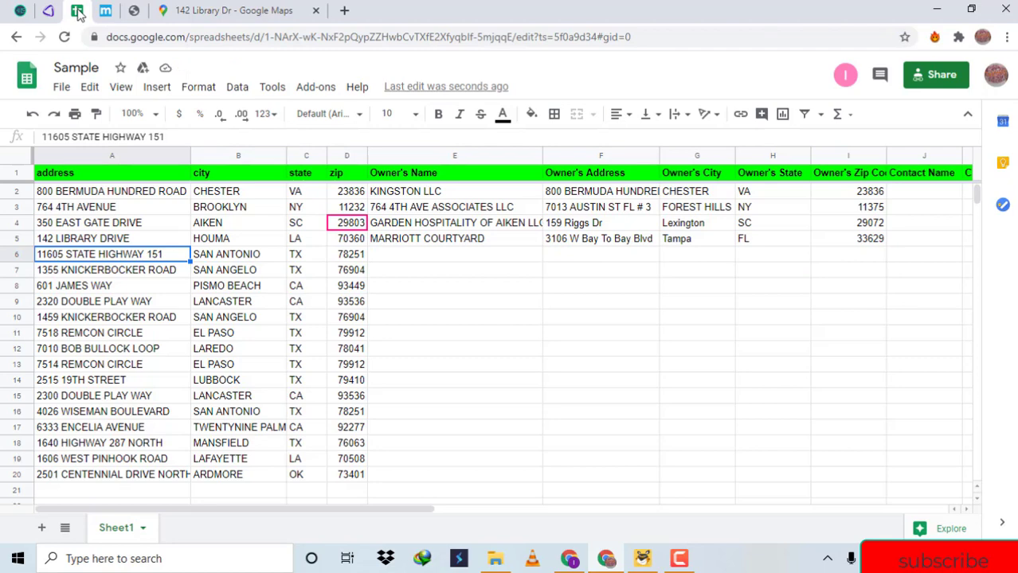
pyautogui.hotkey('shift', 'Right')
pyautogui.hotkey('shift', 'Right')
pyautogui.hotkey('shift', 'Right')
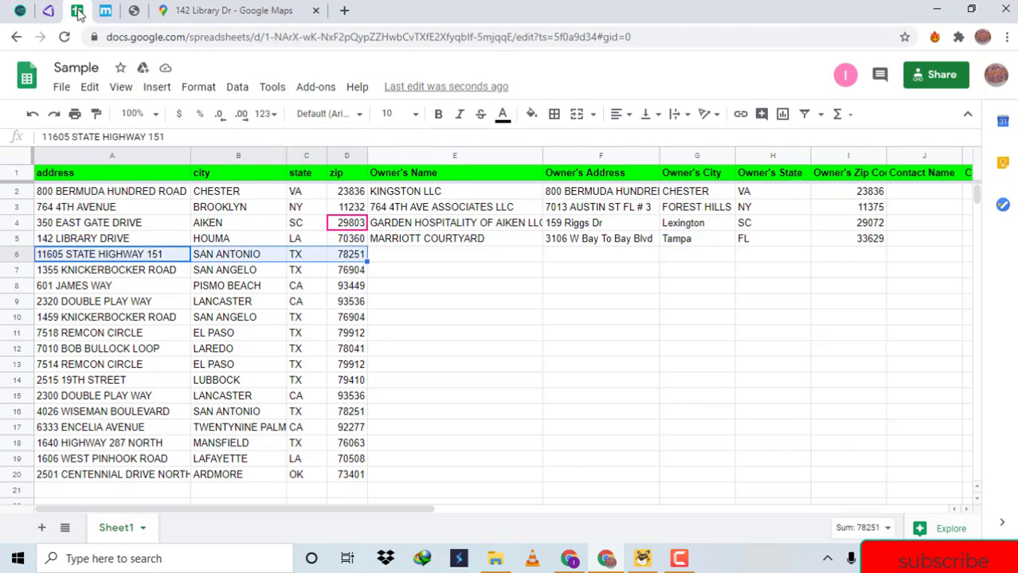
pyautogui.hotkey('ctrl', 'c')
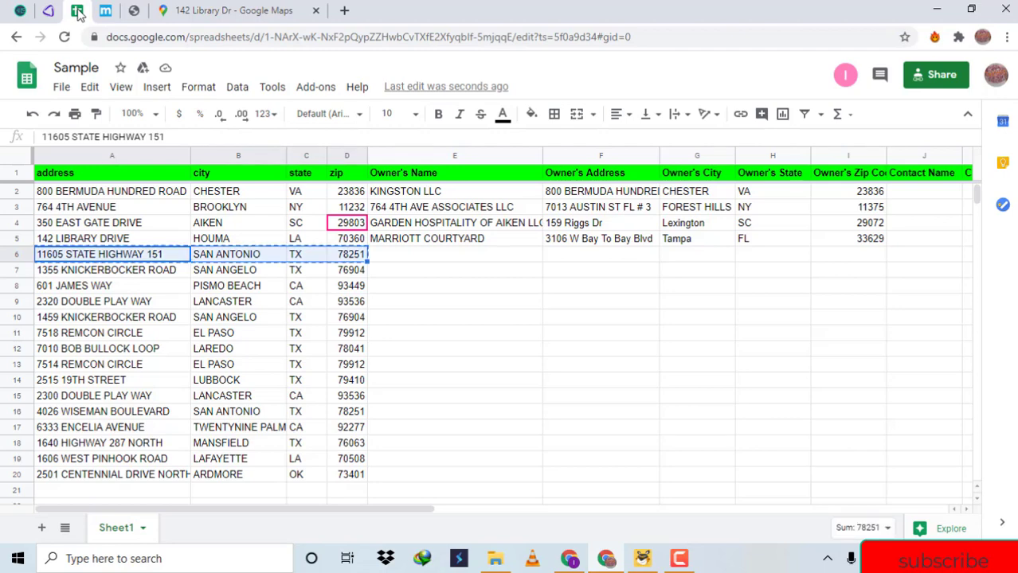
# - Switch to Google Maps and search for the copied San Antonio address
pyautogui.click(200, 9)
pyautogui.click(151, 70)
pyautogui.hotkey('ctrl', 'a')
pyautogui.hotkey('ctrl', 'v')
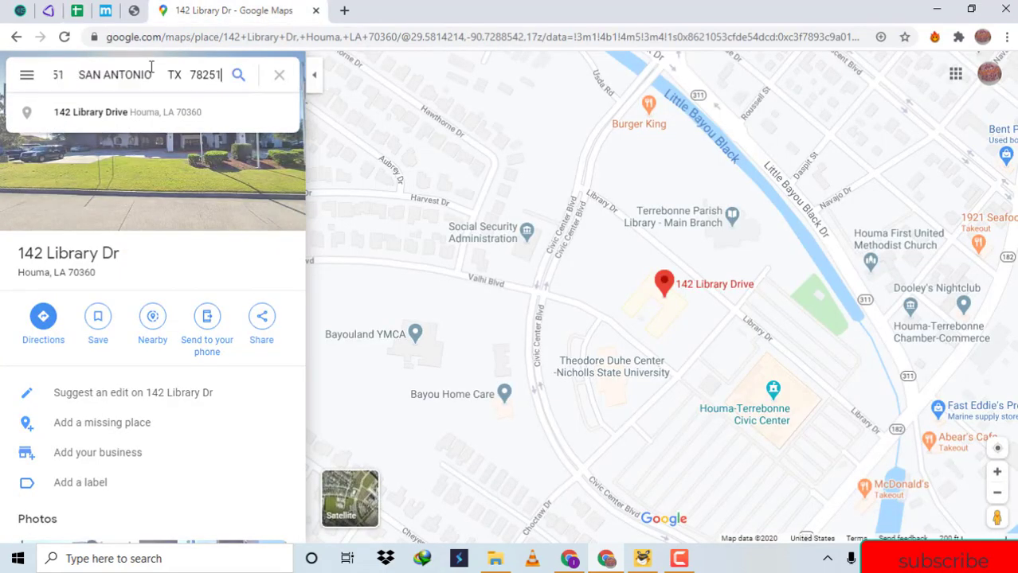
pyautogui.press('Return')
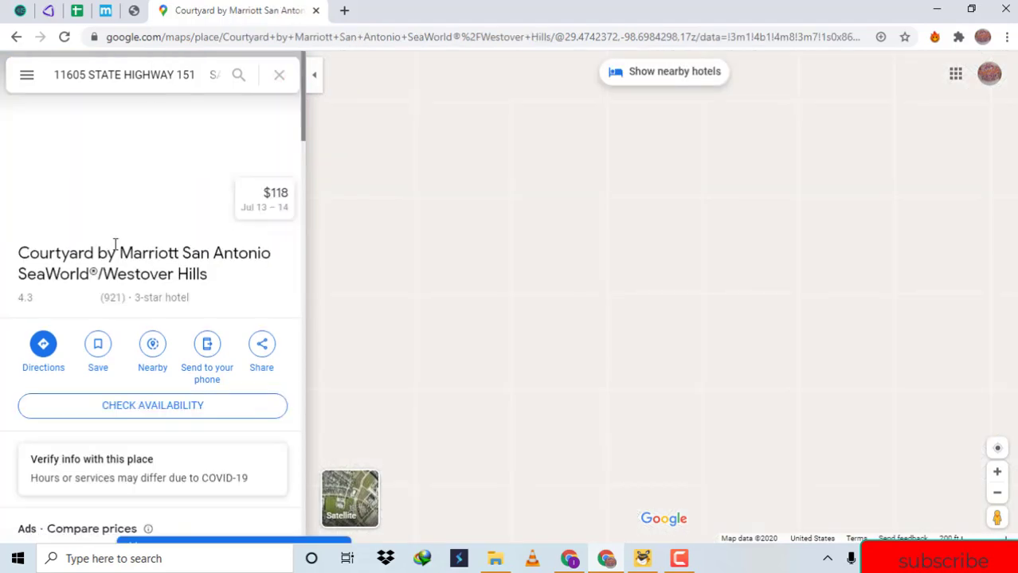
# - Find the formatted address in the hotel's place details and copy it to the clipboard
pyautogui.scroll(-1, 115, 247)
pyautogui.scroll(-3, 115, 245)
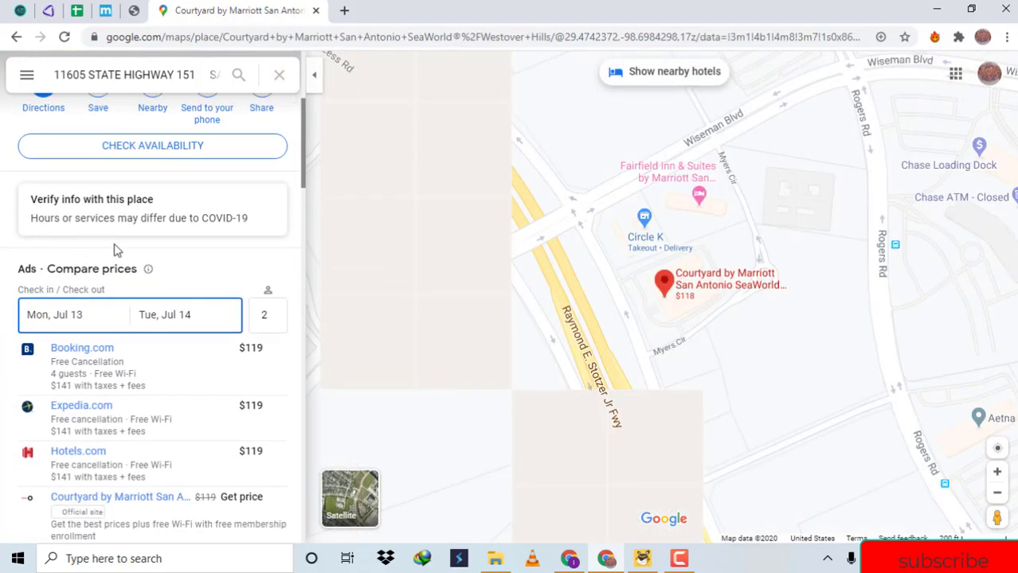
pyautogui.scroll(-4, 115, 249)
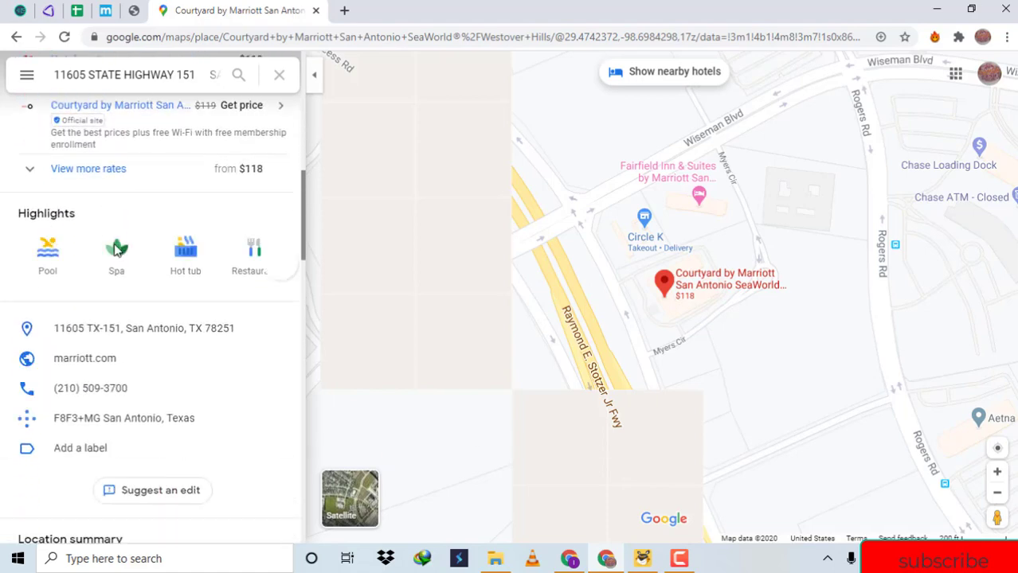
pyautogui.scroll(8, 115, 249)
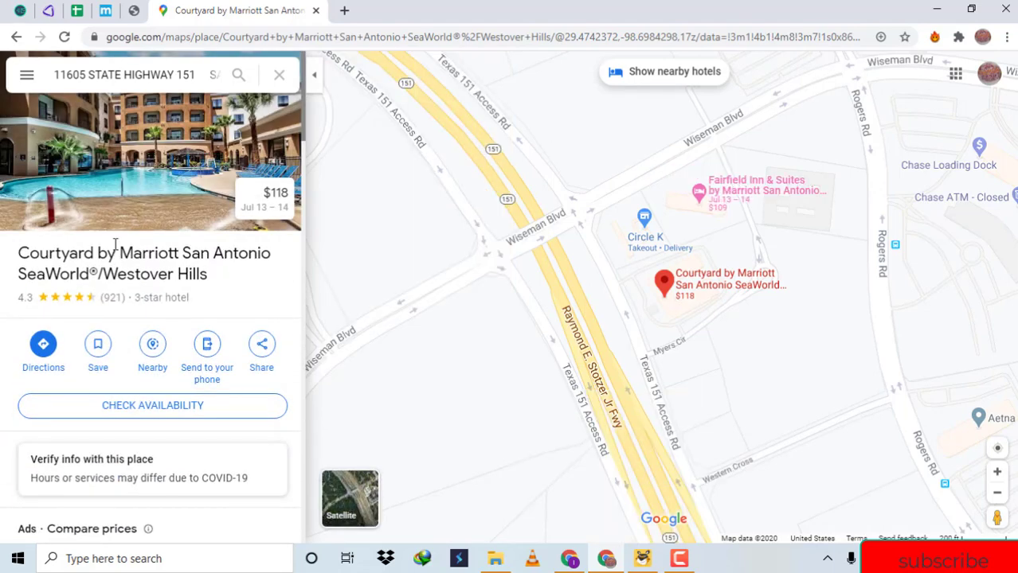
pyautogui.scroll(-6, 114, 247)
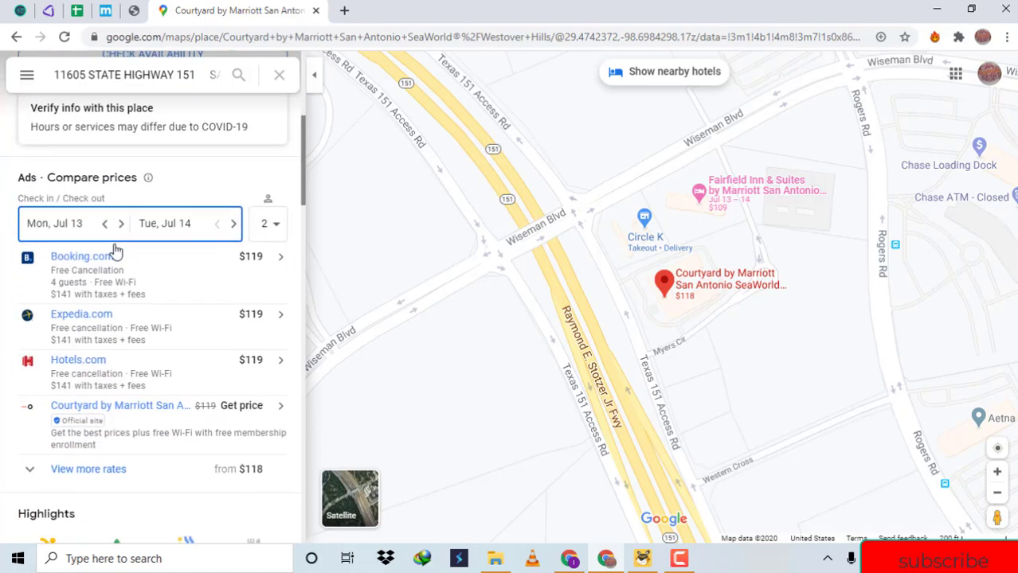
pyautogui.scroll(-2, 114, 249)
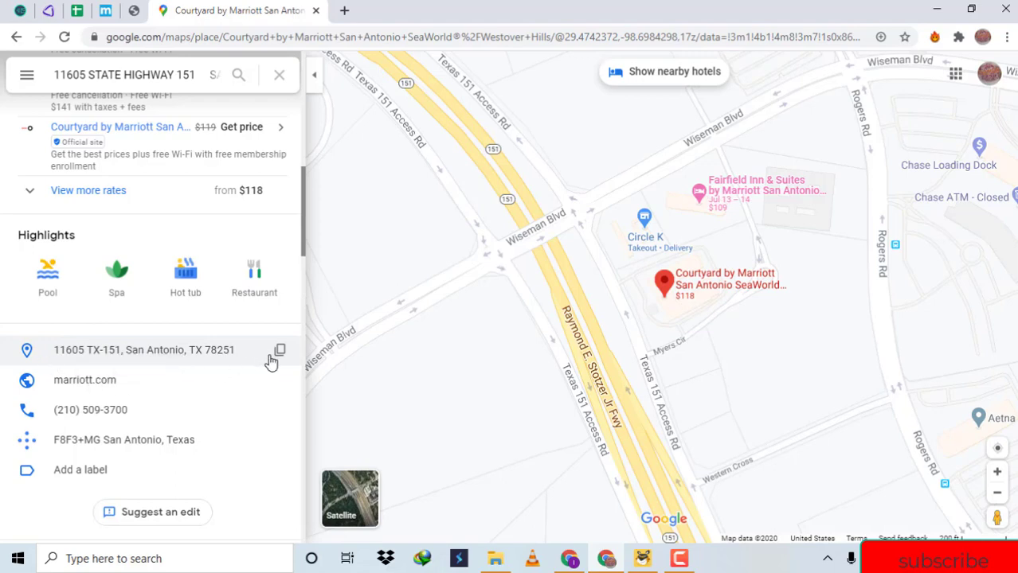
pyautogui.click(284, 352)
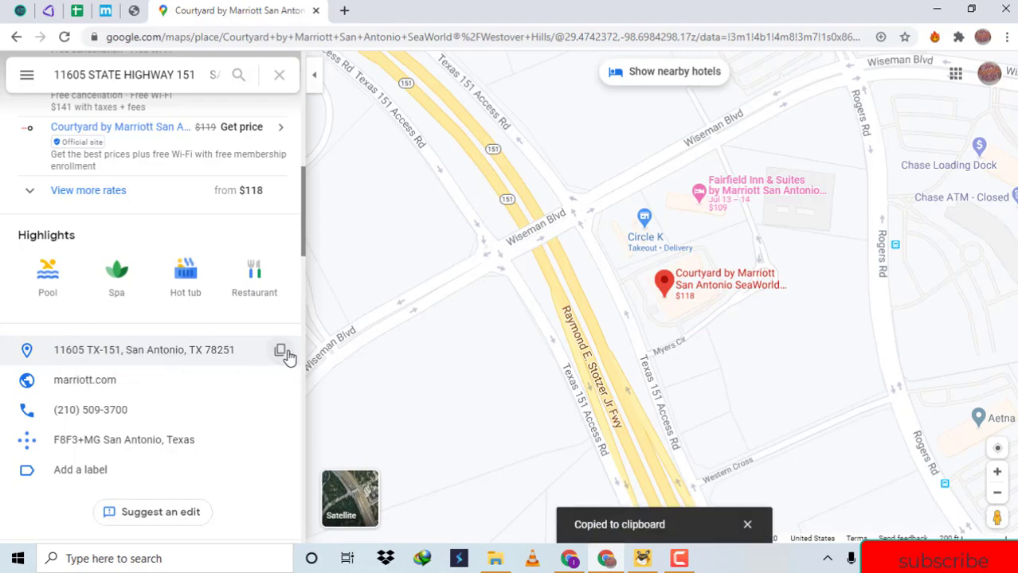
# - Switch to AgentPro247, seek the copied San Antonio address on the map, and change the map type to Road
pyautogui.click(137, 9)
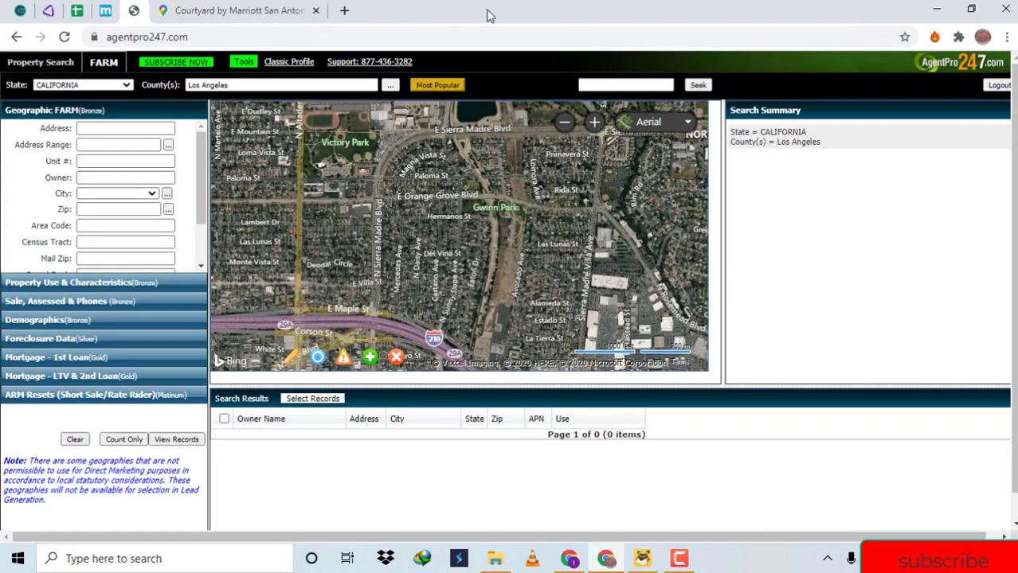
pyautogui.click(649, 84)
pyautogui.click(666, 86)
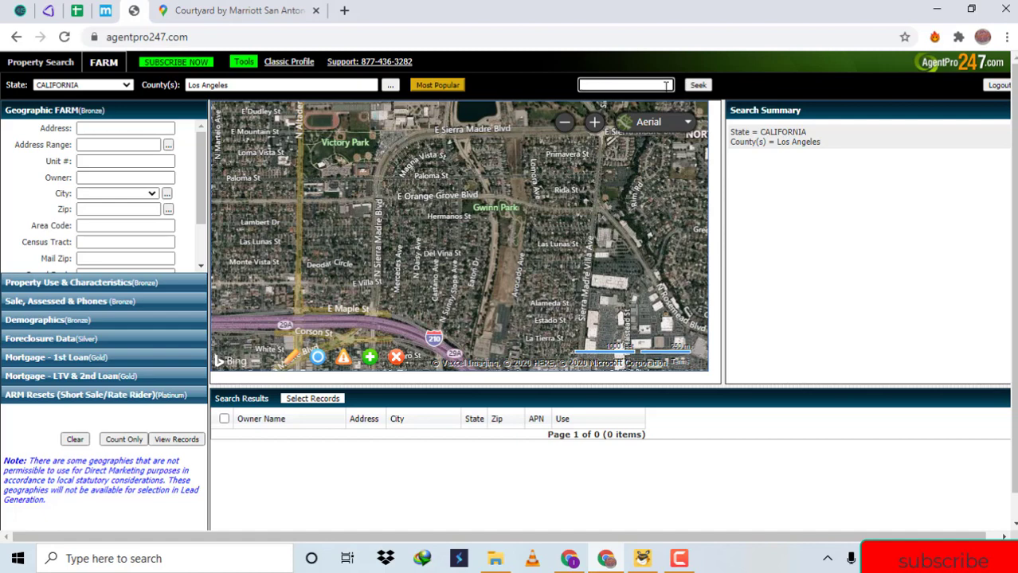
pyautogui.hotkey('ctrl', 'v')
pyautogui.click(697, 86)
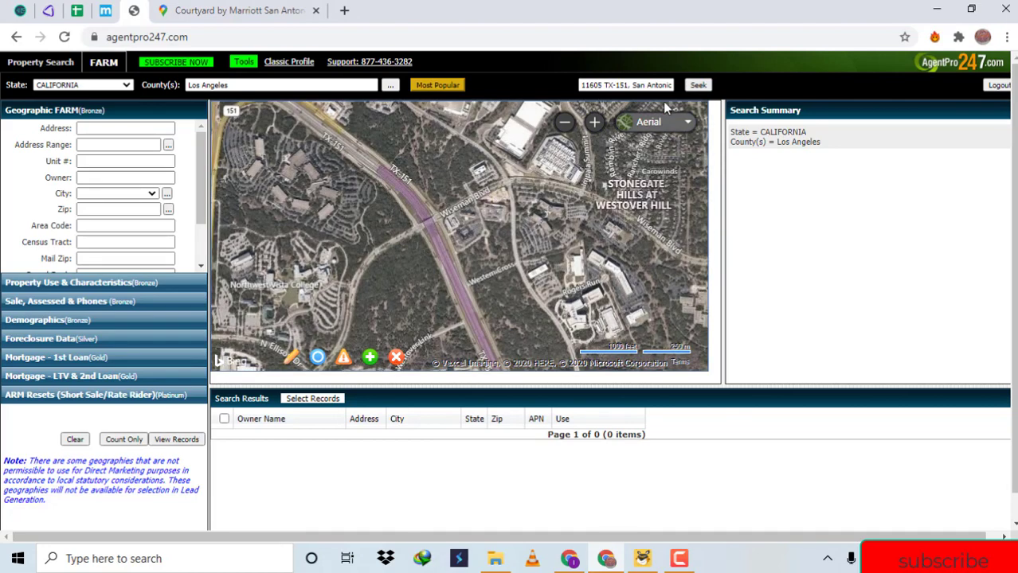
pyautogui.click(665, 123)
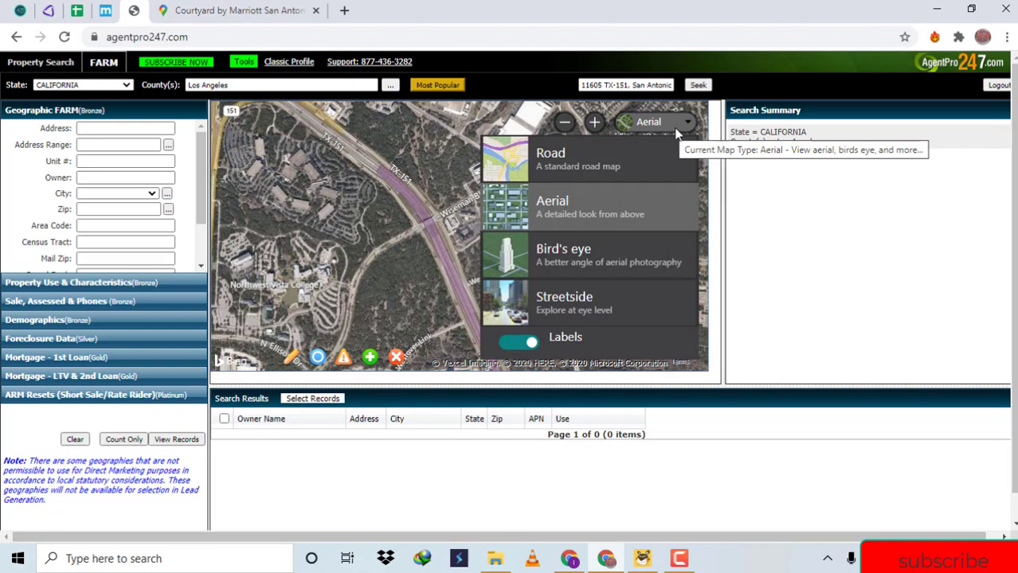
pyautogui.click(654, 164)
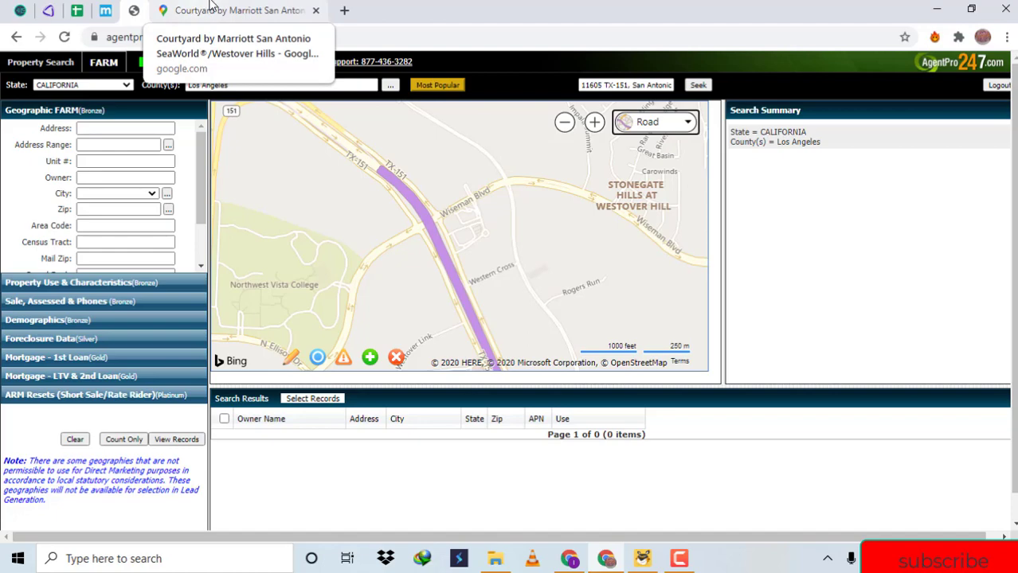
# - Check the hotel's surroundings on Google Maps and examine the same highway intersection close up on the AgentPro247 map
pyautogui.click(210, 7)
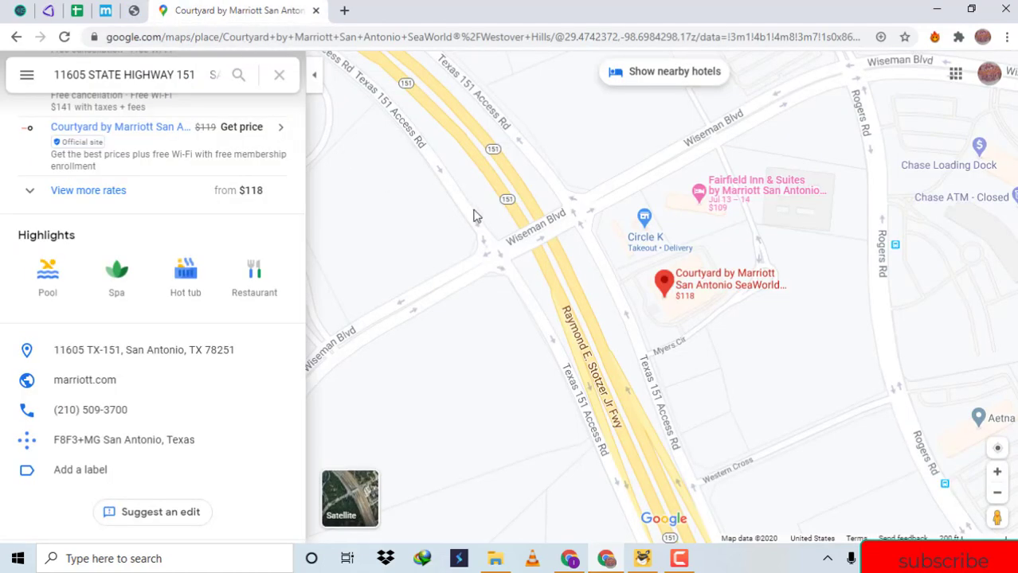
pyautogui.scroll(-3, 473, 215)
pyautogui.scroll(3, 473, 215)
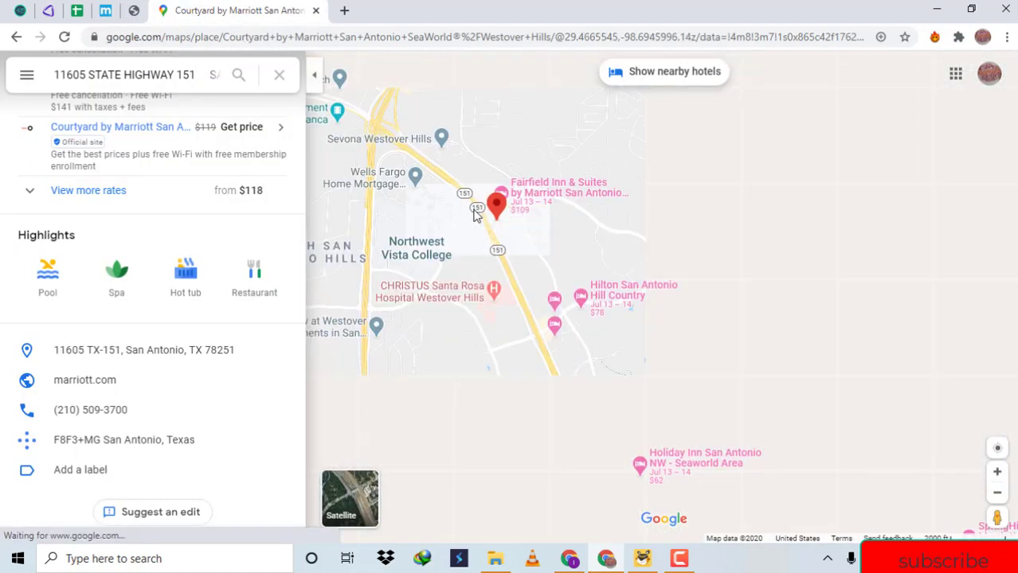
pyautogui.click(474, 215)
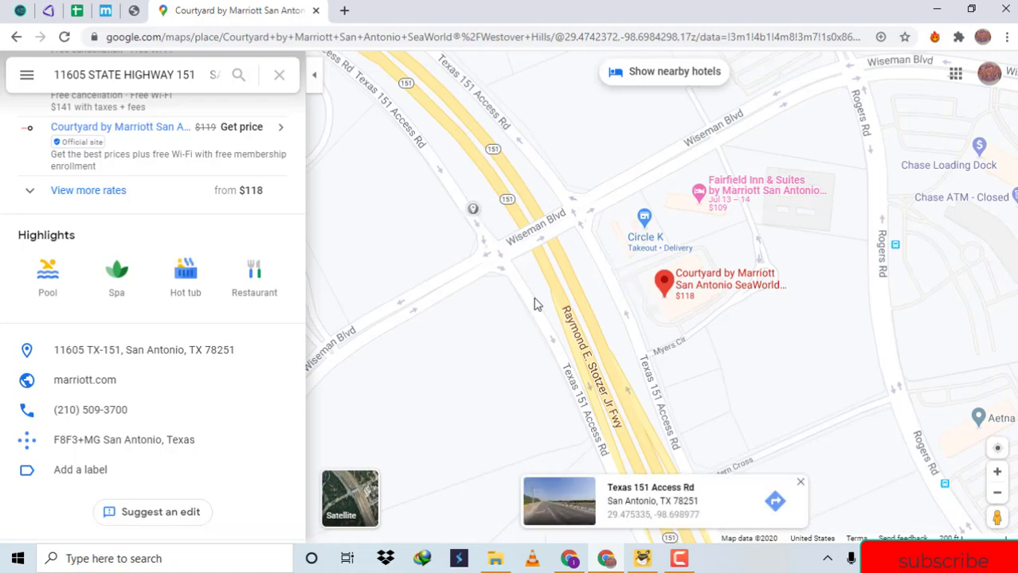
pyautogui.click(135, 11)
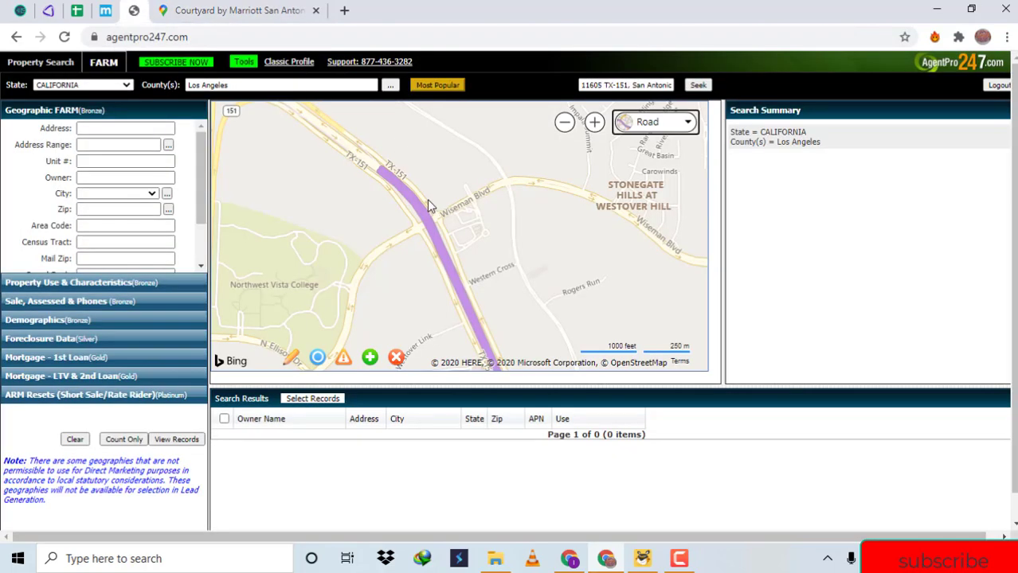
pyautogui.click(595, 124)
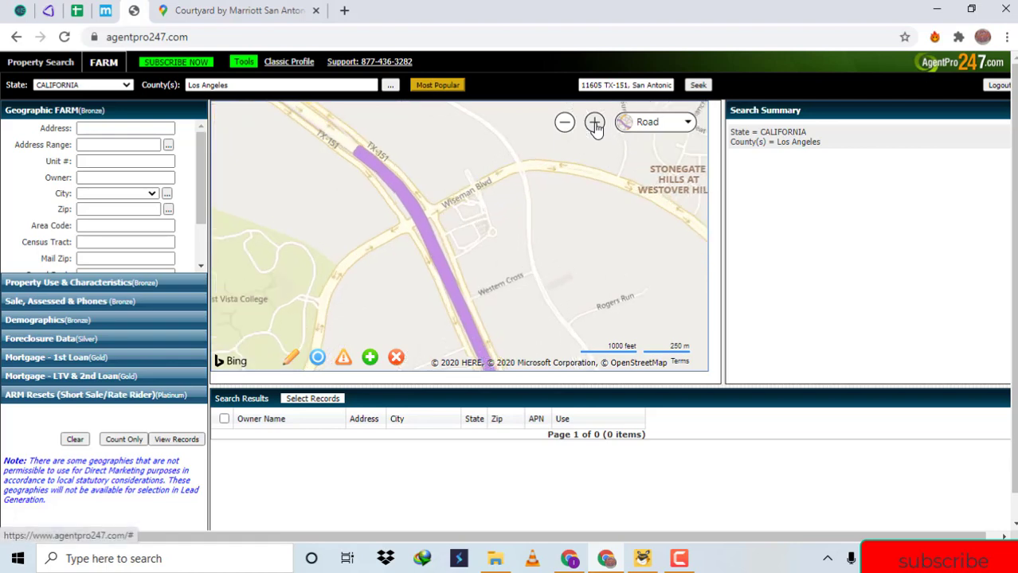
pyautogui.click(595, 124)
pyautogui.click(595, 124)
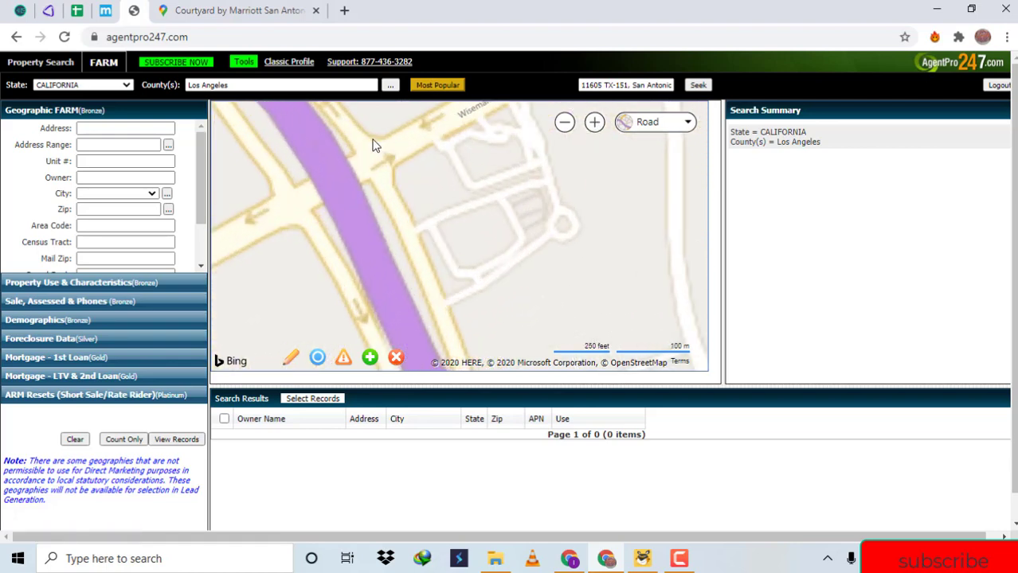
# - Compare the Courtyard by Marriott building's position on Google Maps with the building outlines on the AgentPro247 map
pyautogui.click(277, 7)
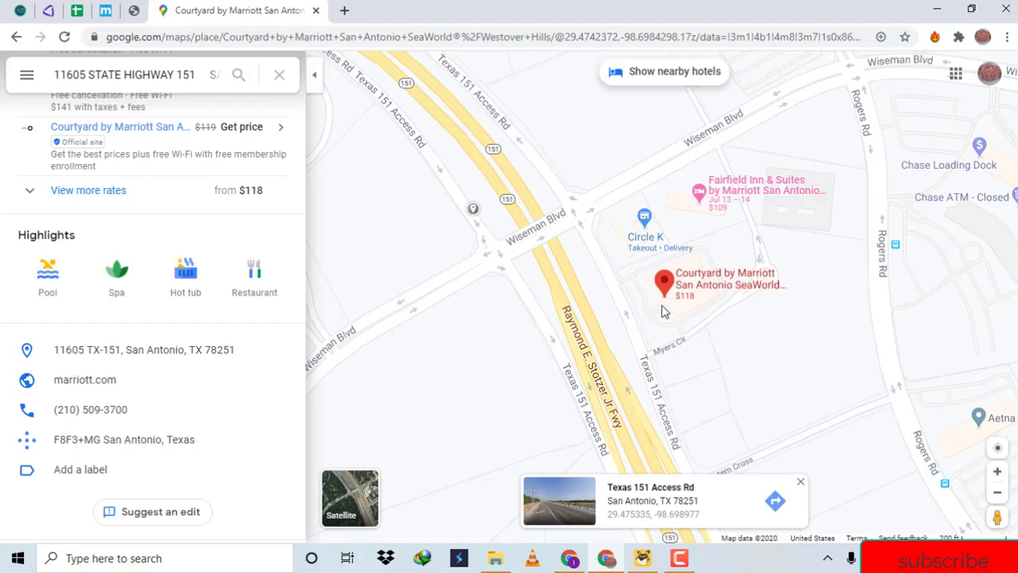
pyautogui.scroll(3, 669, 314)
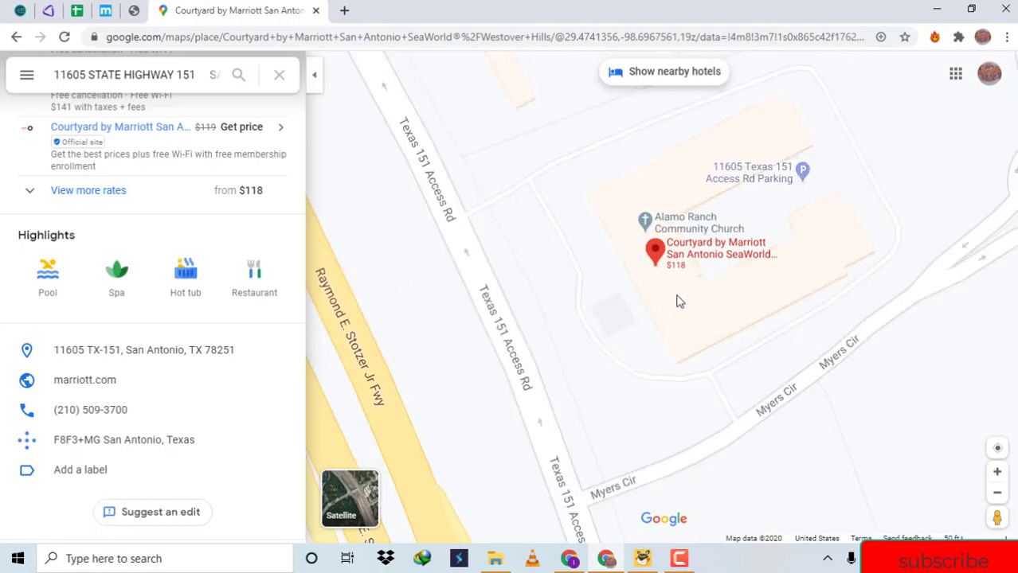
pyautogui.scroll(-3, 678, 301)
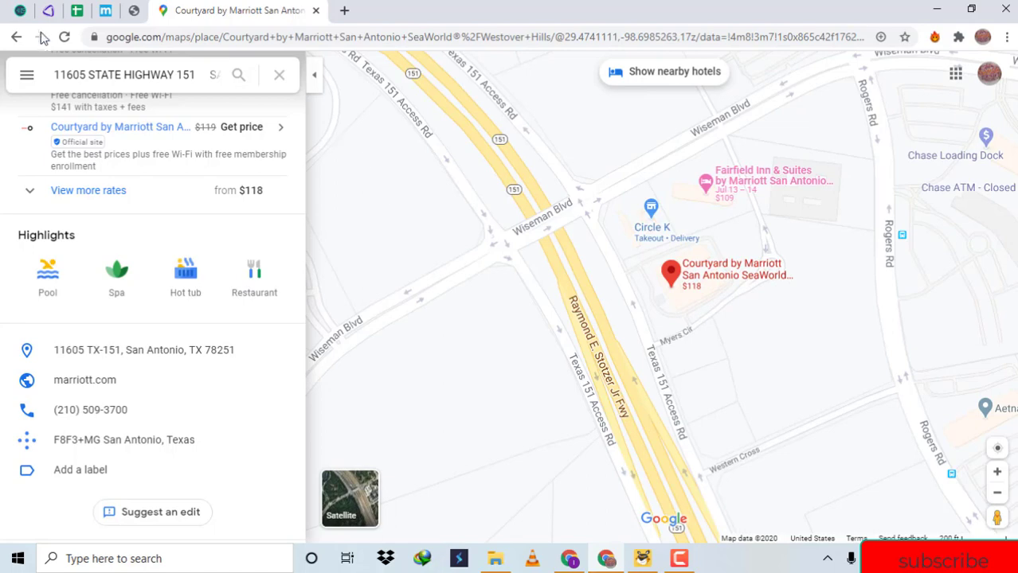
pyautogui.click(135, 11)
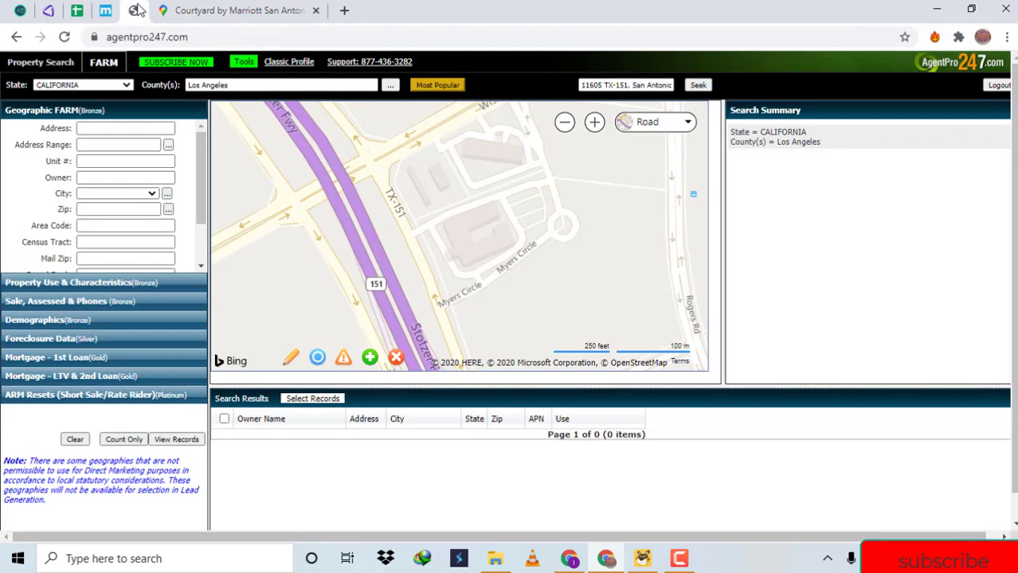
pyautogui.click(187, 8)
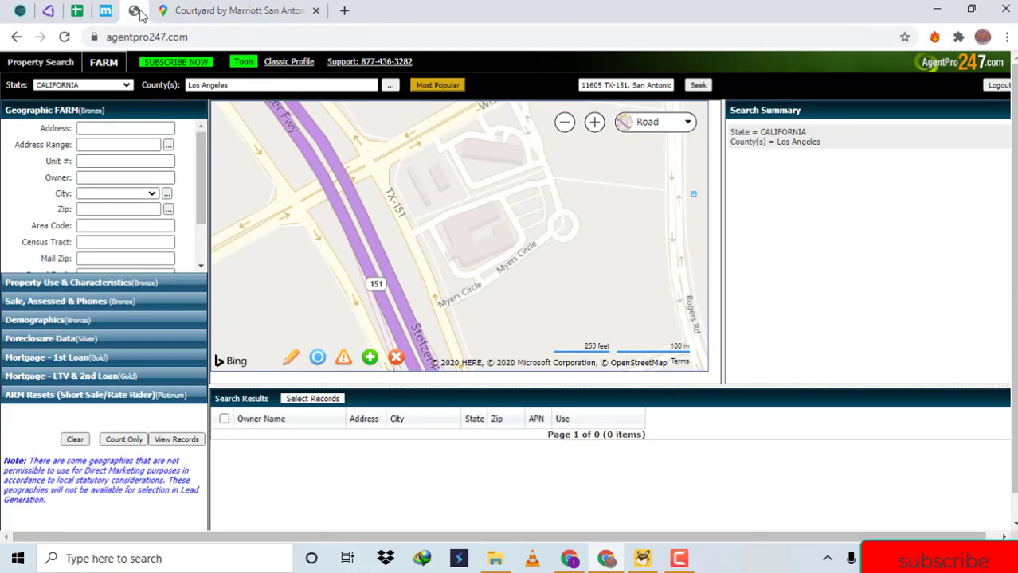
pyautogui.click(142, 10)
# - Select the hotel's parcel beside Myers Circle on the AgentPro247 map and copy the APN from its property information
pyautogui.click(472, 260)
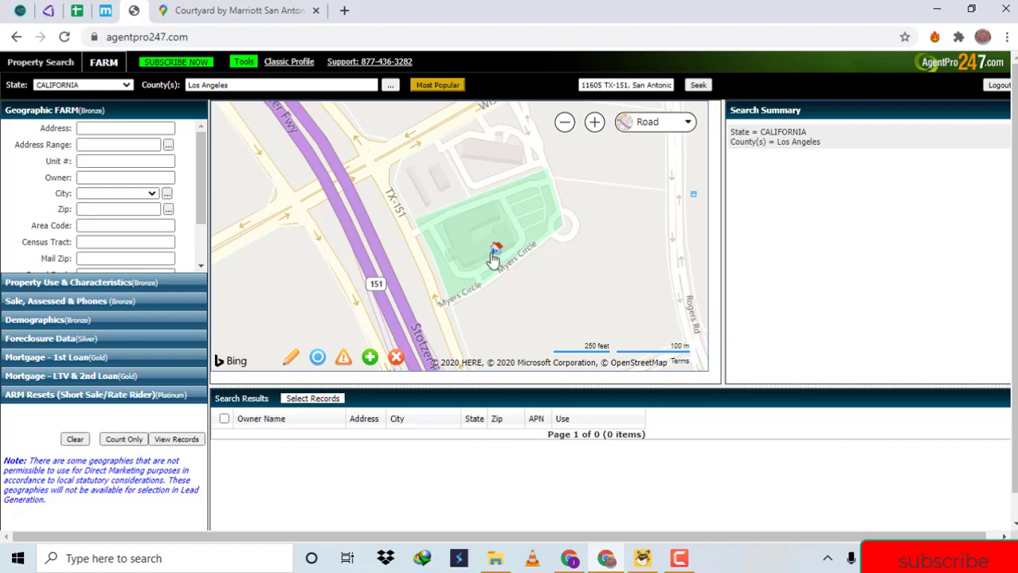
pyautogui.click(492, 252)
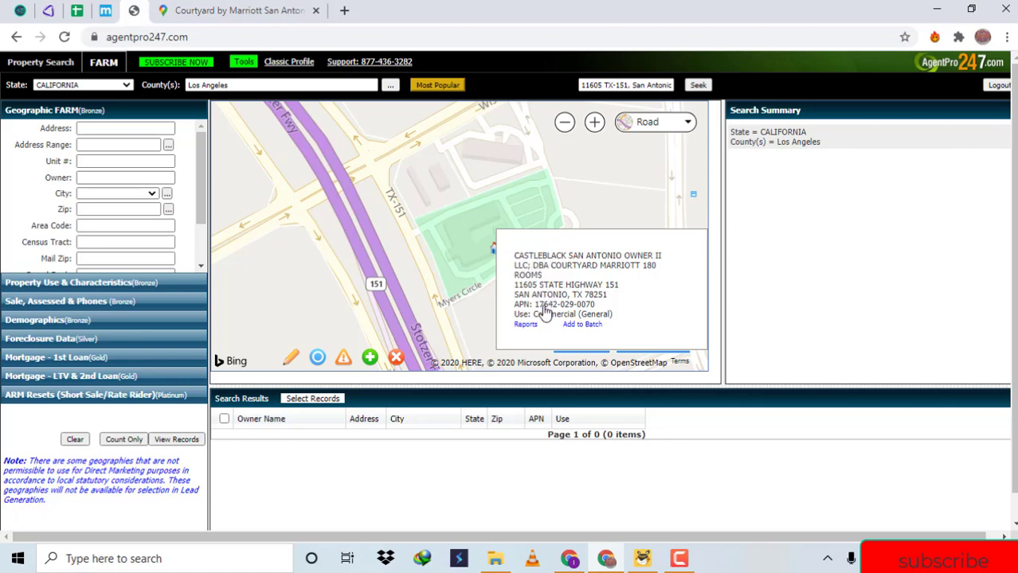
pyautogui.moveTo(534, 306); pyautogui.dragTo(601, 313)
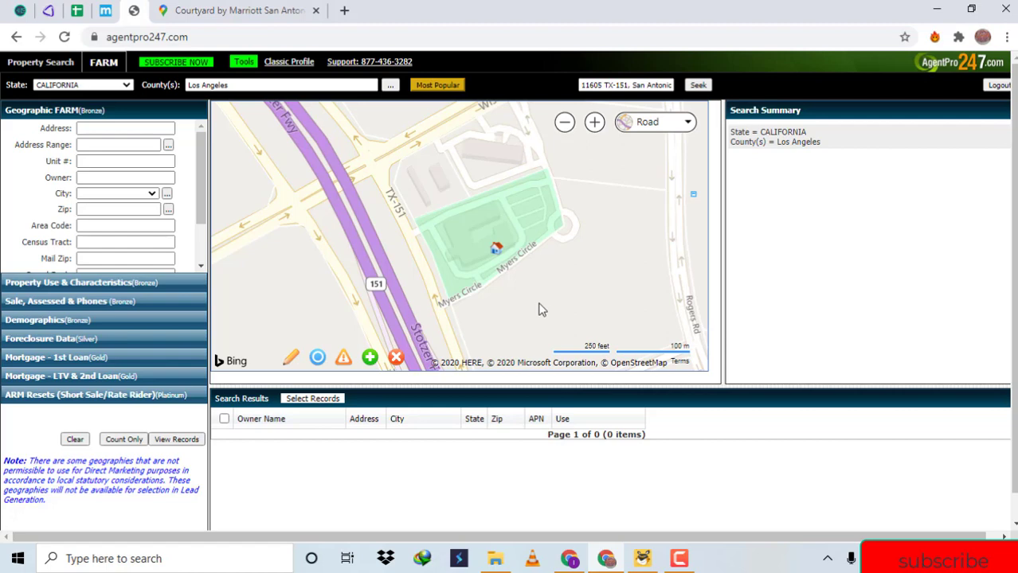
pyautogui.moveTo(494, 249)
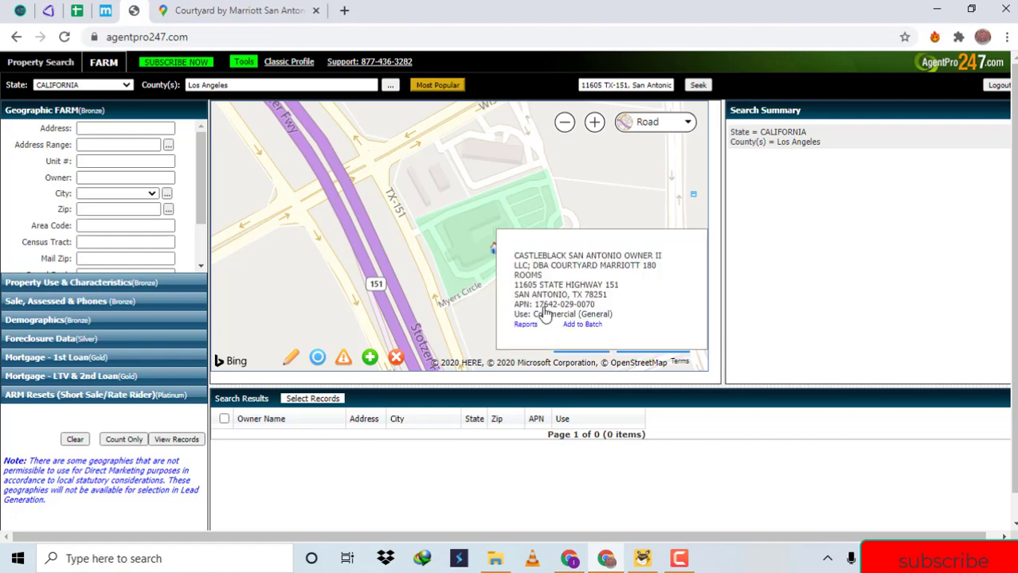
pyautogui.moveTo(535, 305); pyautogui.dragTo(586, 312)
pyautogui.hotkey('ctrl', 'c')
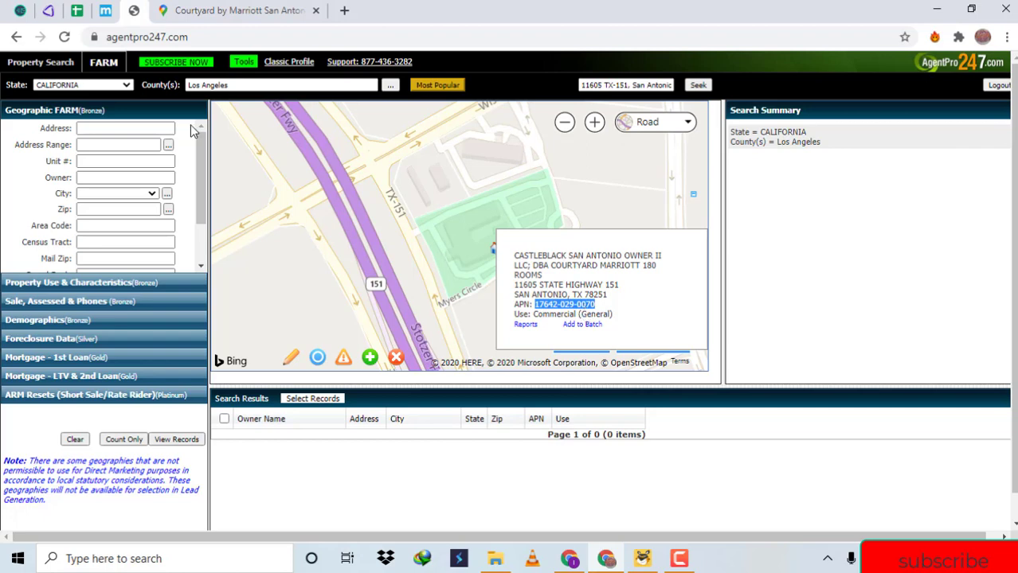
# - Switch to REIPro, close the Brooklyn property's details, and set Quick Lookup to search by APN
pyautogui.click(47, 11)
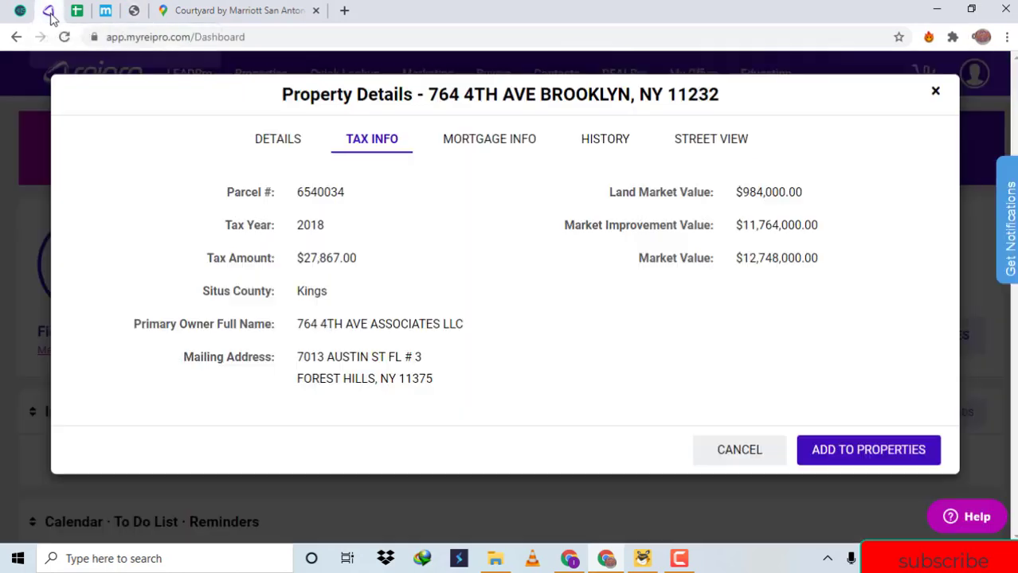
pyautogui.click(935, 93)
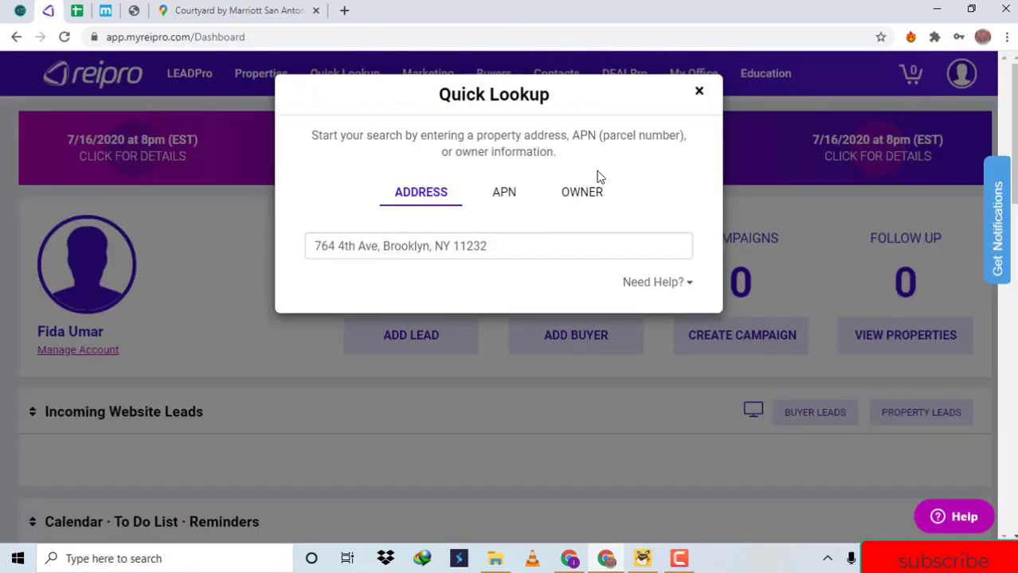
pyautogui.click(504, 195)
pyautogui.click(423, 199)
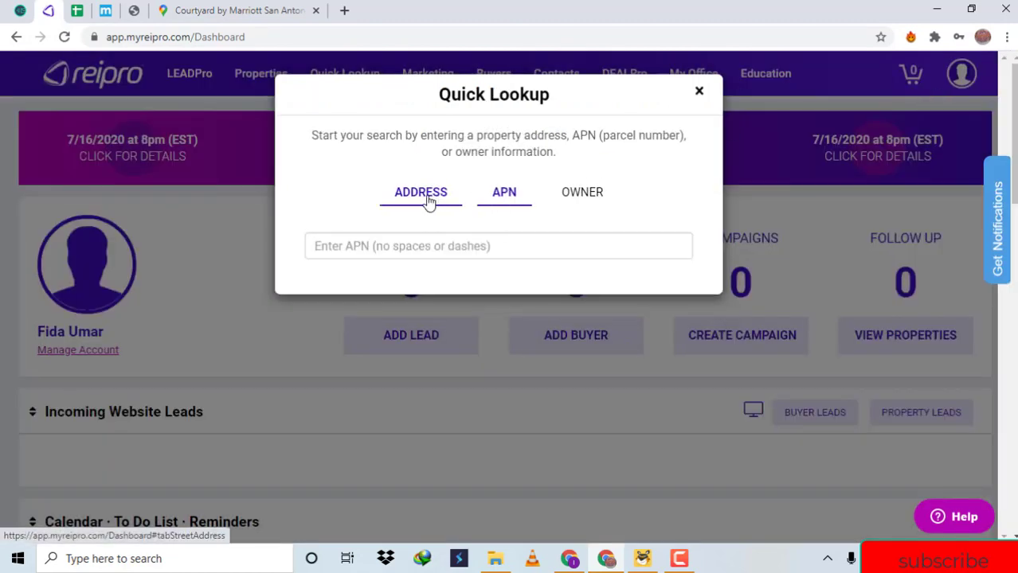
pyautogui.click(503, 195)
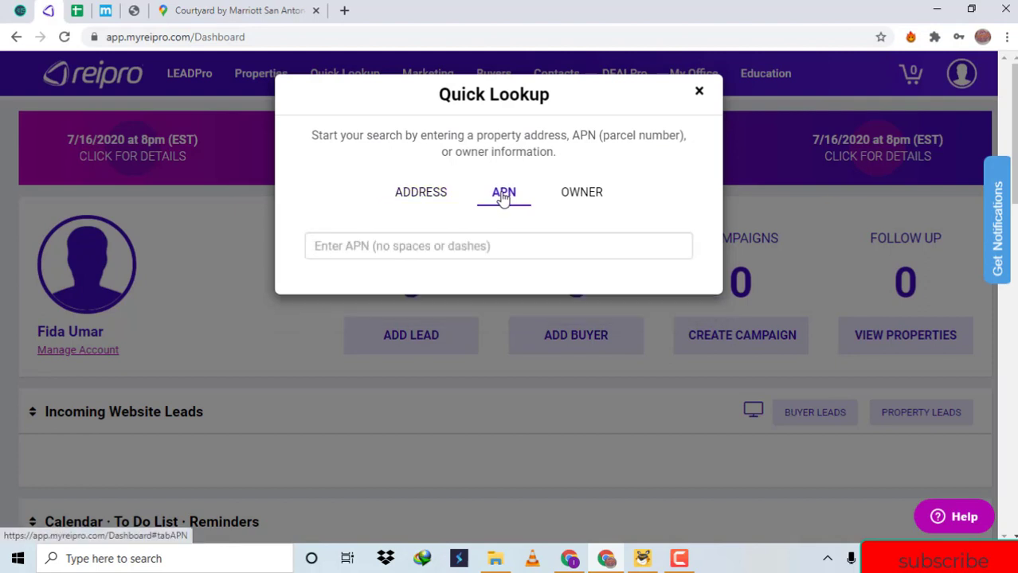
# - Look up the copied APN without its dashes and open the matching San Antonio property
pyautogui.click(505, 242)
pyautogui.hotkey('ctrl', 'v')
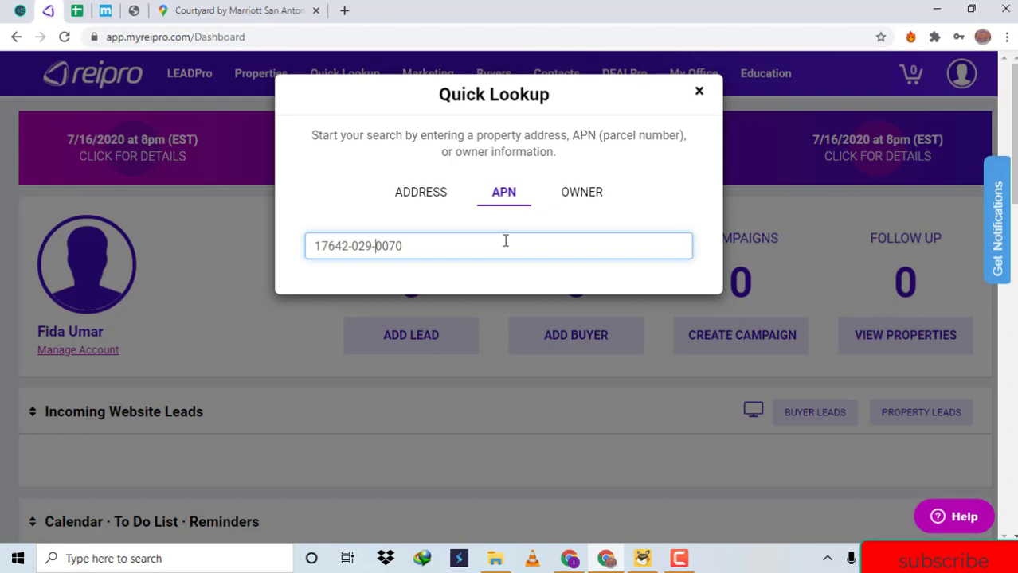
pyautogui.press('BackSpace')
pyautogui.press('Left')
pyautogui.press('BackSpace')
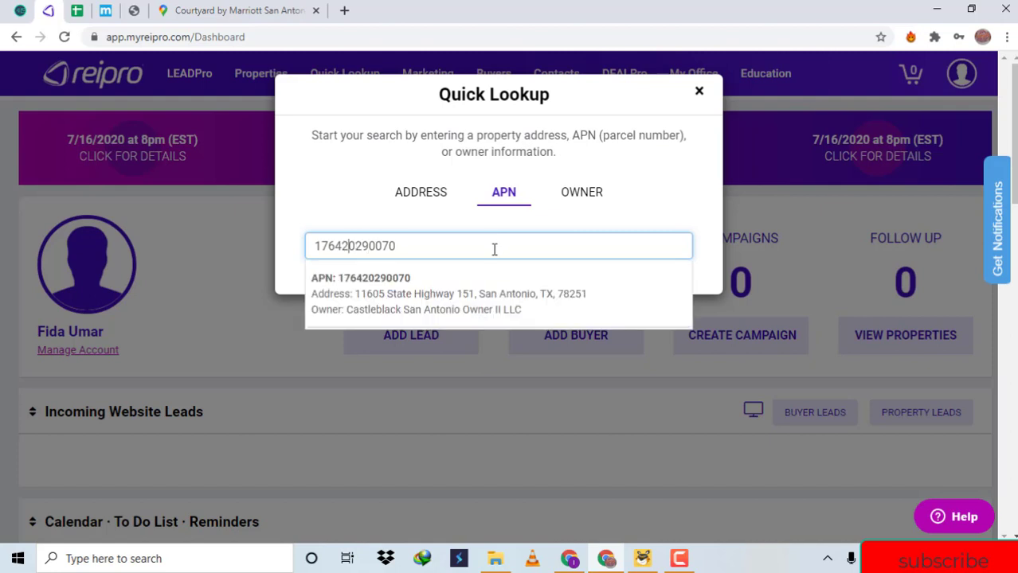
pyautogui.click(494, 249)
pyautogui.click(511, 303)
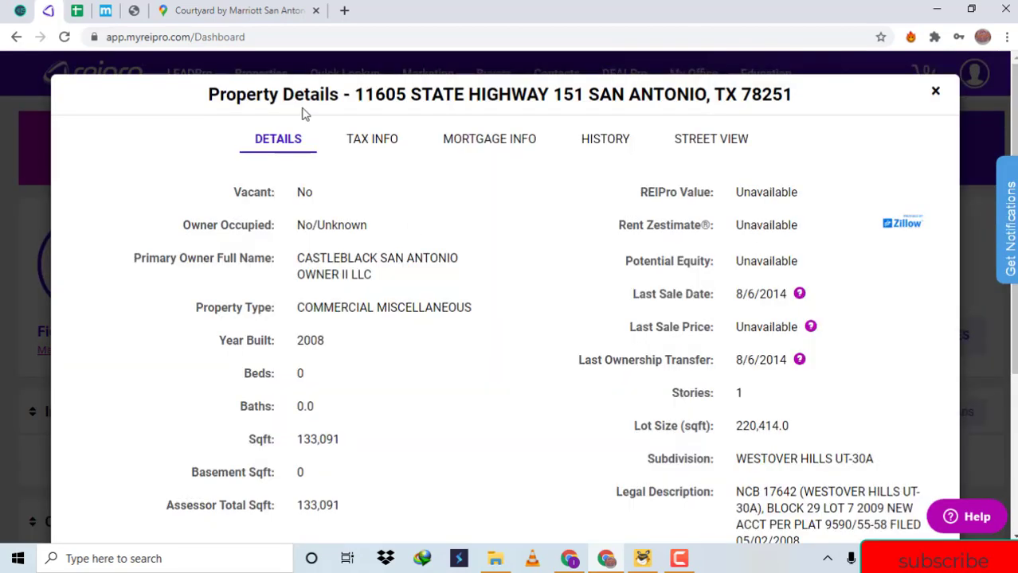
# - Copy the primary owner's full name from the San Antonio property's tax information
pyautogui.click(375, 142)
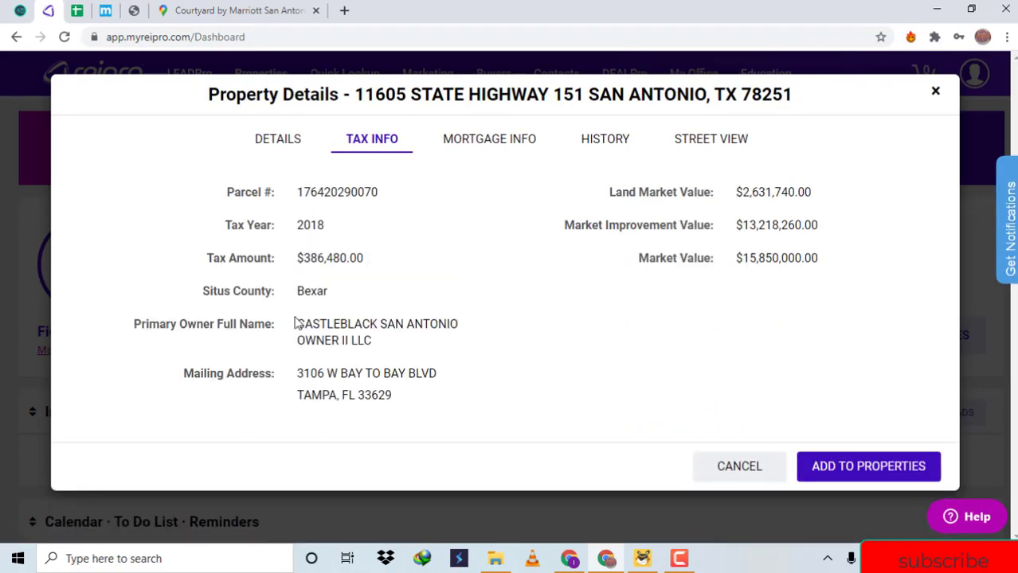
pyautogui.moveTo(295, 323); pyautogui.dragTo(391, 352)
pyautogui.hotkey('ctrl', 'c')
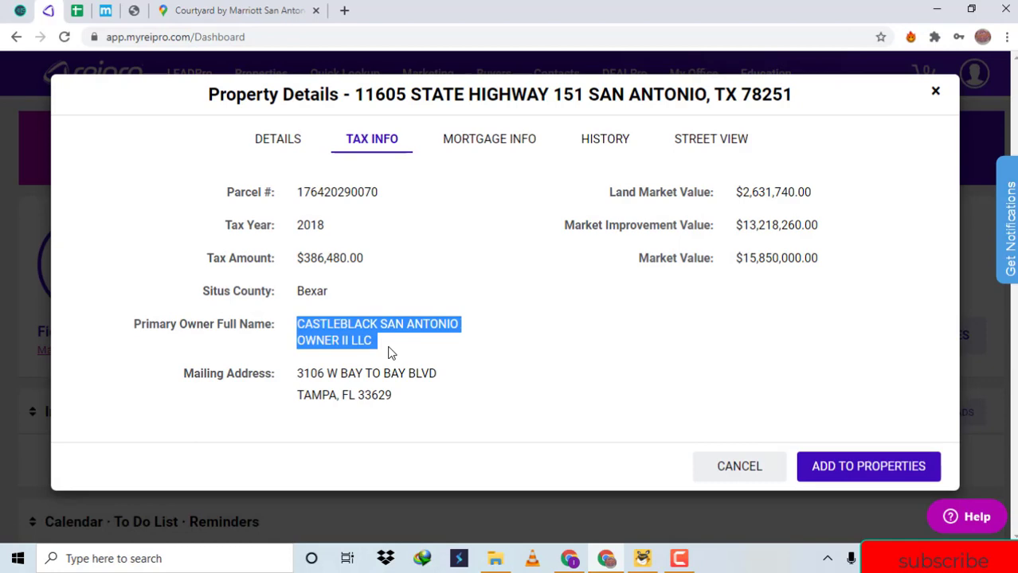
# - Switch to Google Sheets and paste CASTLEBLACK SAN ANTONIO OWNER II LLC into the Owner's Name cell of row 6
pyautogui.click(76, 11)
pyautogui.press('Down')
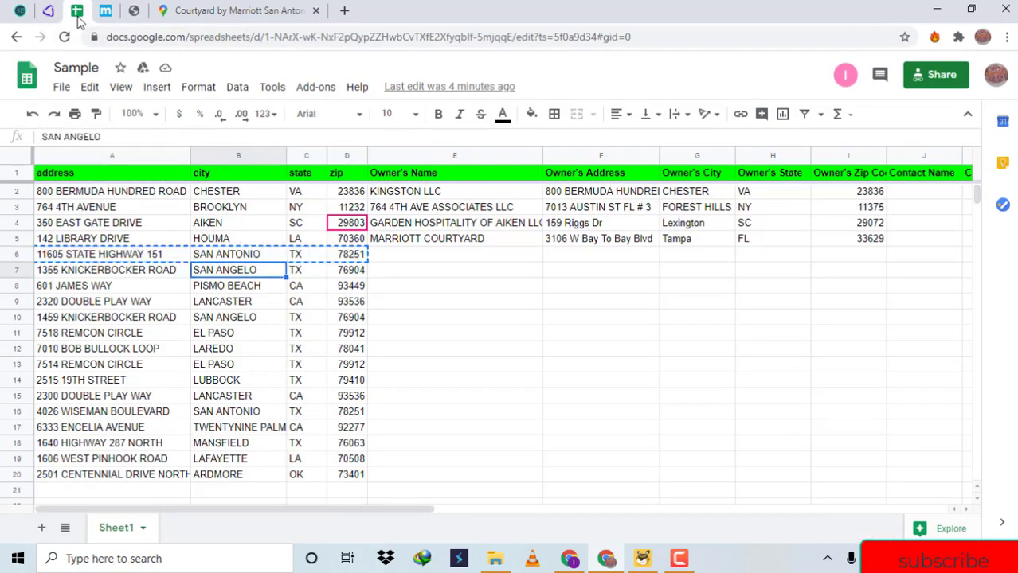
pyautogui.press('Up')
pyautogui.press('Right')
pyautogui.press('Right')
pyautogui.press('Down')
pyautogui.press('Up')
pyautogui.press('Right')
pyautogui.hotkey('ctrl', 'v')
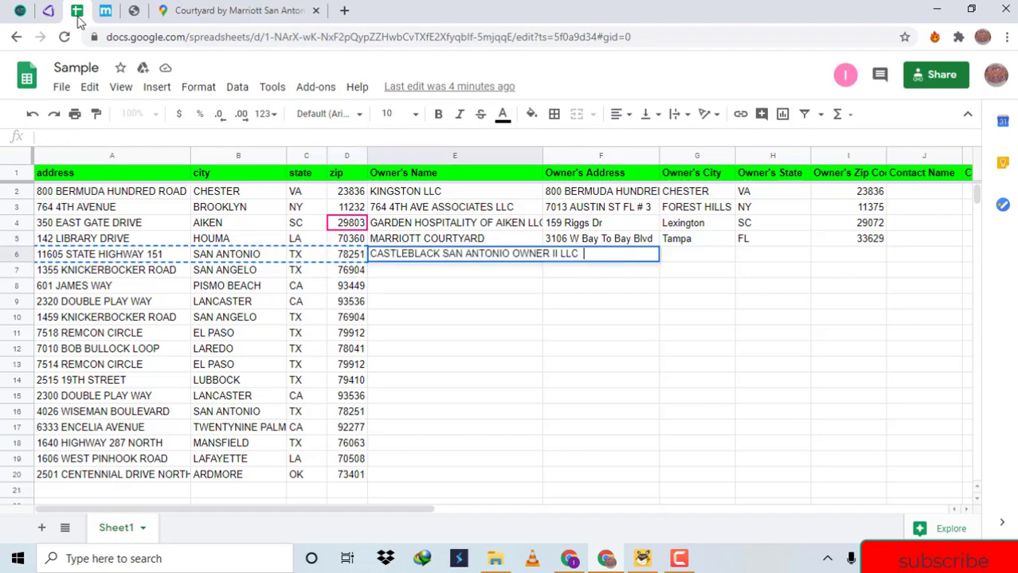
pyautogui.press('Tab')
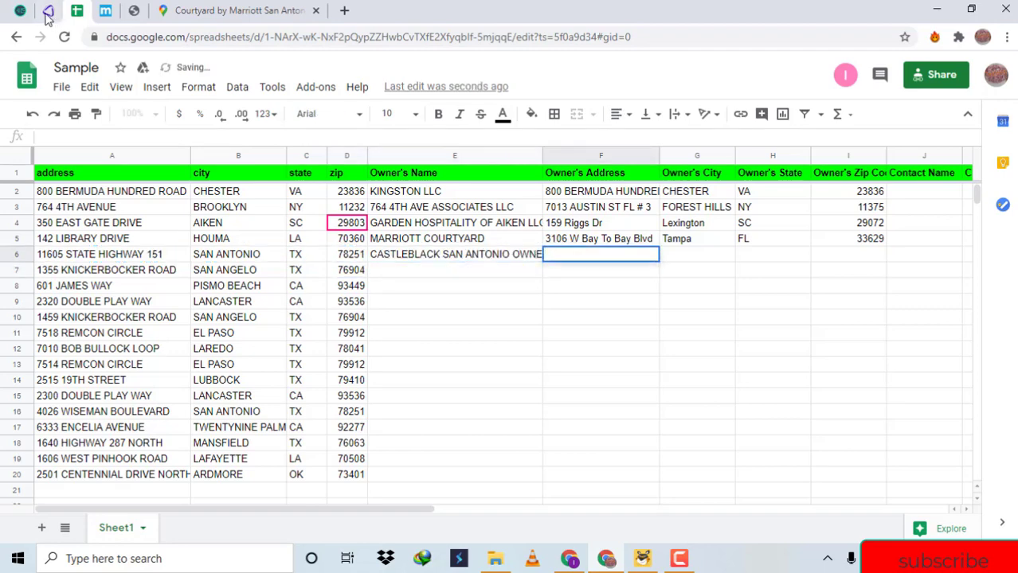
# - Return to REIPro and copy the owner's complete mailing address for the San Antonio property
pyautogui.click(47, 10)
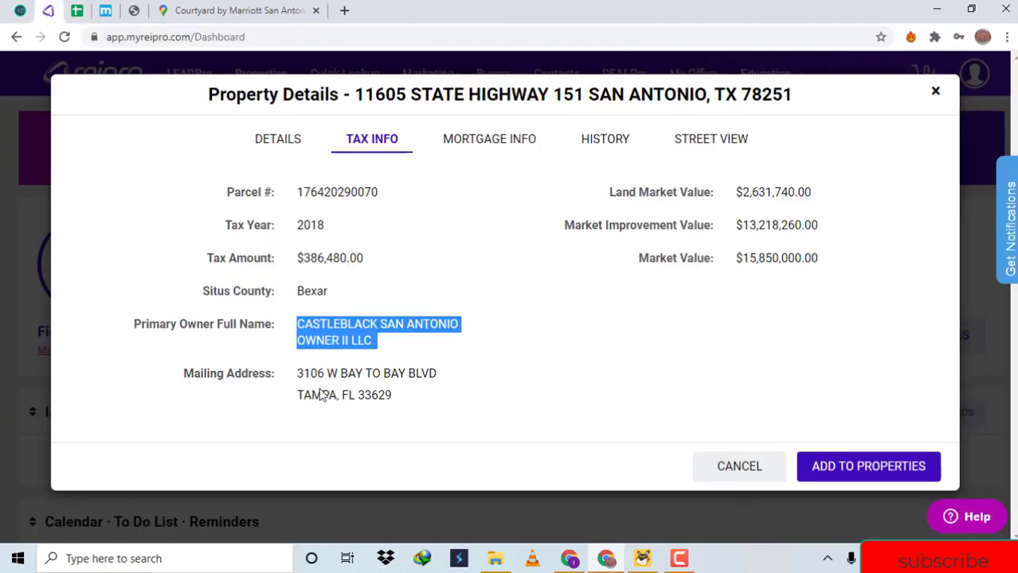
pyautogui.moveTo(297, 371); pyautogui.dragTo(409, 405)
pyautogui.hotkey('ctrl', 'c')
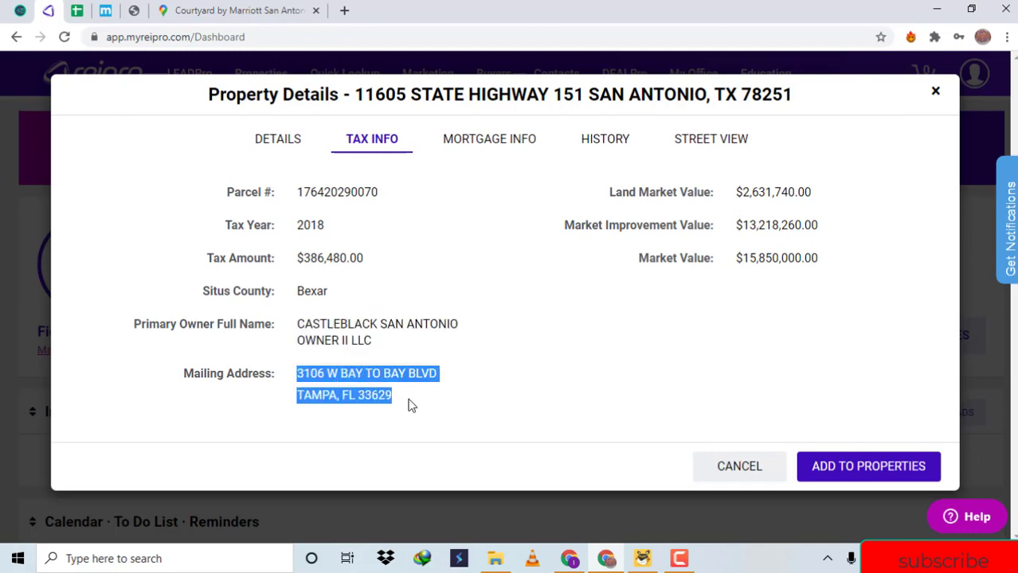
# - Paste the mailing address into row 6's Owner's Address cell in Google Sheets, keeping only the street line
pyautogui.click(77, 11)
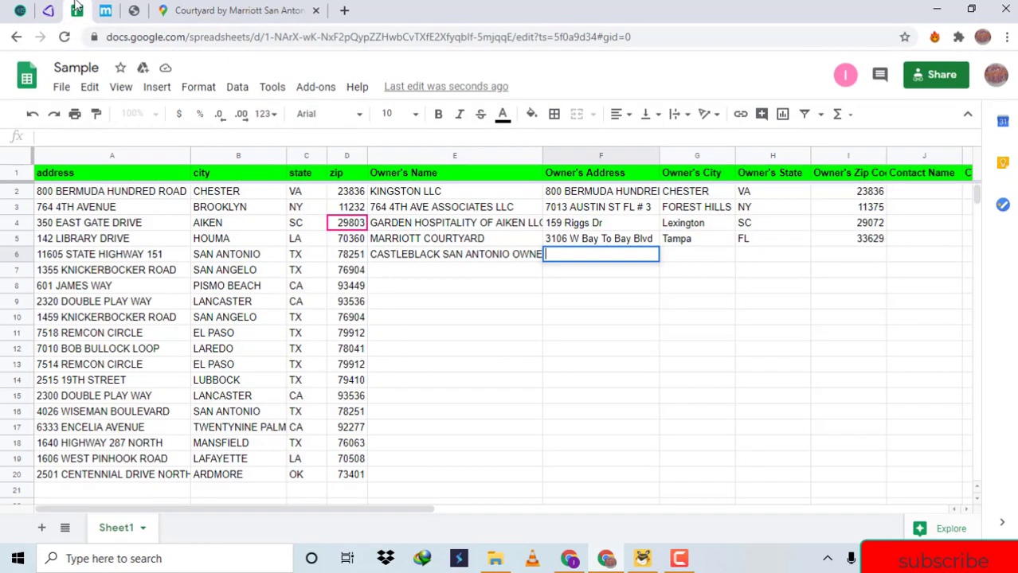
pyautogui.hotkey('ctrl', 'v')
pyautogui.hotkey('shift', 'Home')
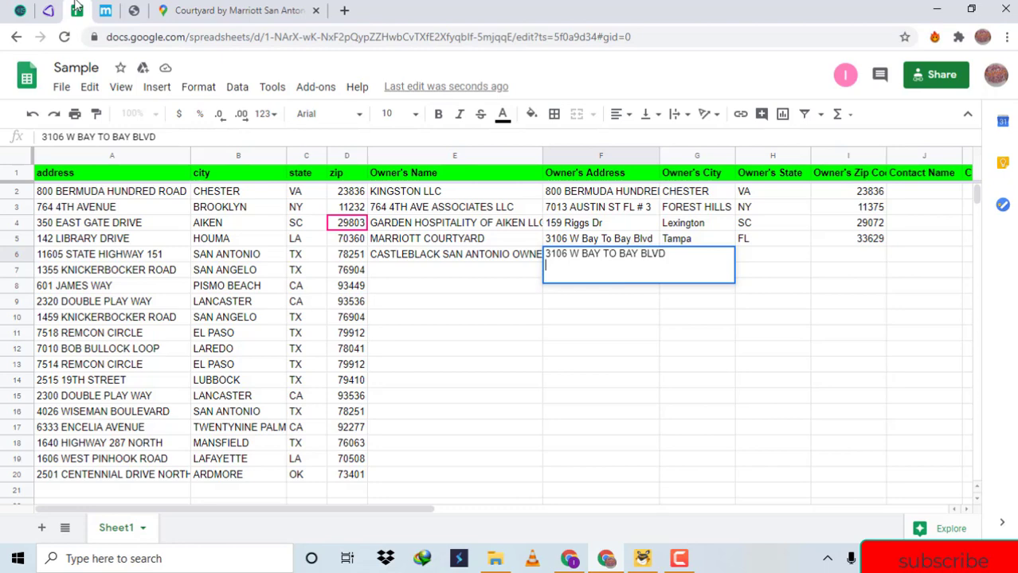
pyautogui.press('BackSpace')
pyautogui.press('Tab')
# - Enter the city line in row 6's Owner's City cell, cutting out the state and zip code so only TAMPA remains
pyautogui.write('TAMPA, FL 33629')
pyautogui.hotkey('ctrl', 'shift', 'Left')
pyautogui.hotkey('ctrl', 'shift', 'Left')
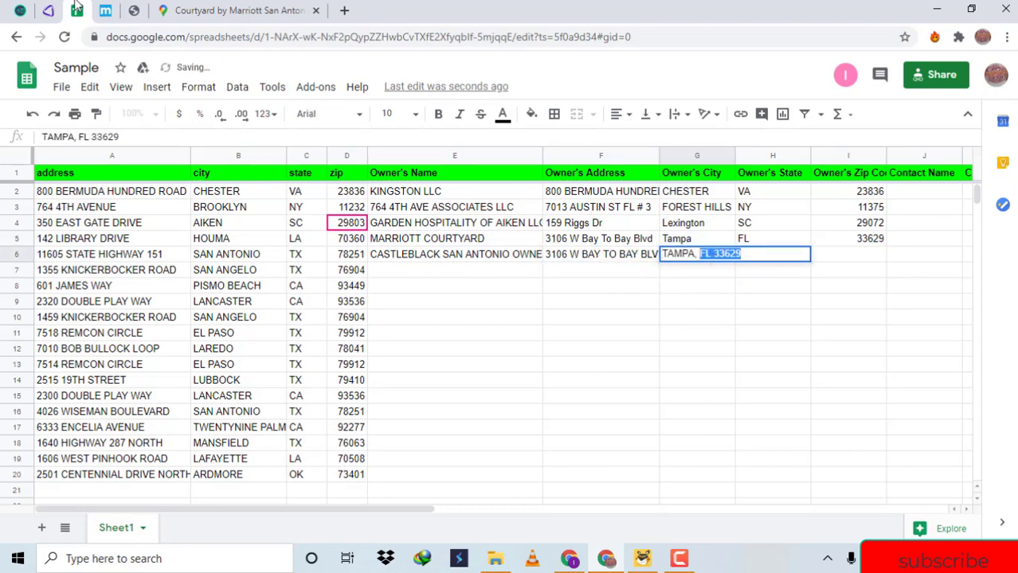
pyautogui.hotkey('ctrl', 'x')
pyautogui.press('BackSpace')
pyautogui.press('BackSpace')
pyautogui.press('Return')
# - Paste the state and zip code into row 6's Owner's State cell and cut out the zip code, leaving only FL
pyautogui.press('Up')
pyautogui.press('Right')
pyautogui.press('Return')
pyautogui.hotkey('ctrl', 'v')
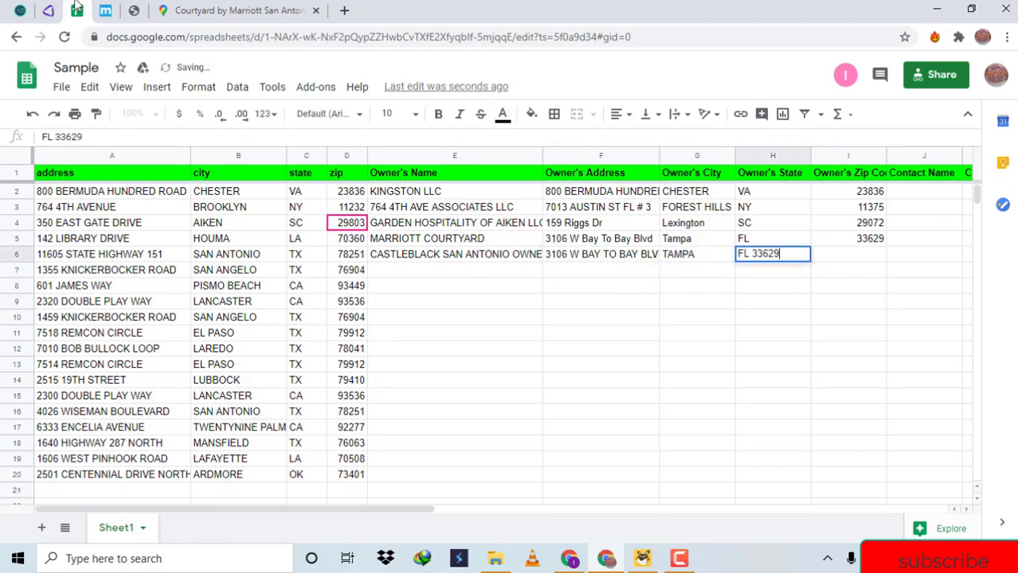
pyautogui.hotkey('ctrl', 'shift', 'Left')
pyautogui.hotkey('ctrl', 'x')
pyautogui.press('BackSpace')
pyautogui.press('Return')
pyautogui.press('Up')
pyautogui.press('Right')
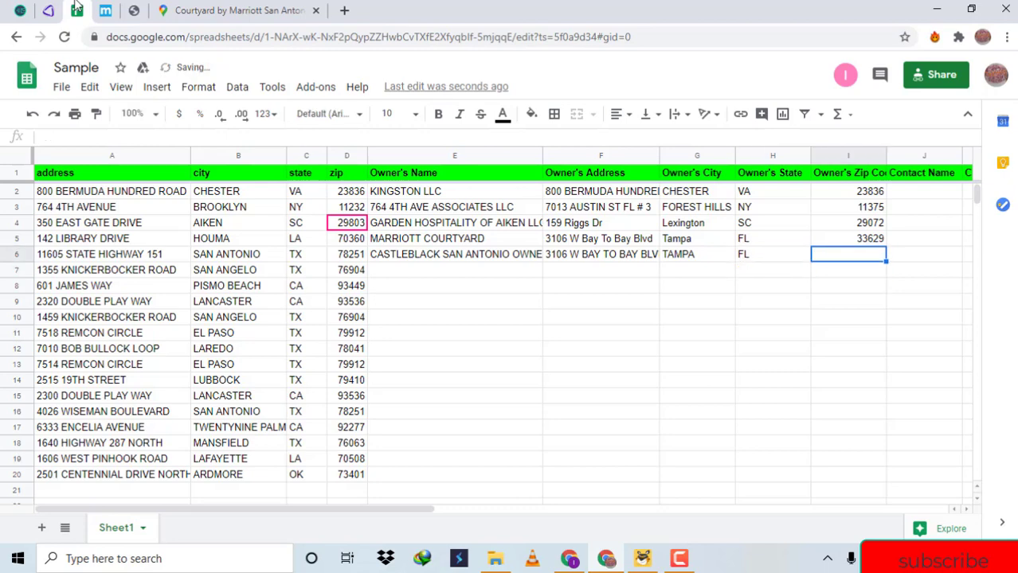
# - Paste the zip code 33629 into row 6's Owner's Zip Code cell
pyautogui.press('Return')
pyautogui.hotkey('ctrl', 'v')
pyautogui.press('Return')
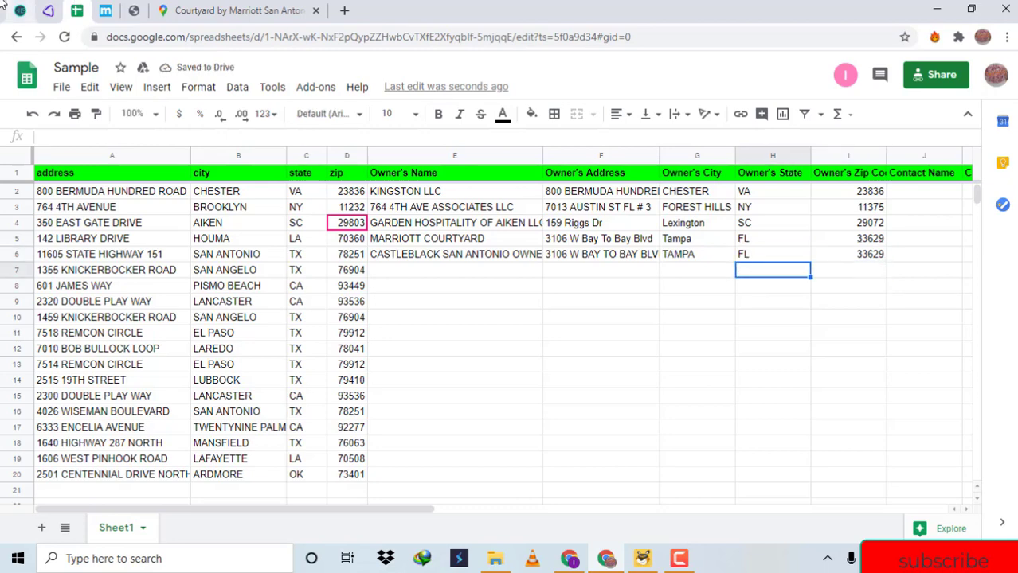
# - Switch to AgentPro247, open the San Antonio parcel's details and copy the owner text "DBA COURTYARD MARRIOTT 180 ROOMS"
pyautogui.click(133, 12)
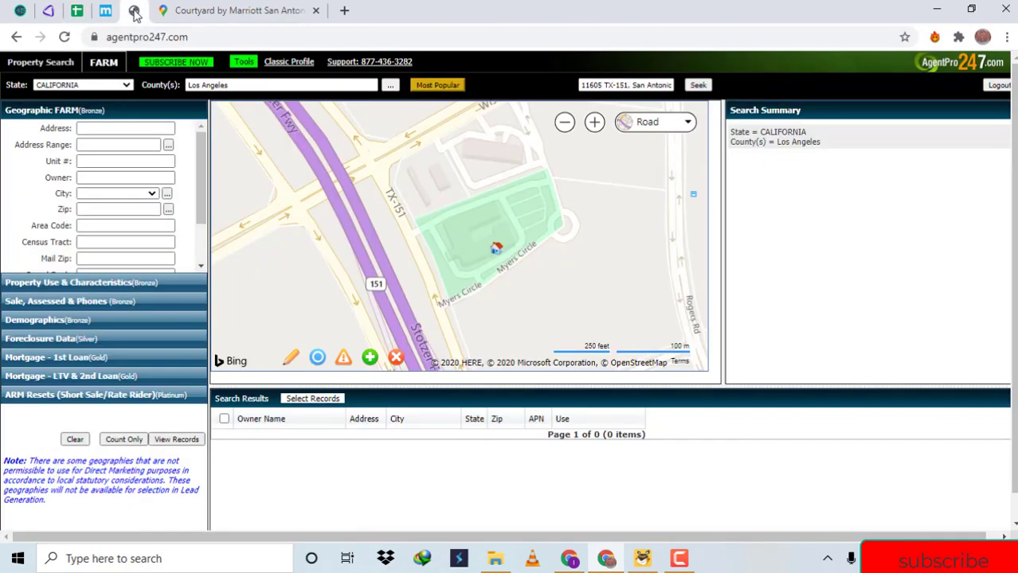
pyautogui.click(494, 247)
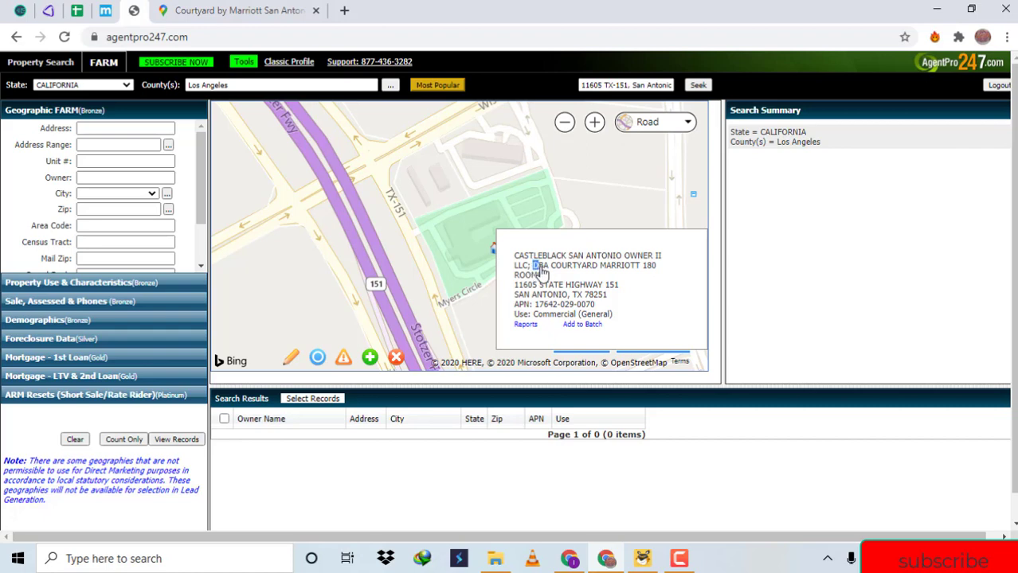
pyautogui.moveTo(533, 267); pyautogui.dragTo(544, 279)
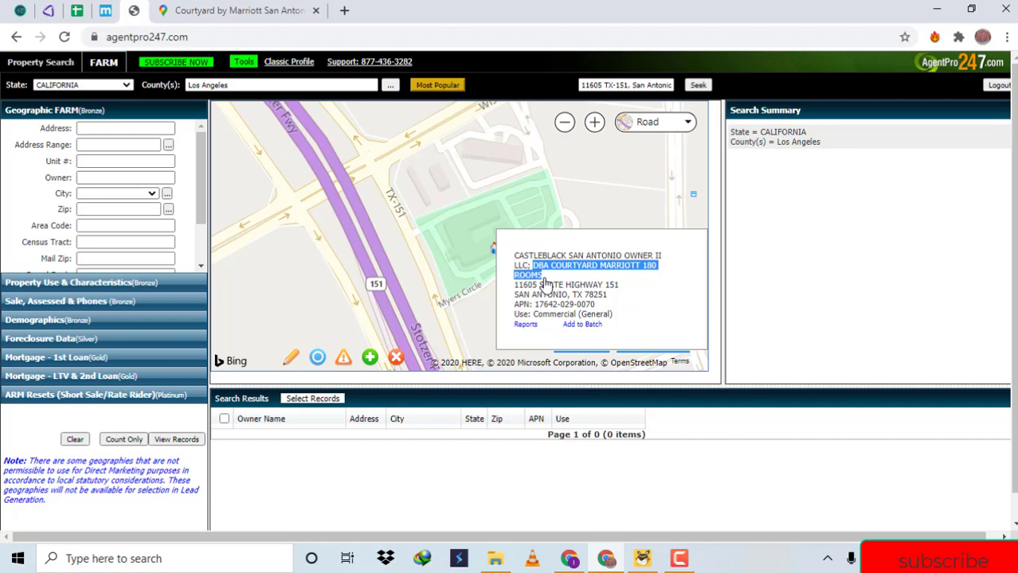
# - Append "; DBA COURTYARD MARRIOTT 180 ROOMS" to the owner's name in row 6 of Google Sheets
pyautogui.click(47, 10)
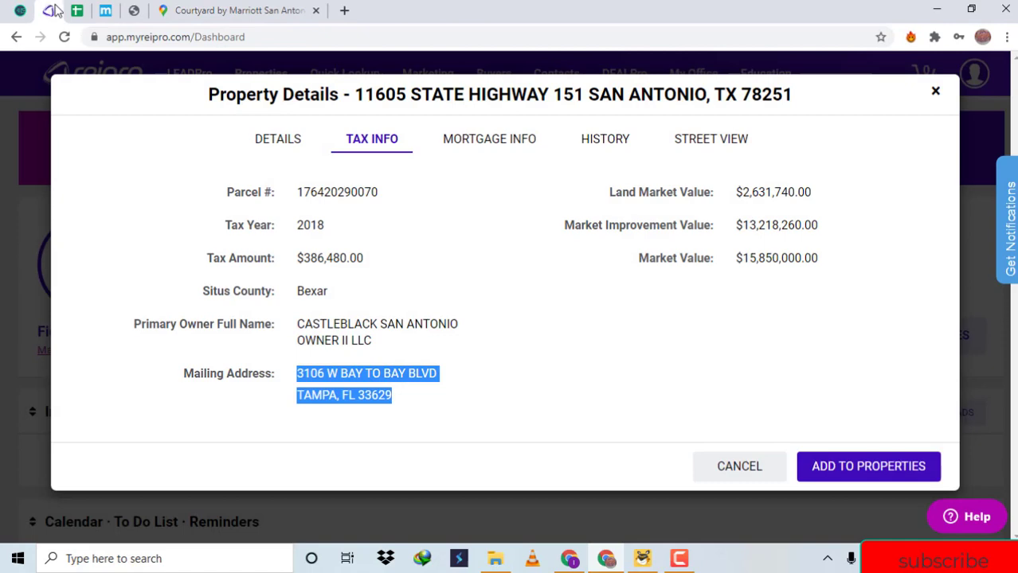
pyautogui.click(75, 10)
pyautogui.press('Left')
pyautogui.press('Left')
pyautogui.press('Up')
pyautogui.press('Left')
pyautogui.press('Return')
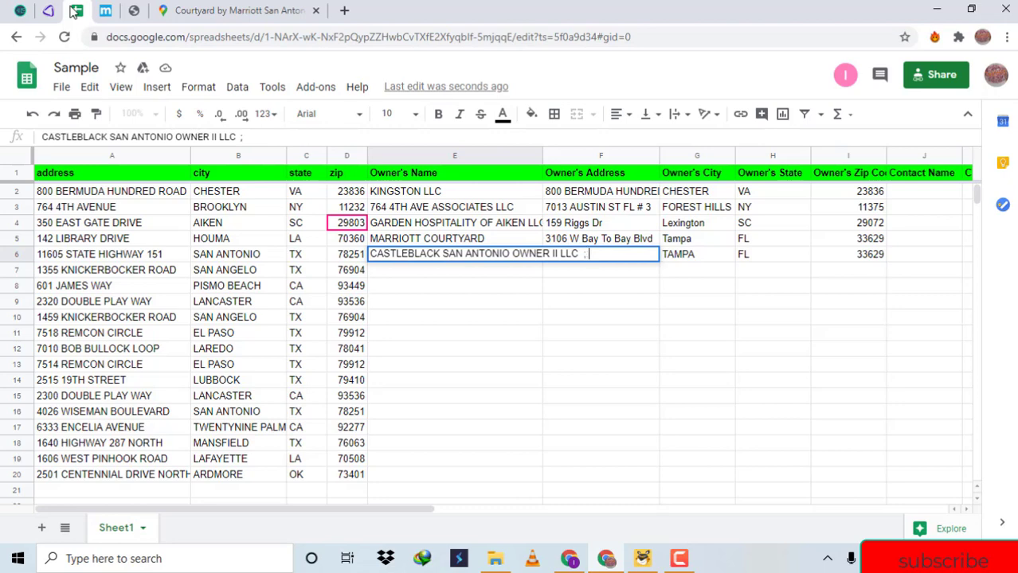
pyautogui.write(';')
pyautogui.hotkey('ctrl', 'v')
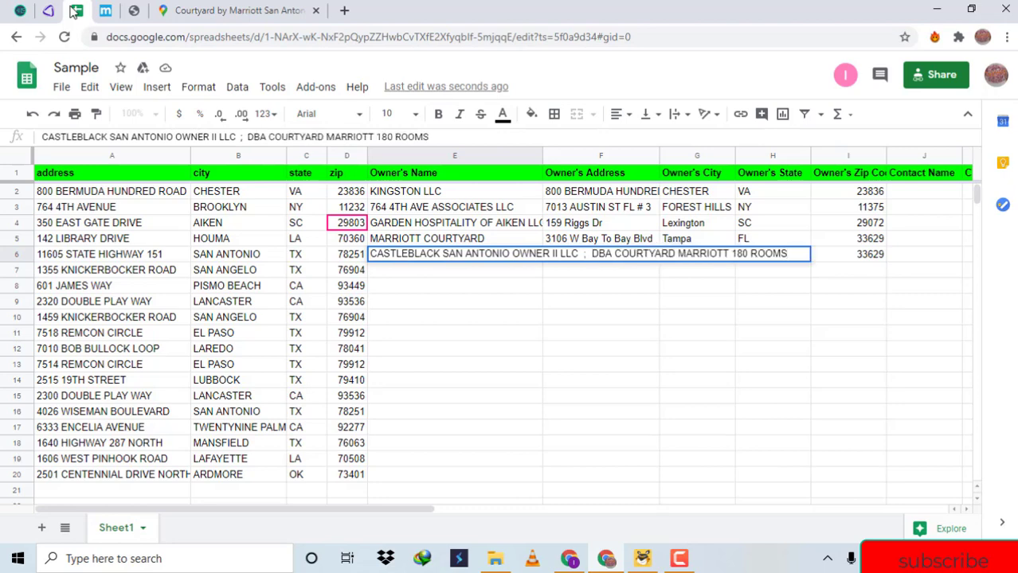
pyautogui.press('Return')
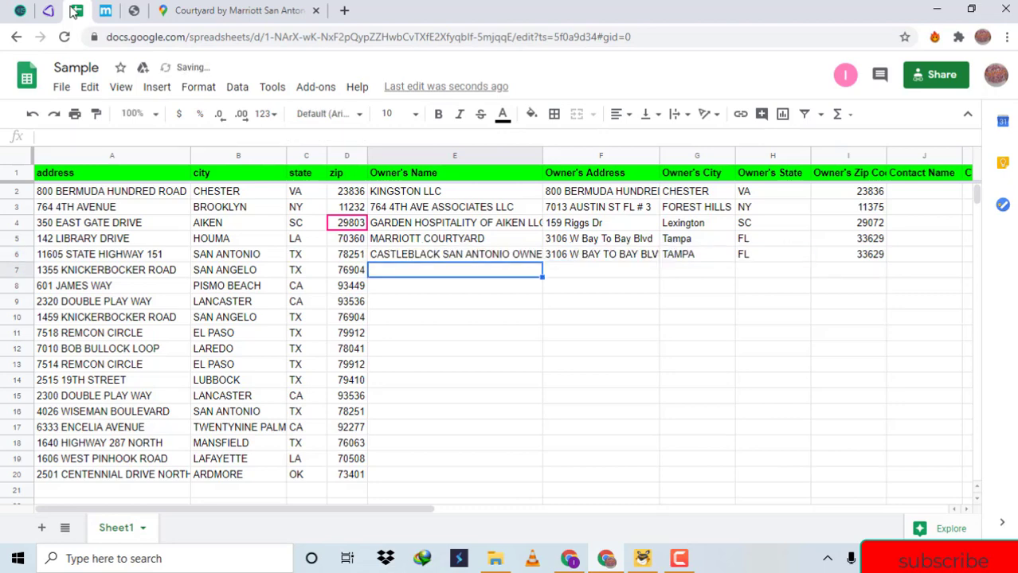
# - Copy row 7's full property address from address to zip and search for it in Google Maps
pyautogui.press('Left')
pyautogui.press('Left')
pyautogui.press('Left')
pyautogui.press('Left')
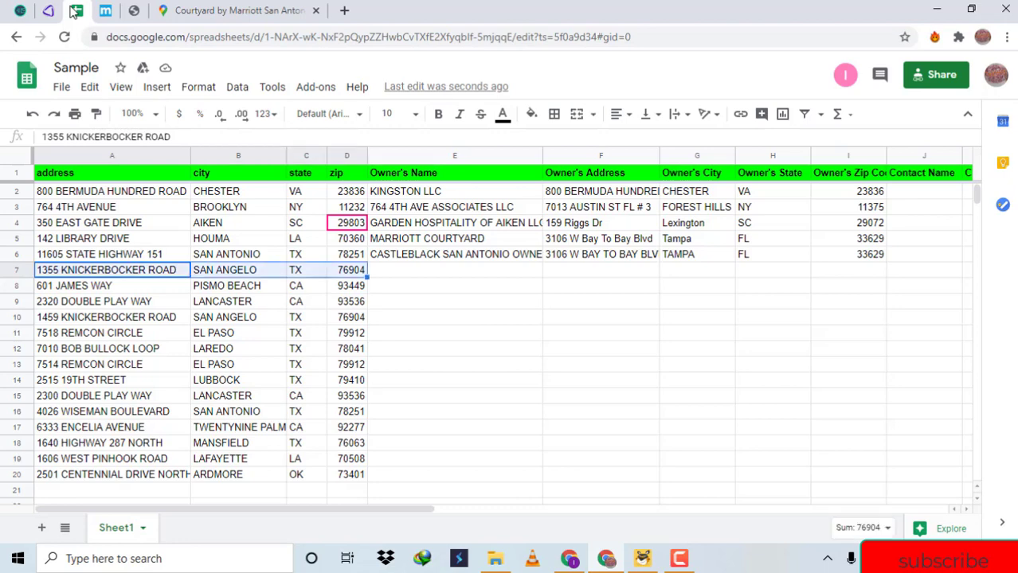
pyautogui.click(205, 7)
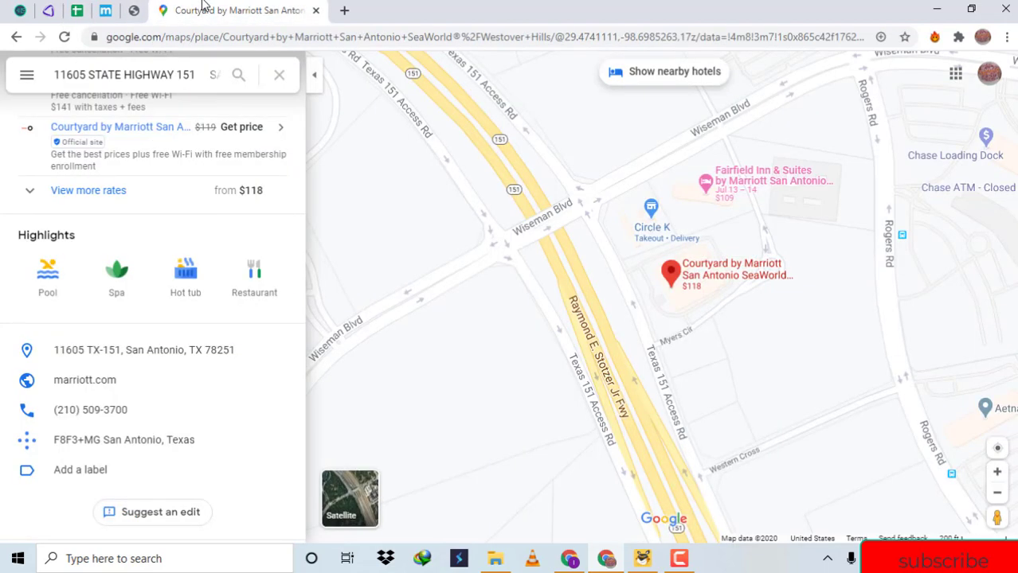
pyautogui.click(165, 72)
pyautogui.hotkey('ctrl', 'v')
pyautogui.press('Return')
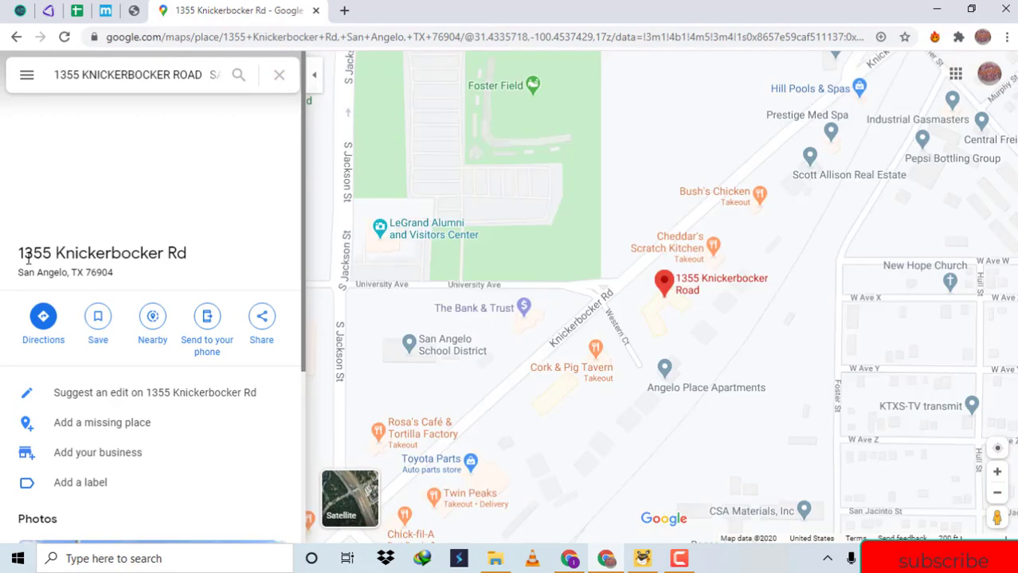
# - Copy the San Angelo property's formatted address from Google Maps and seek it in AgentPro247
pyautogui.moveTo(33, 253); pyautogui.dragTo(120, 276)
pyautogui.hotkey('ctrl', 'c')
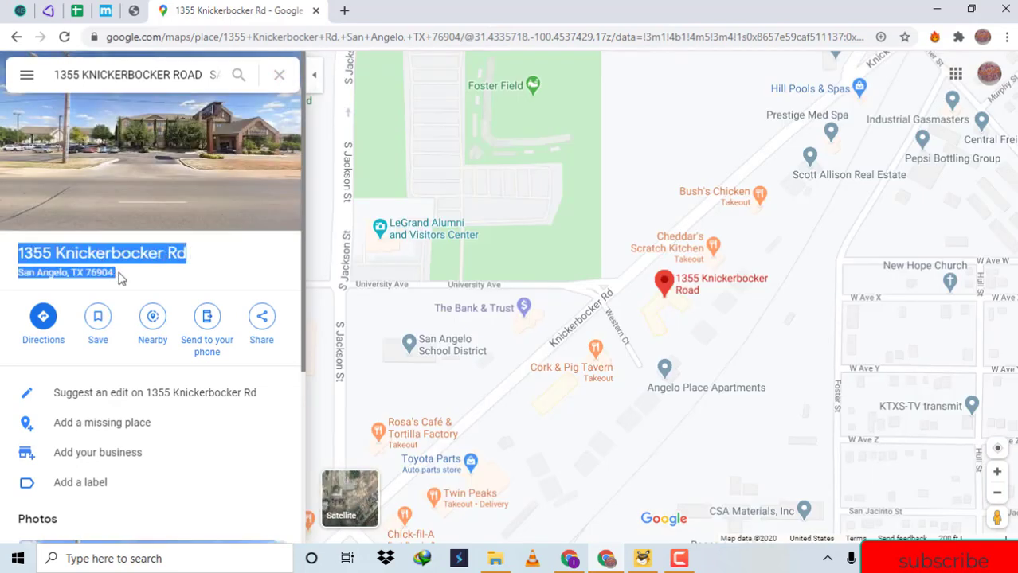
pyautogui.click(134, 10)
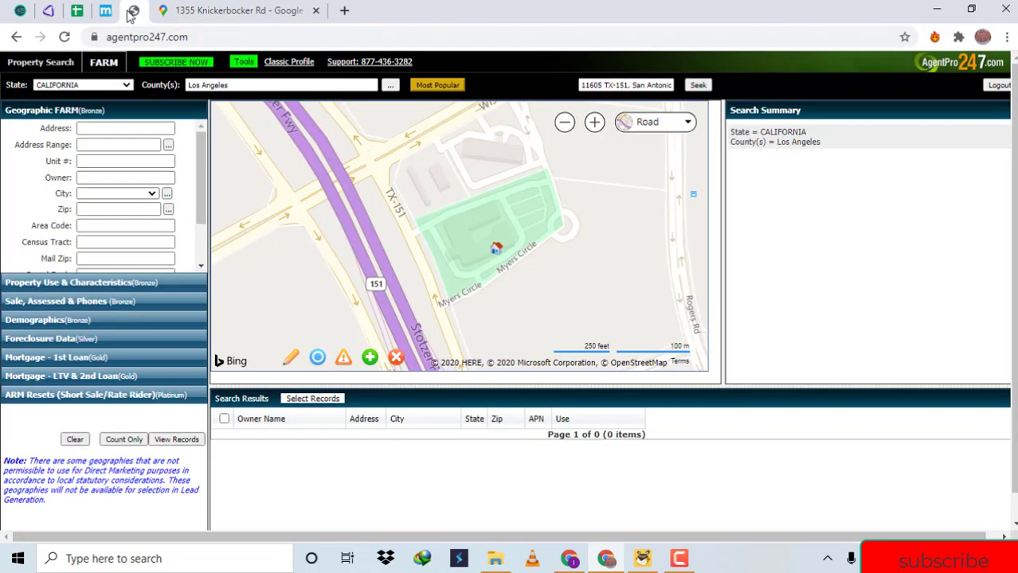
pyautogui.moveTo(585, 85); pyautogui.dragTo(673, 85)
pyautogui.hotkey('ctrl', 'v')
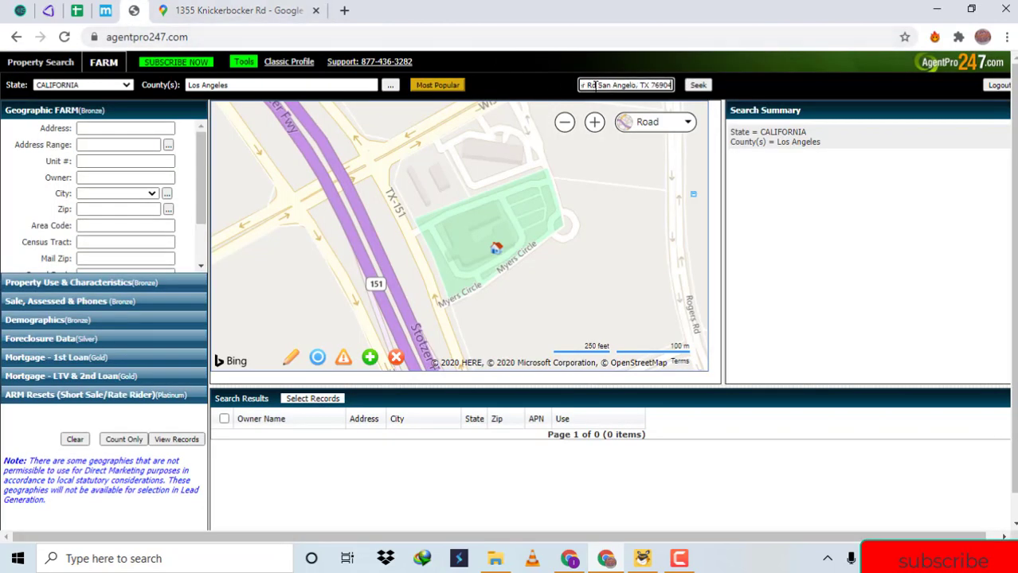
pyautogui.click(698, 85)
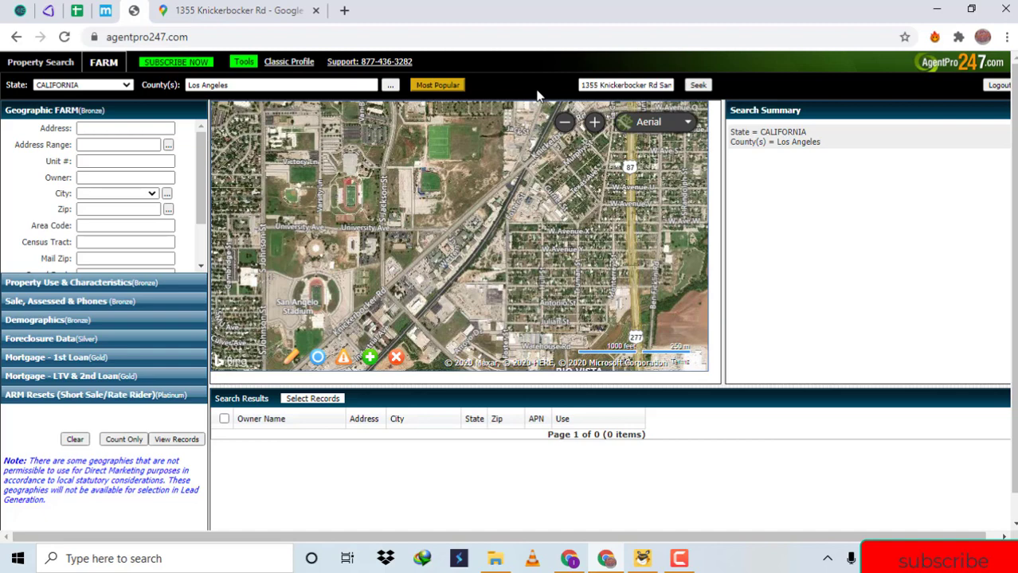
# - Set the AgentPro247 map to Road view and compare it with Google Maps to locate the San Angelo property
pyautogui.click(650, 126)
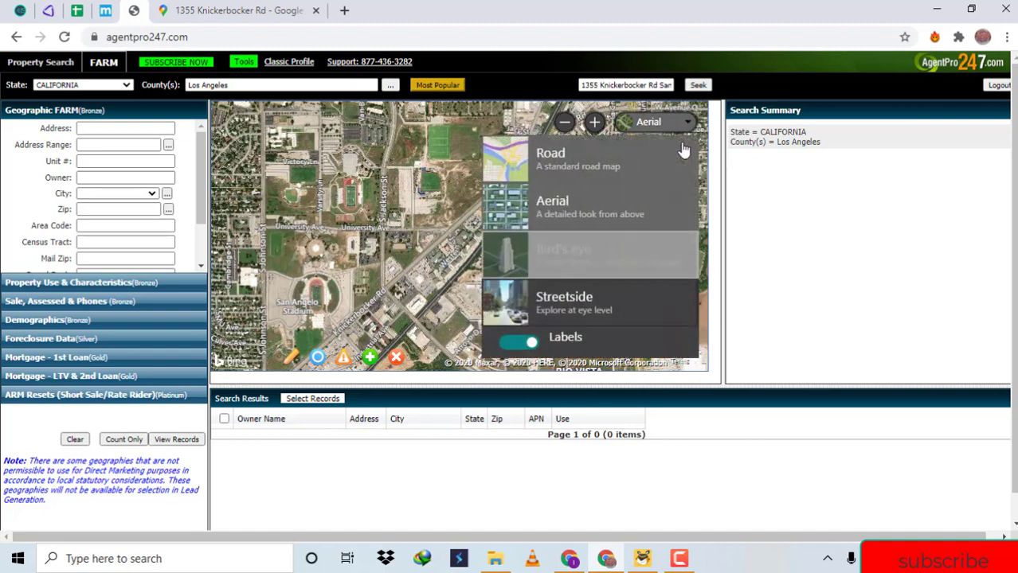
pyautogui.click(638, 153)
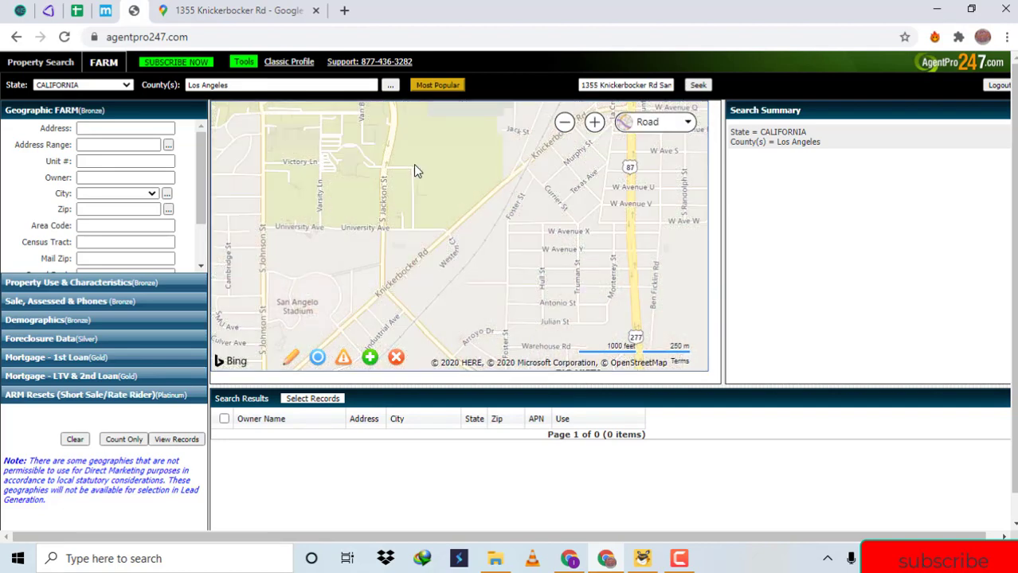
pyautogui.click(309, 7)
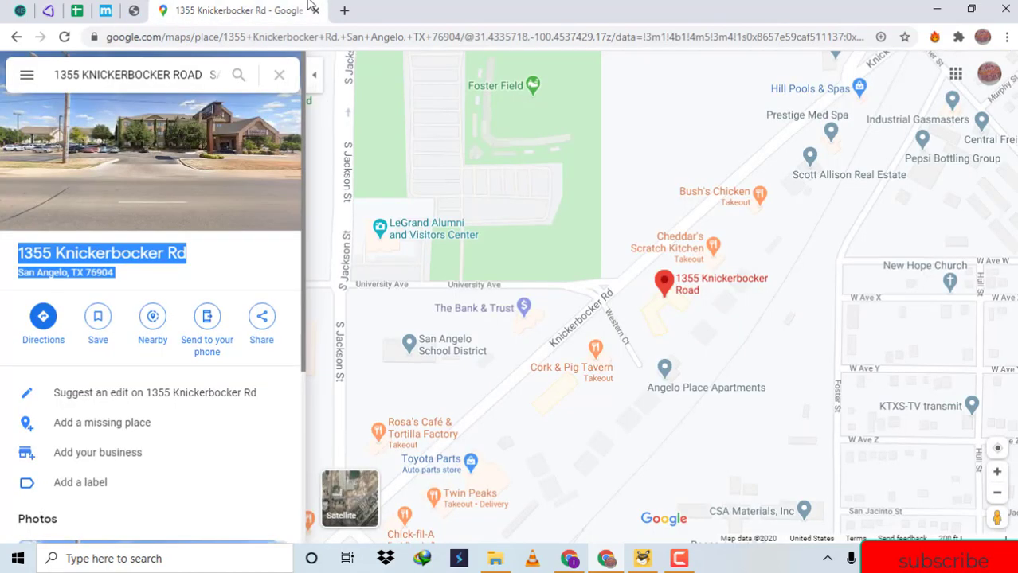
pyautogui.click(137, 11)
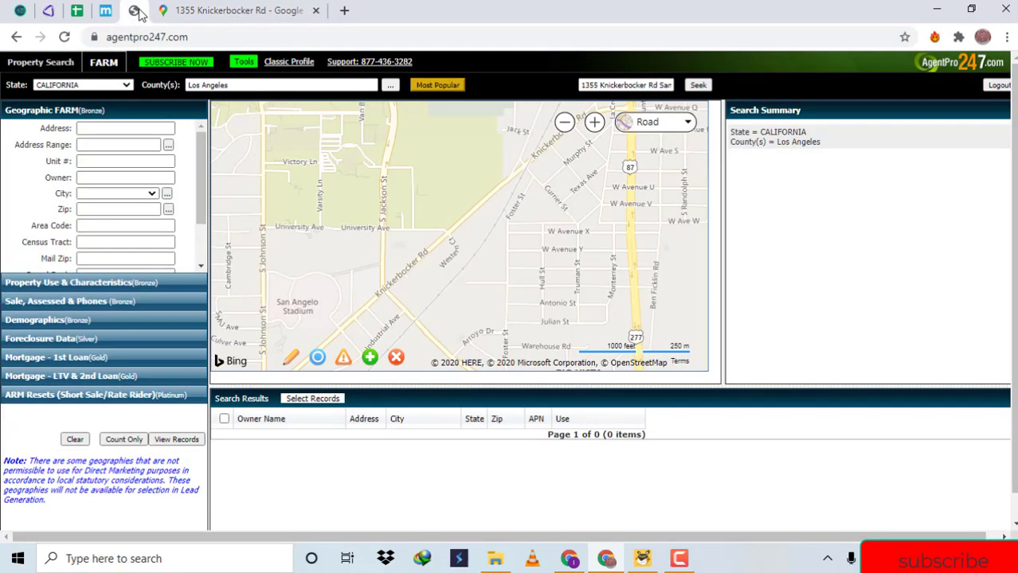
pyautogui.click(195, 8)
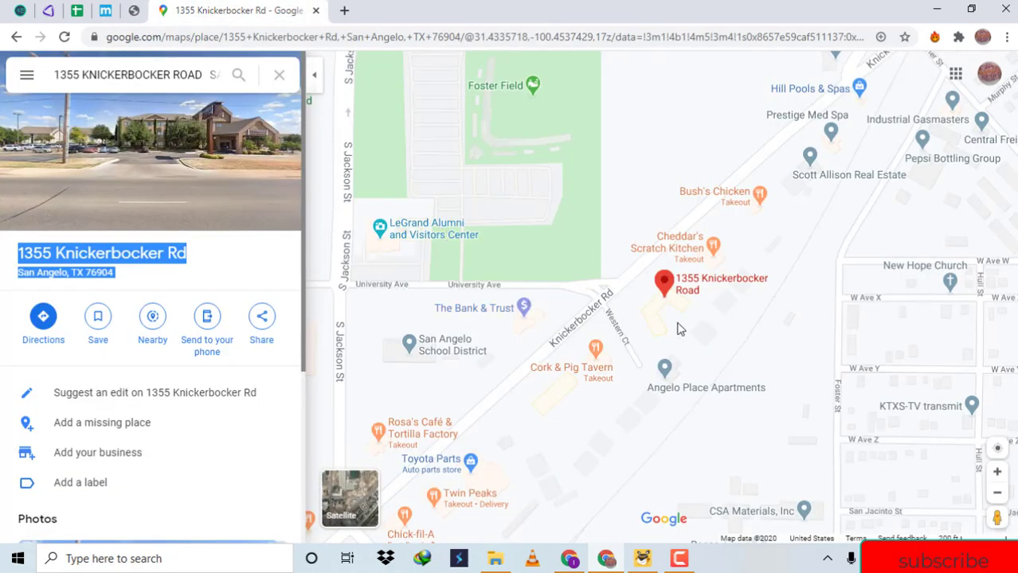
pyautogui.click(997, 494)
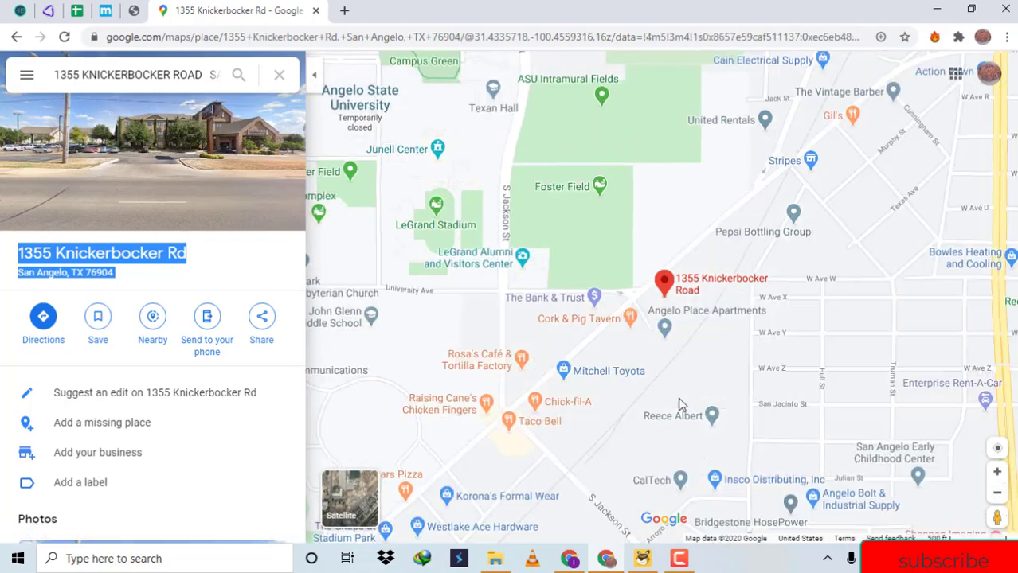
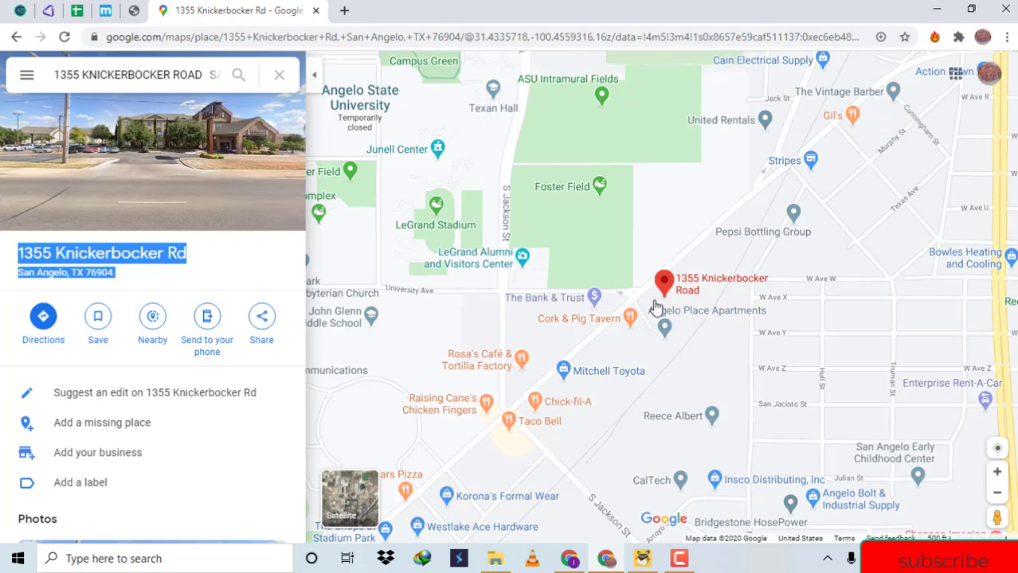
pyautogui.moveTo(648, 308)
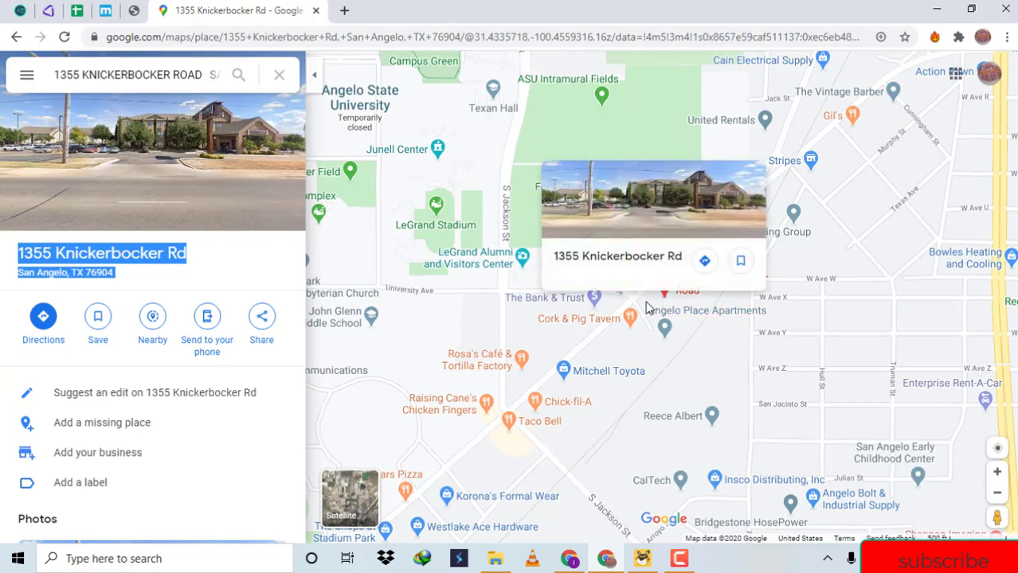
pyautogui.click(137, 11)
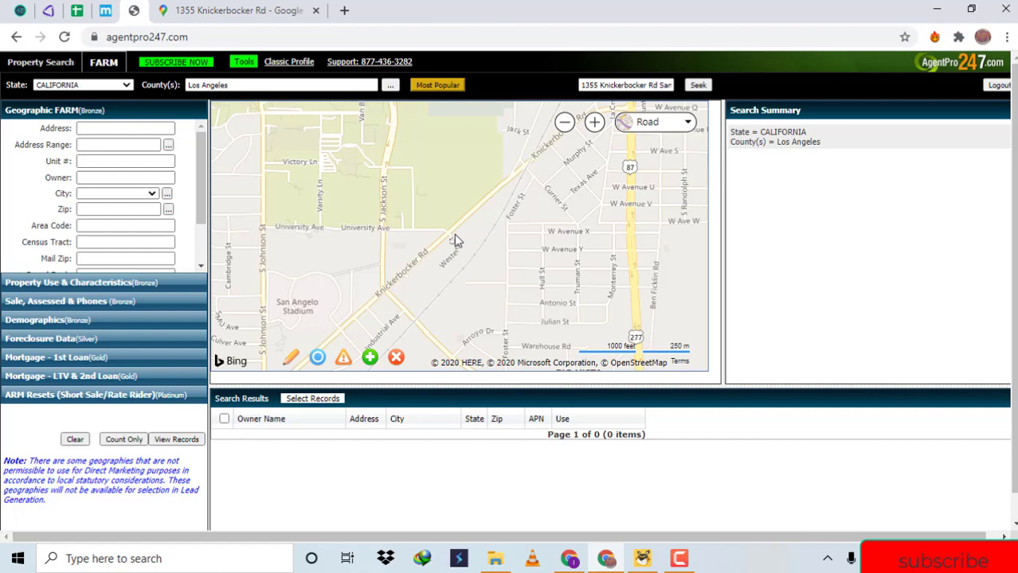
pyautogui.scroll(2, 456, 239)
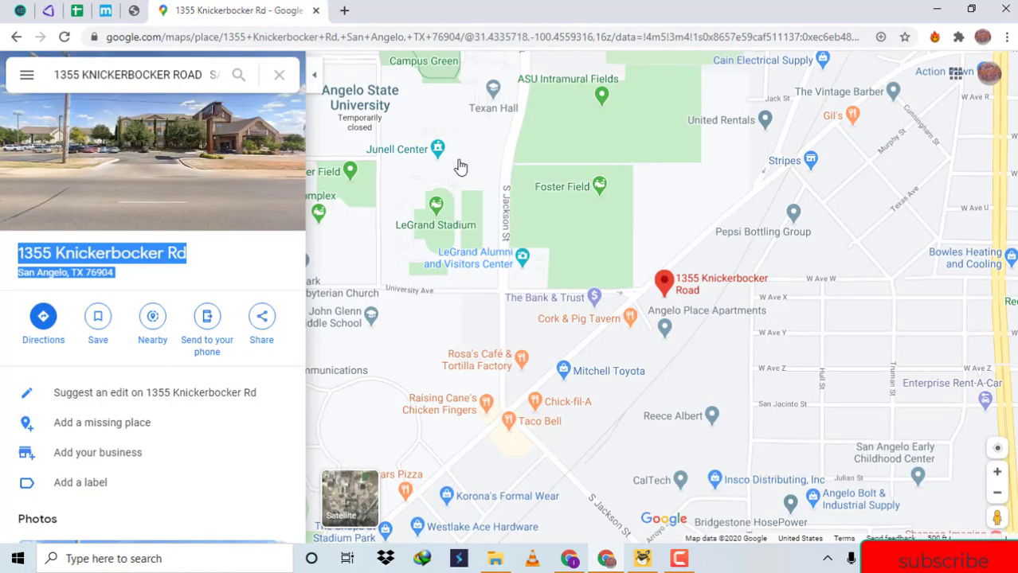
# - Zoom in on the San Angelo building in Google Maps and select the matching parcel in AgentPro247
pyautogui.click(256, 8)
pyautogui.click(998, 473)
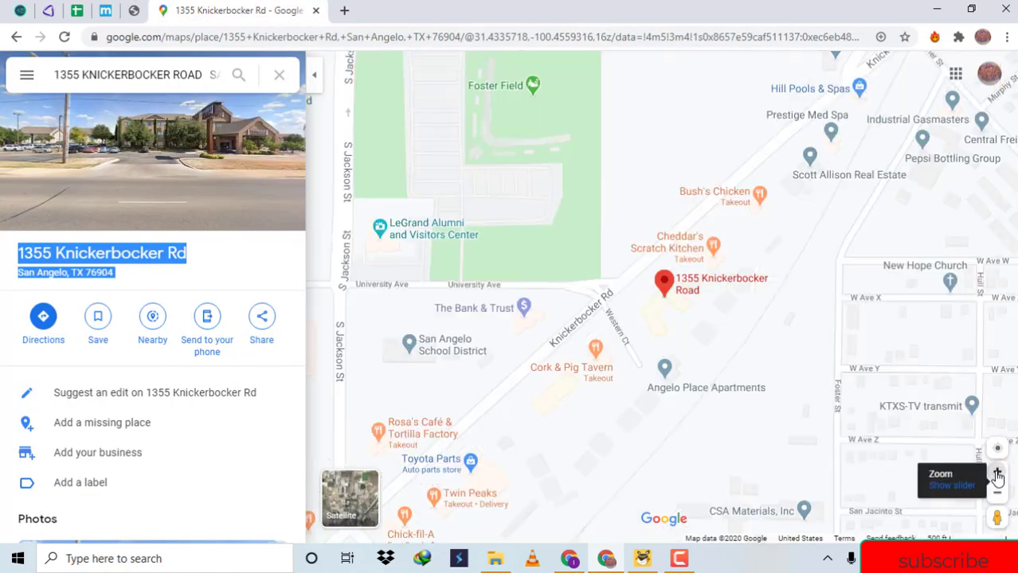
pyautogui.click(997, 475)
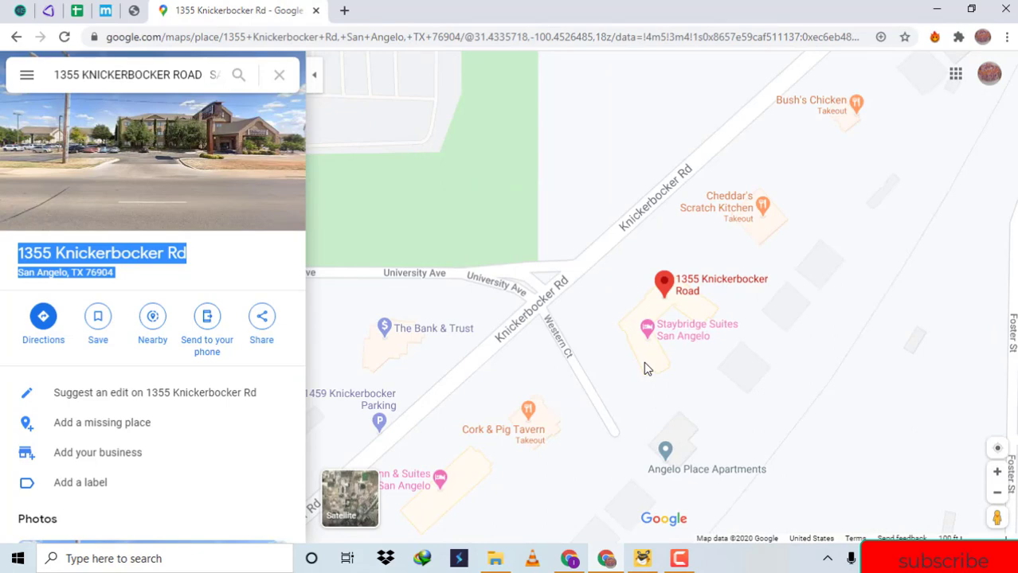
pyautogui.click(145, 9)
pyautogui.click(460, 263)
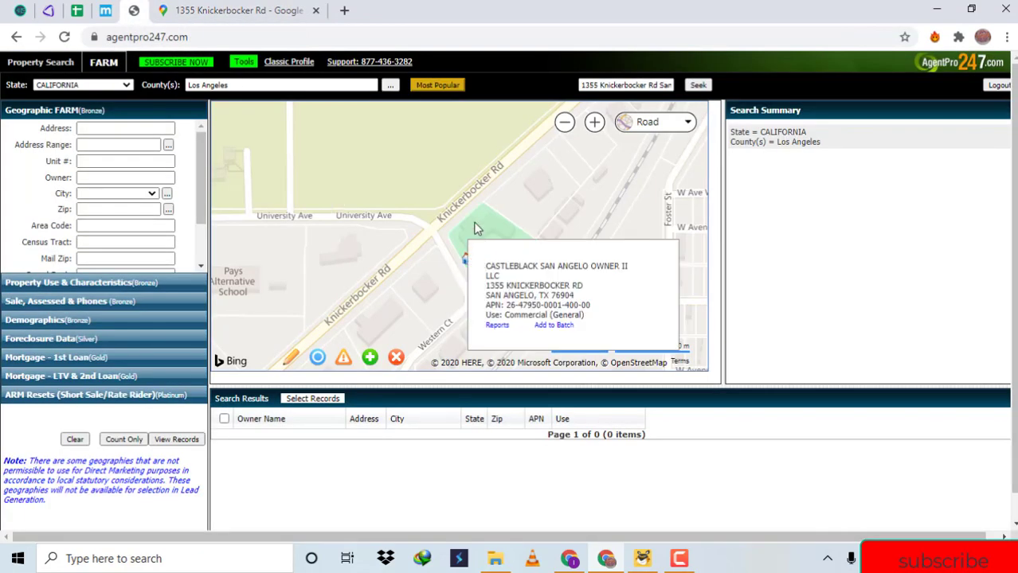
# - Recheck the building's location in Google Maps and copy the property address from the AgentPro247 parcel details
pyautogui.click(294, 11)
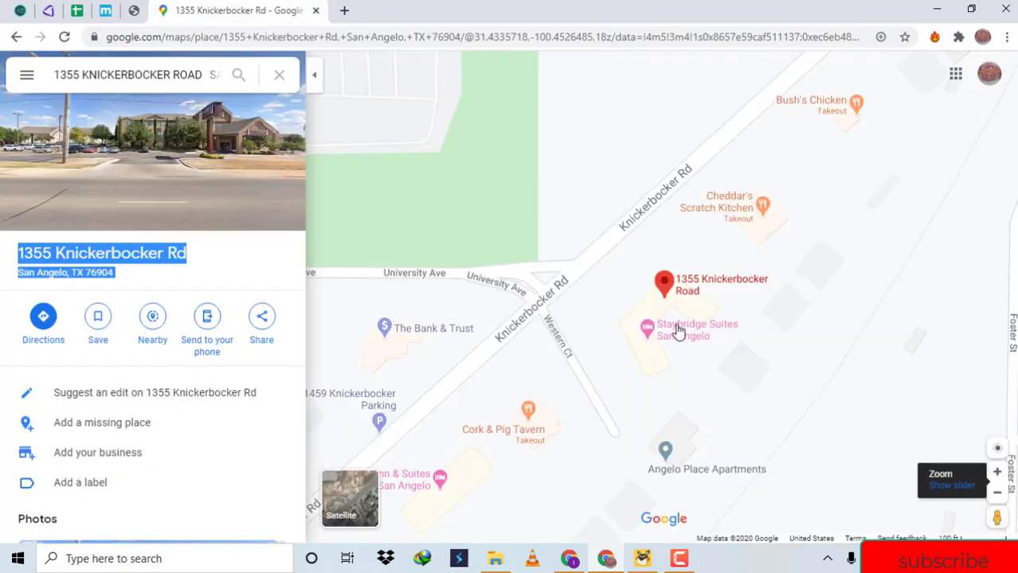
pyautogui.hotkey('ctrl', 'shift', 'Tab')
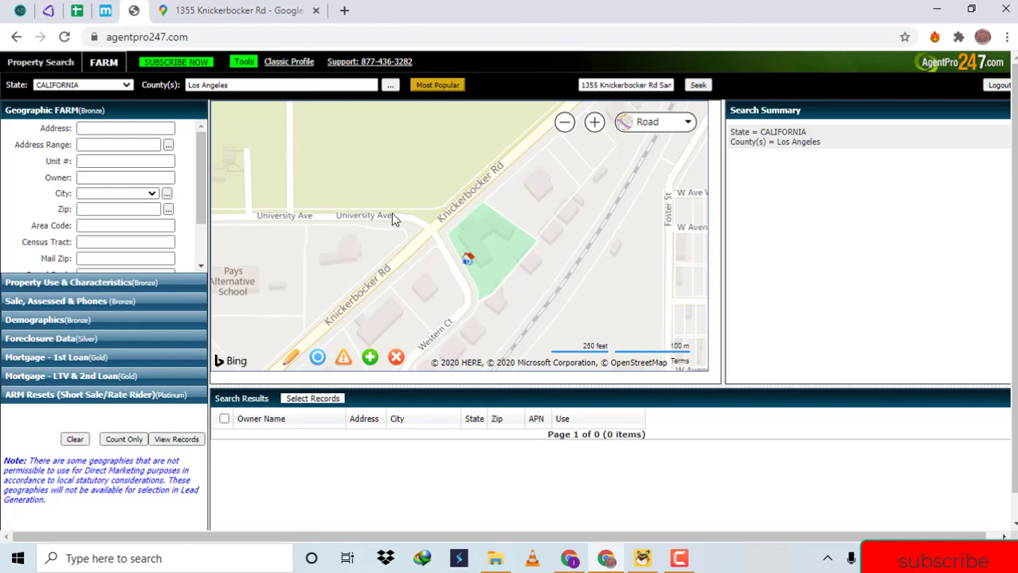
pyautogui.moveTo(467, 257)
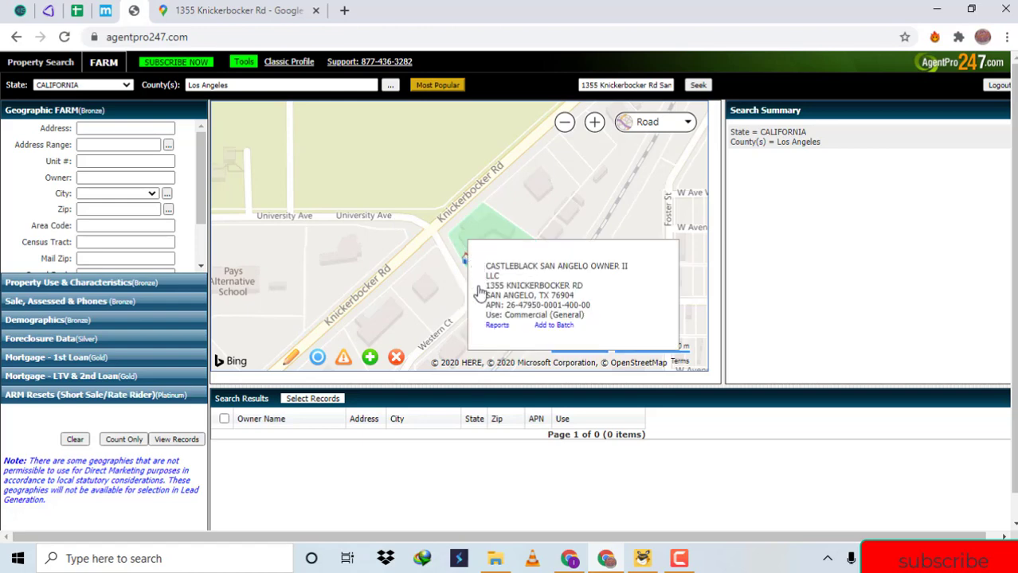
pyautogui.moveTo(480, 287); pyautogui.dragTo(584, 304)
pyautogui.hotkey('ctrl', 'c')
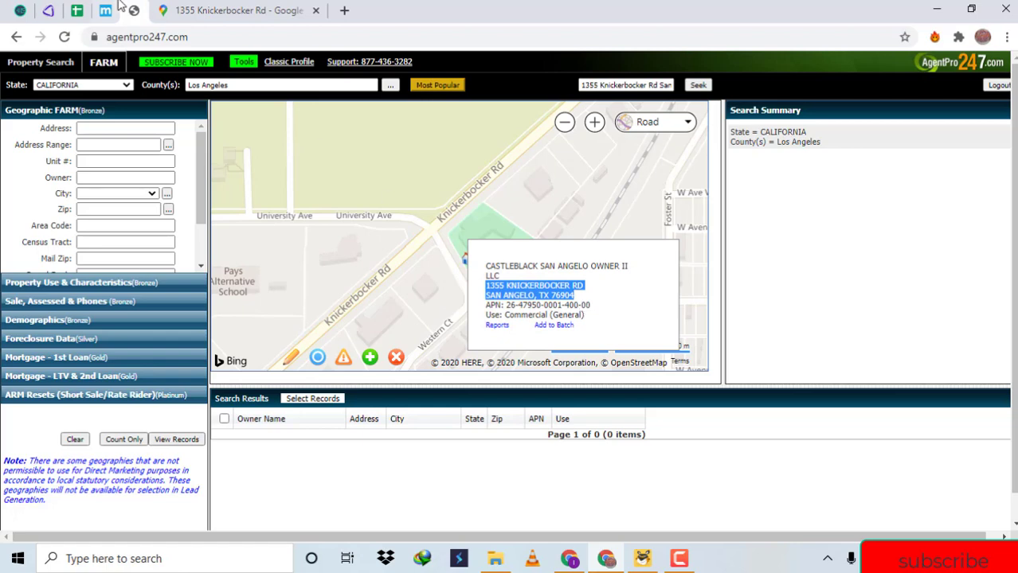
# - Switch to REIPro, close the previous property's details and look up the San Angelo property by its copied address, adding a comma after the street
pyautogui.click(48, 10)
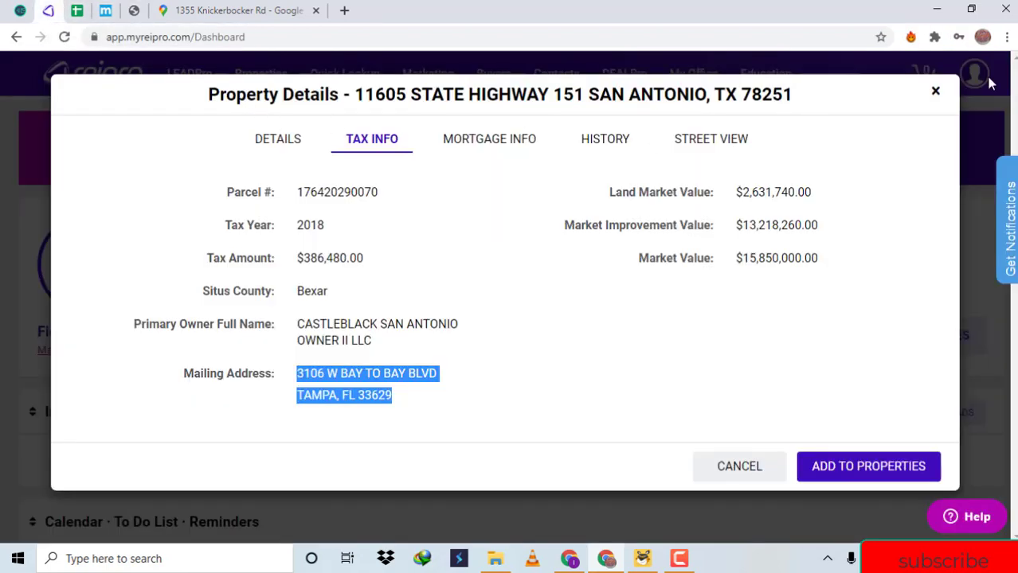
pyautogui.click(936, 93)
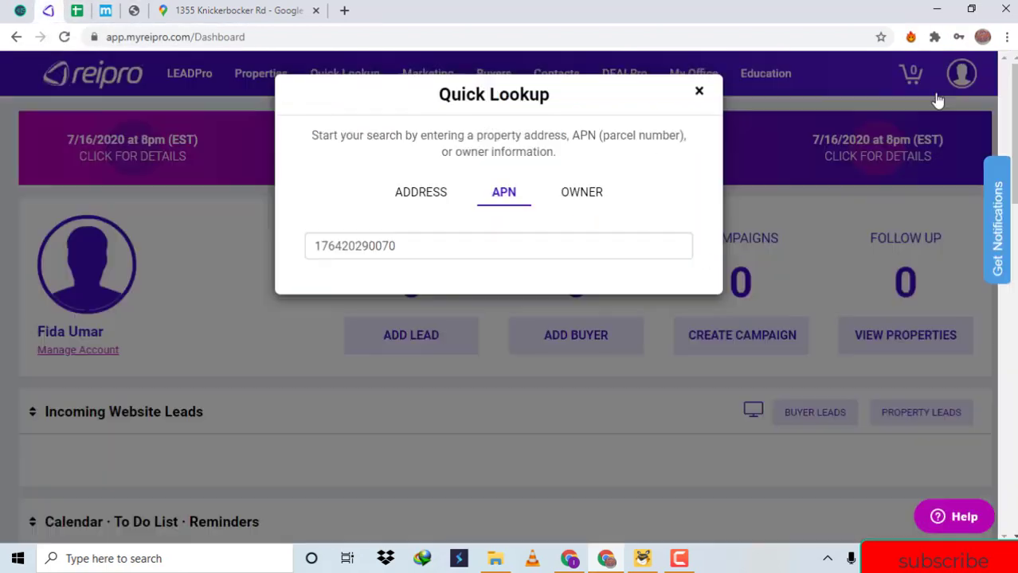
pyautogui.click(439, 199)
pyautogui.click(514, 250)
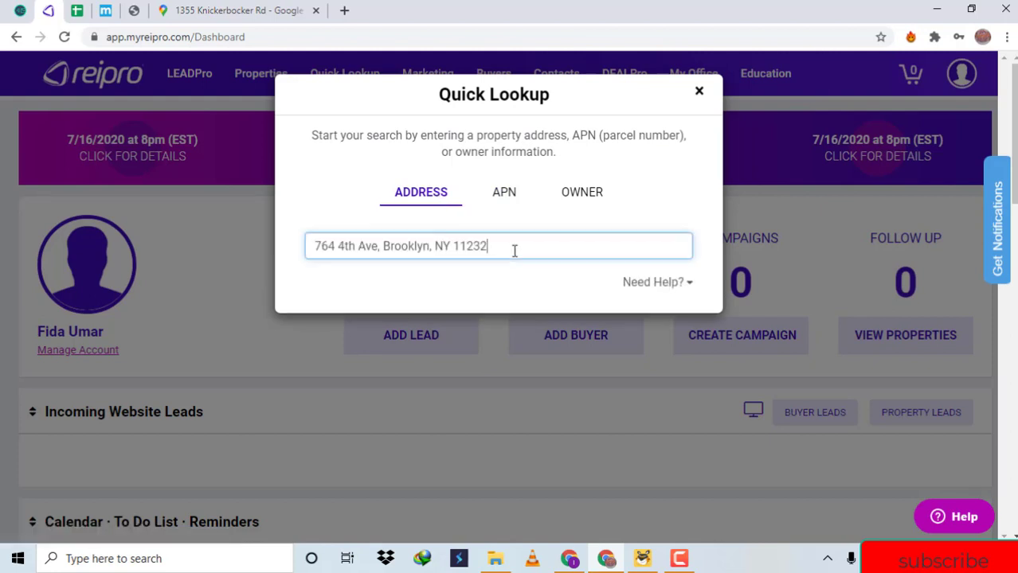
pyautogui.hotkey('ctrl', 'a')
pyautogui.hotkey('ctrl', 'v')
pyautogui.hotkey('ctrl', 'Left')
pyautogui.hotkey('ctrl', 'Left')
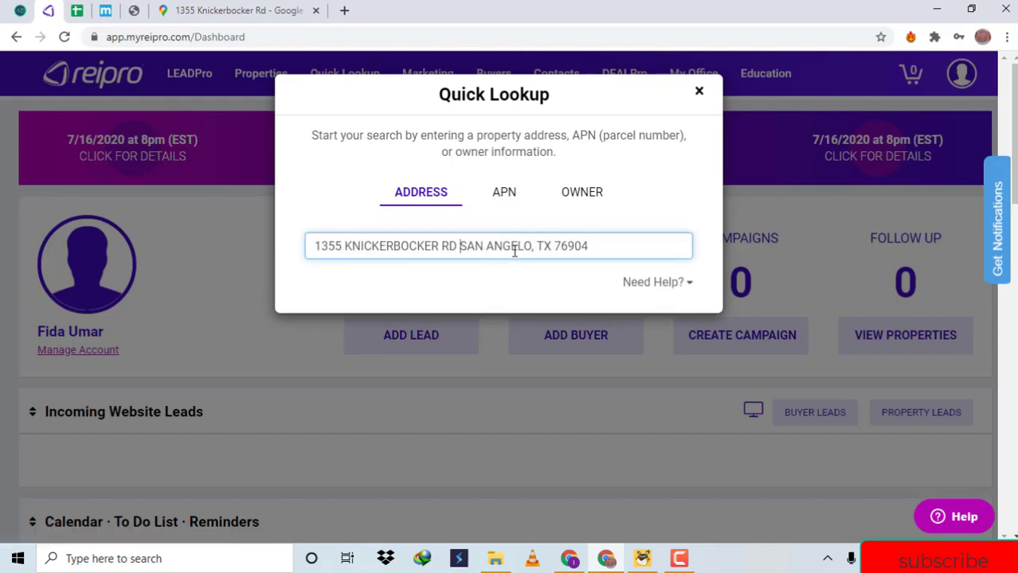
pyautogui.write(',')
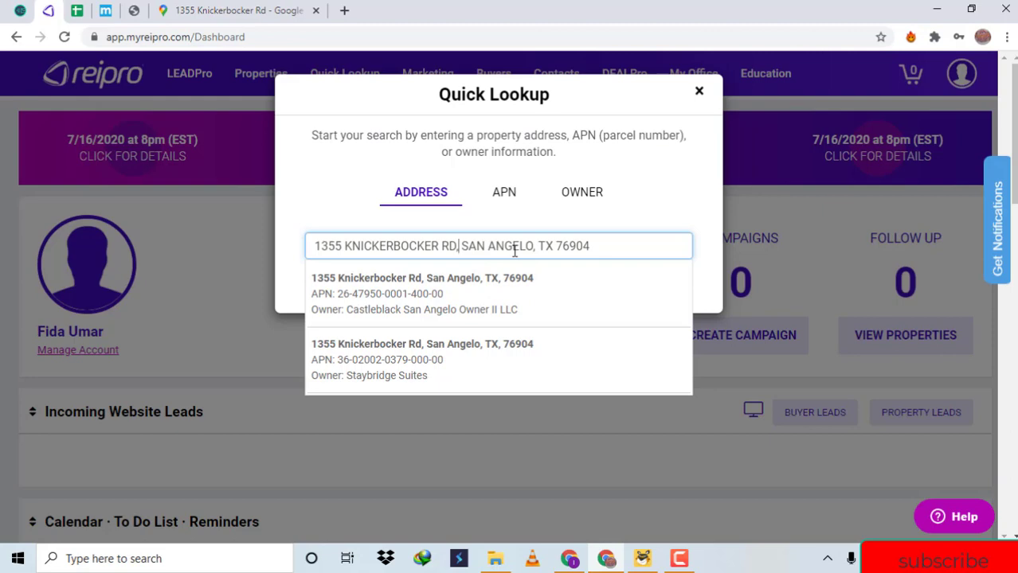
# - Check the San Angelo parcel's owner in AgentPro247 and open the tax info of the REIPro record with the same owner
pyautogui.click(134, 11)
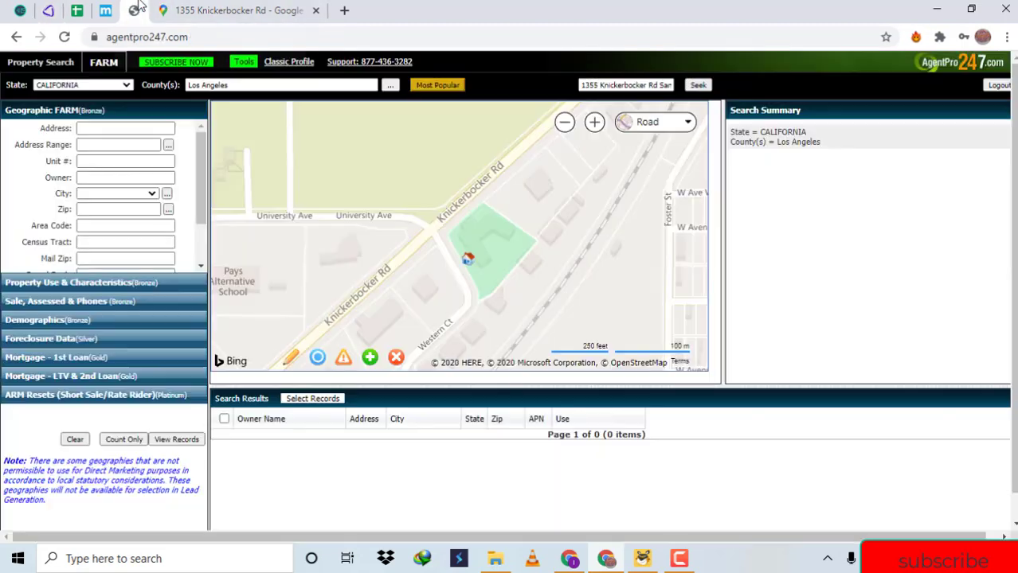
pyautogui.click(467, 261)
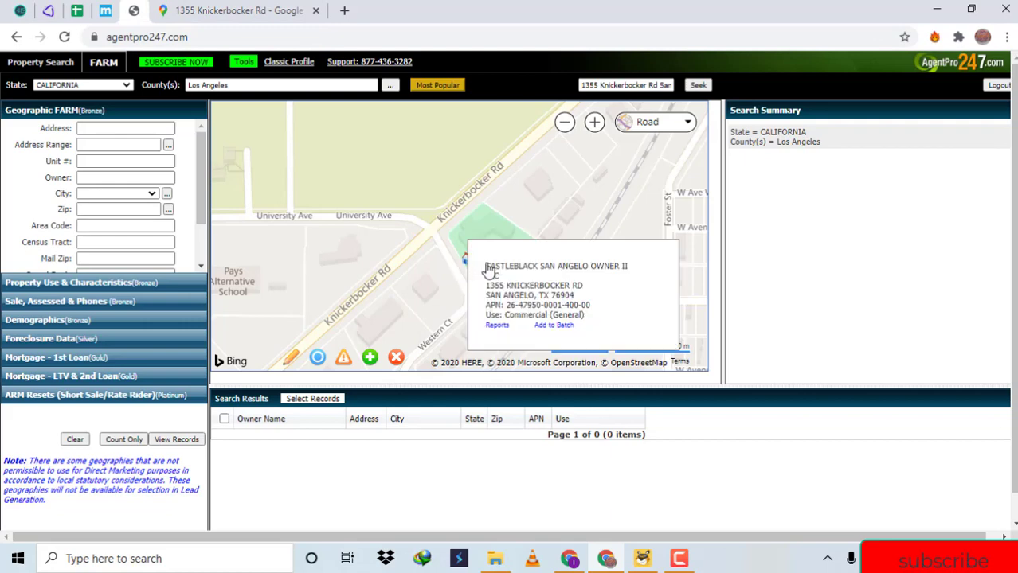
pyautogui.moveTo(487, 268); pyautogui.dragTo(552, 276)
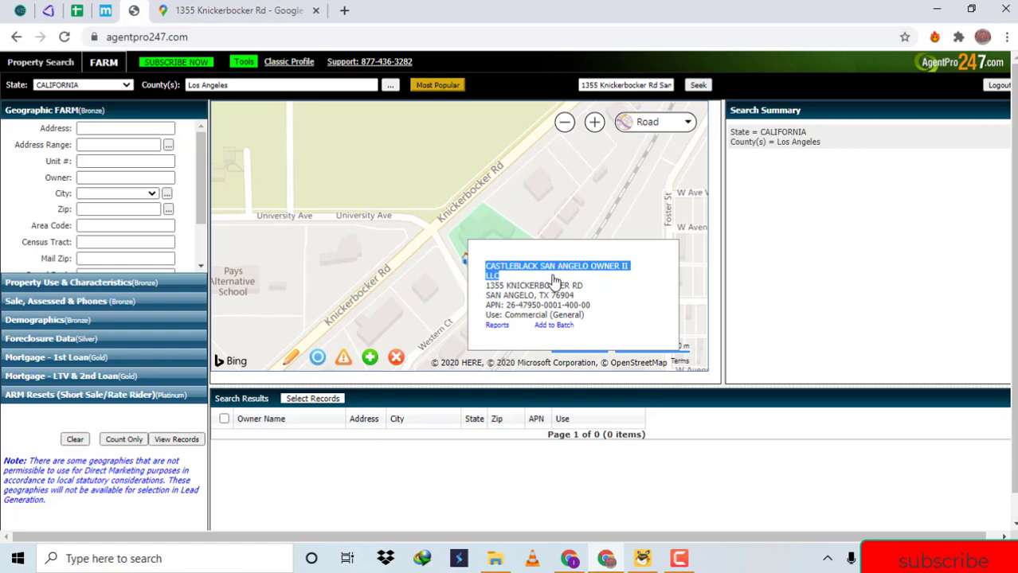
pyautogui.click(49, 11)
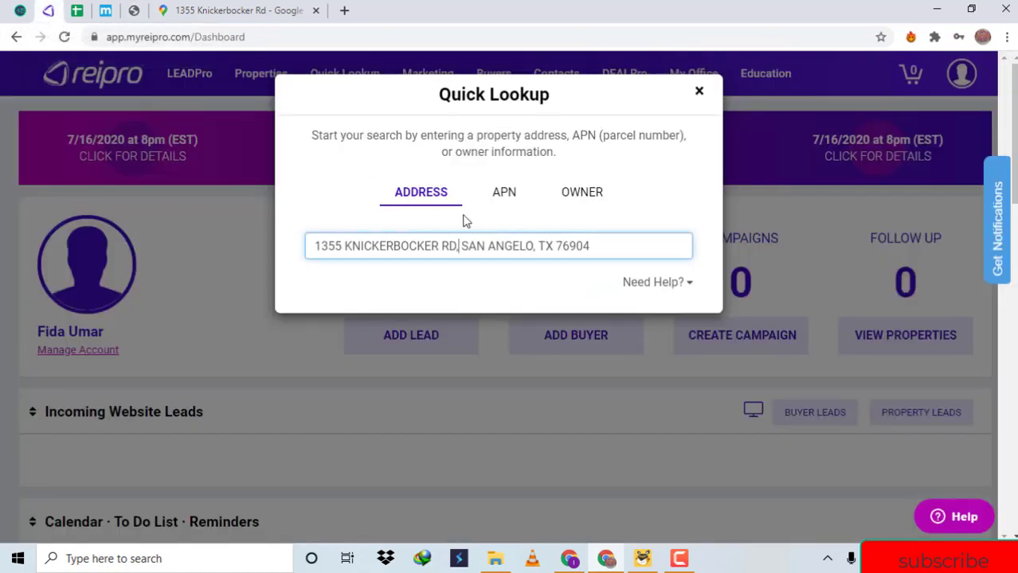
pyautogui.write(',')
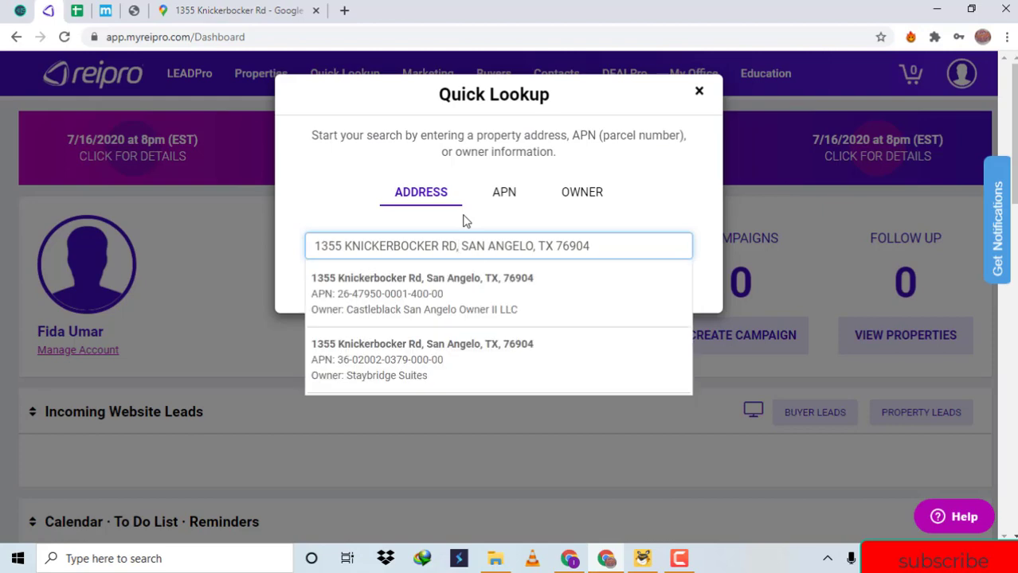
pyautogui.click(535, 295)
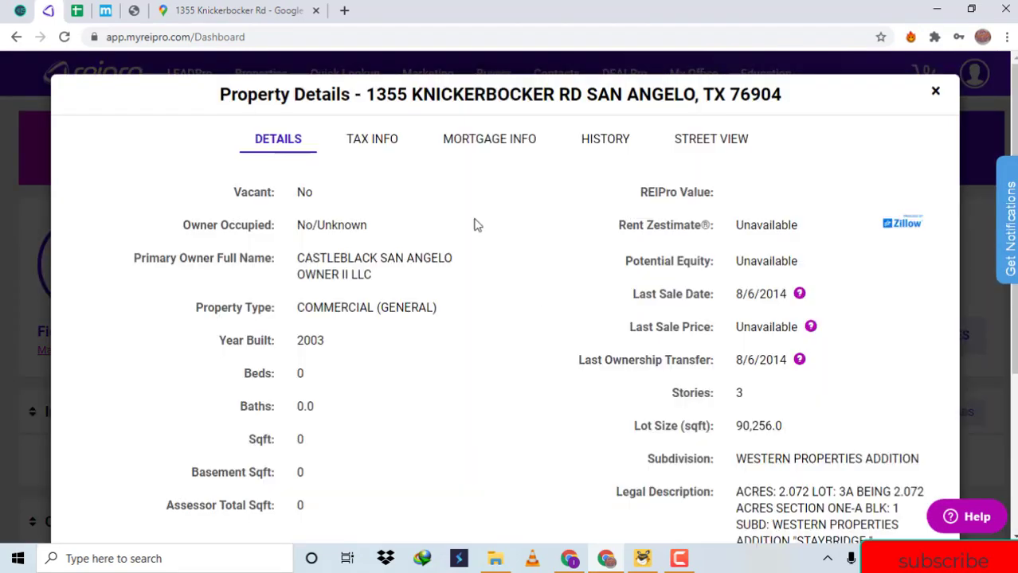
pyautogui.click(377, 141)
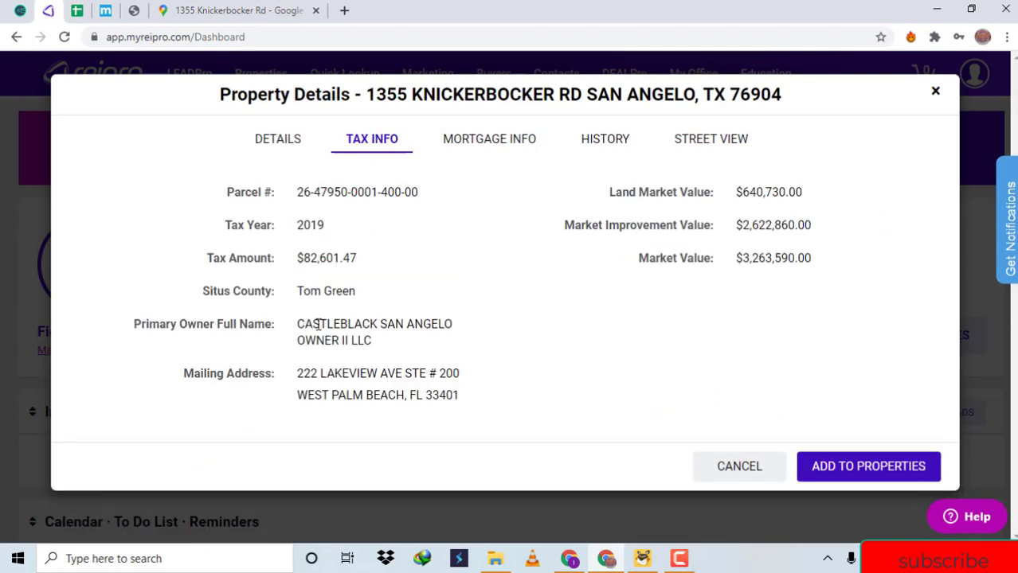
# - Copy the primary owner name Castleblack San Angelo Owner II LLC from REIPro into the Owner's Name cell of row 7 in Google Sheets
pyautogui.moveTo(298, 323); pyautogui.dragTo(408, 346)
pyautogui.hotkey('ctrl', 'c')
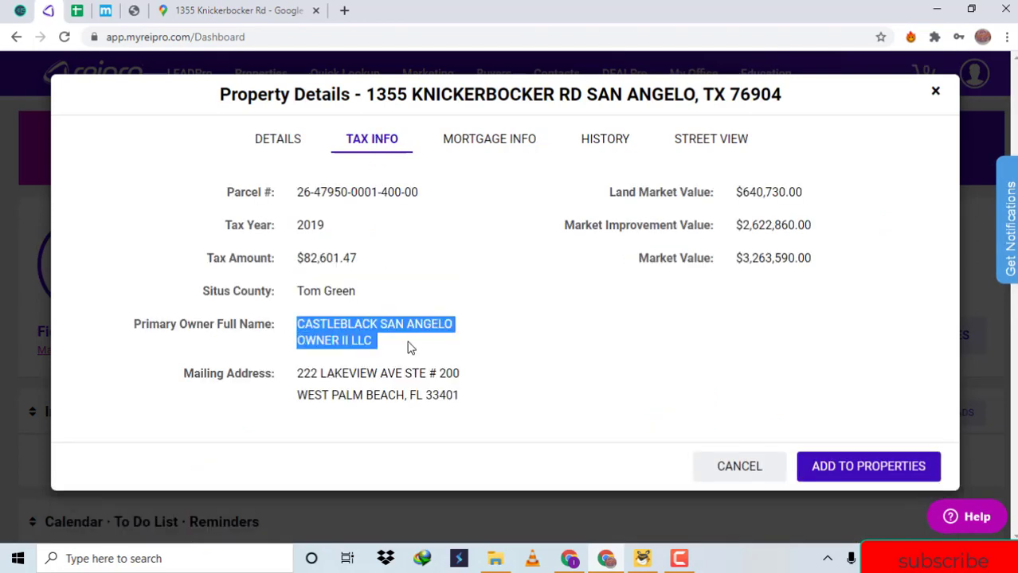
pyautogui.click(79, 11)
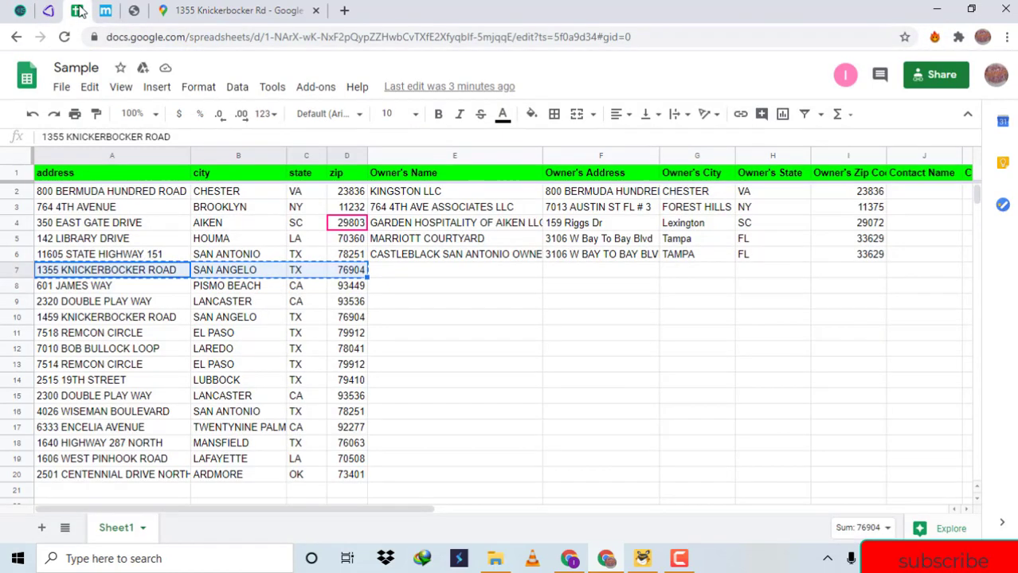
pyautogui.hotkey('ctrl', 'Right')
pyautogui.press('Right')
pyautogui.press('Return')
pyautogui.hotkey('ctrl', 'v')
pyautogui.press('Tab')
pyautogui.press('Return')
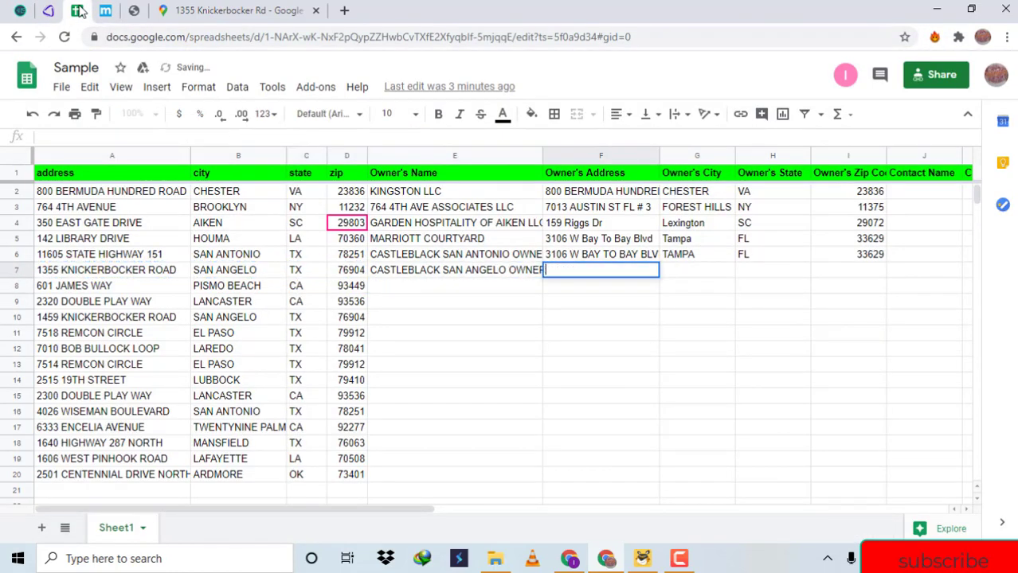
# - Copy the owner's mailing address from REIPro into the Owner's Address cell of row 7, cutting out the city line to leave only the street
pyautogui.click(49, 12)
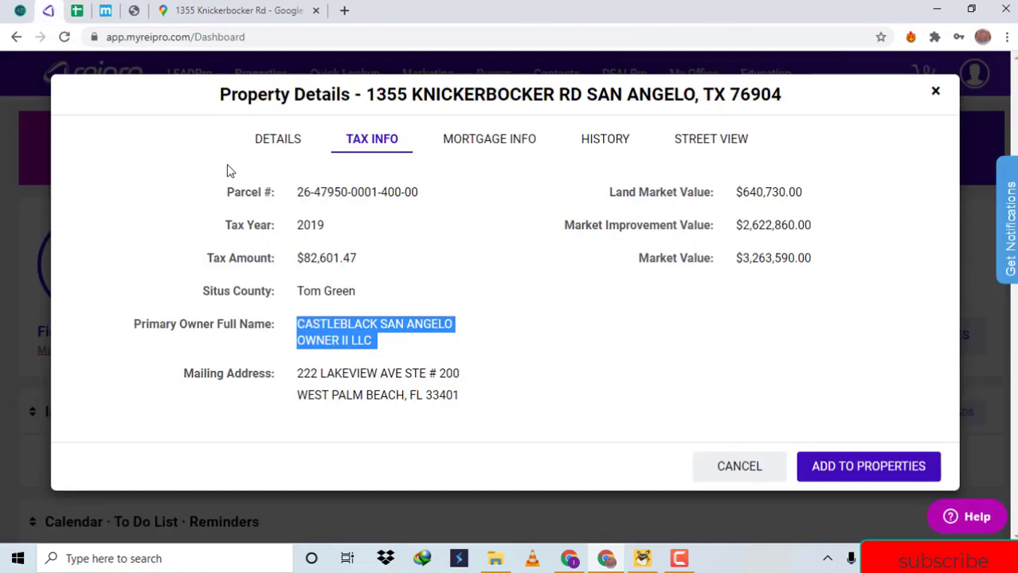
pyautogui.moveTo(295, 374); pyautogui.dragTo(467, 401)
pyautogui.hotkey('ctrl', 'c')
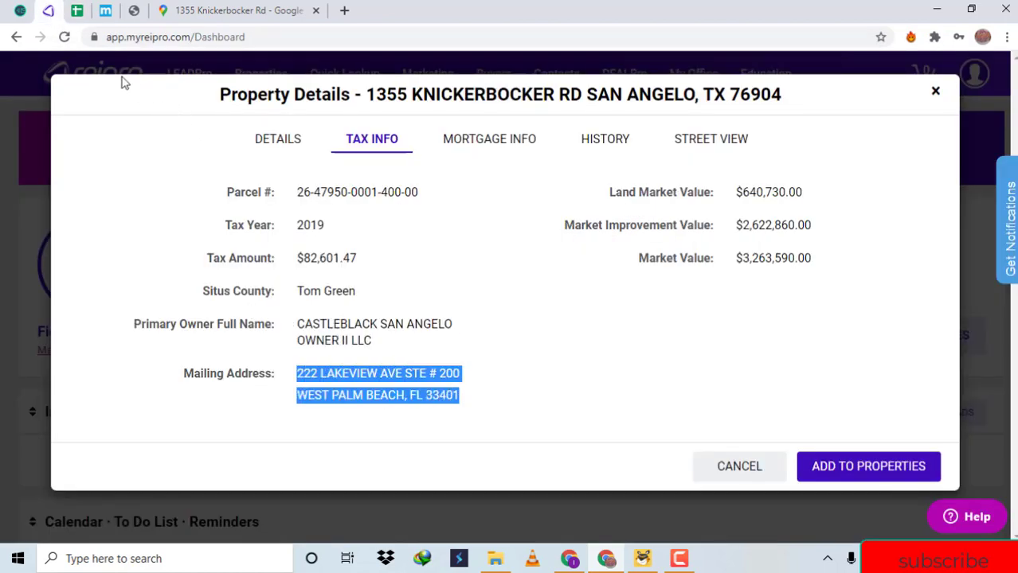
pyautogui.click(80, 16)
pyautogui.hotkey('ctrl', 'v')
pyautogui.hotkey('shift', 'Home')
pyautogui.hotkey('ctrl', 'x')
pyautogui.press('BackSpace')
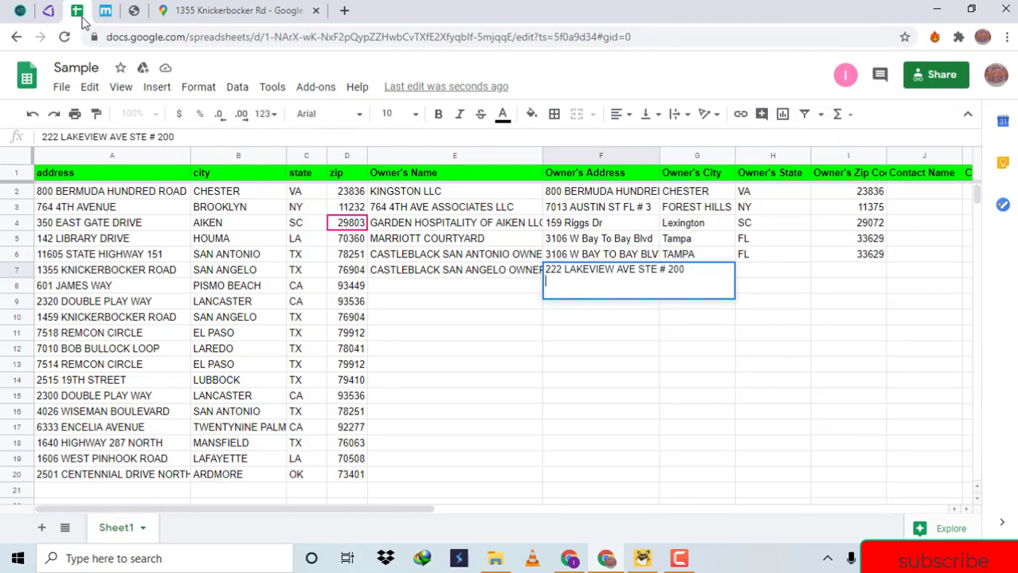
# - Split the cut city line into the Owner's City, Owner's State and Owner's Zip Code cells of row 7
pyautogui.press('Tab')
pyautogui.hotkey('ctrl', 'v')
pyautogui.hotkey('ctrl', 'shift', 'Left')
pyautogui.hotkey('ctrl', 'shift', 'Left')
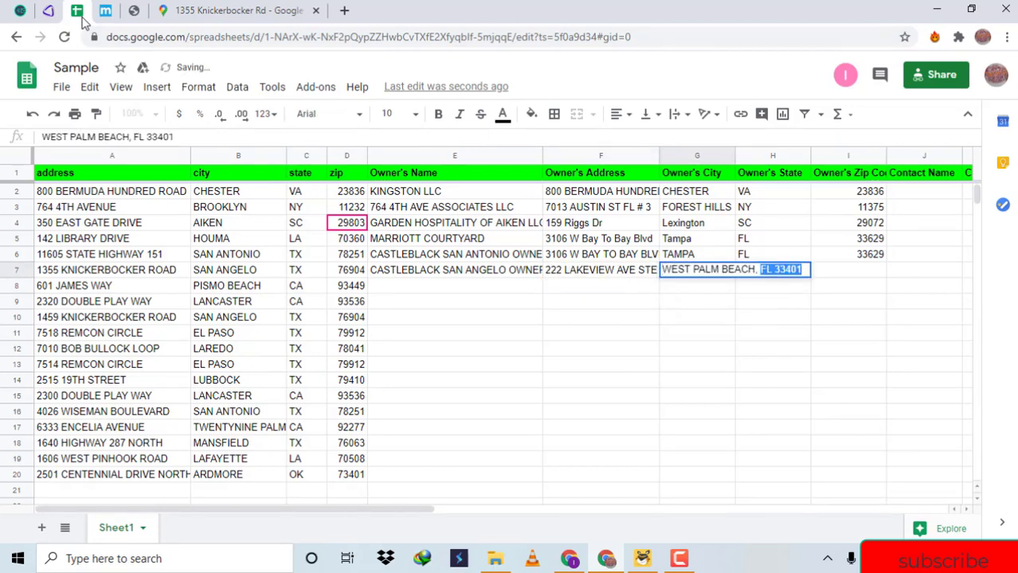
pyautogui.hotkey('ctrl', 'x')
pyautogui.press('Tab')
pyautogui.hotkey('ctrl', 'v')
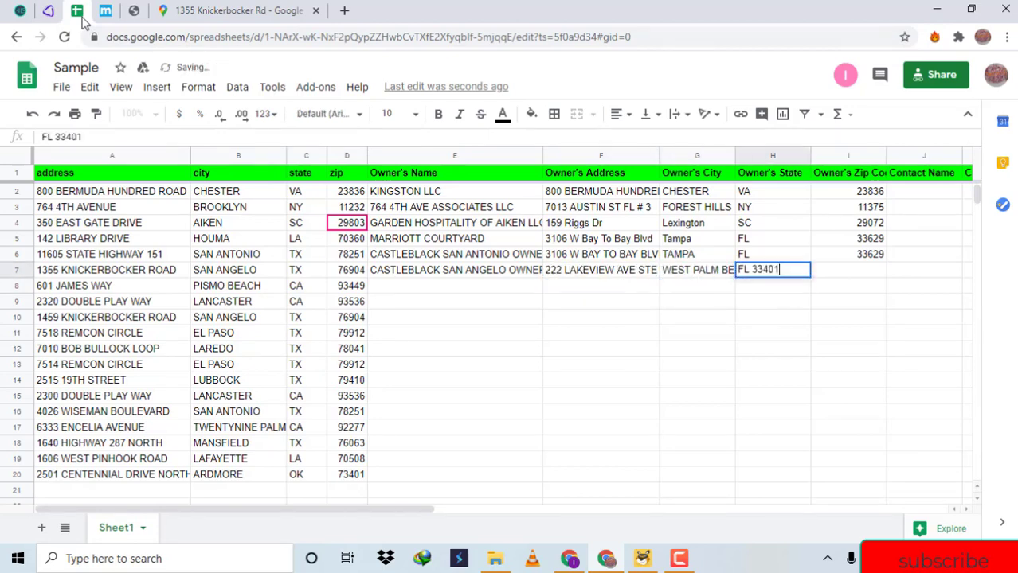
pyautogui.hotkey('ctrl', 'shift', 'Left')
pyautogui.hotkey('ctrl', 'x')
pyautogui.press('Tab')
pyautogui.hotkey('ctrl', 'v')
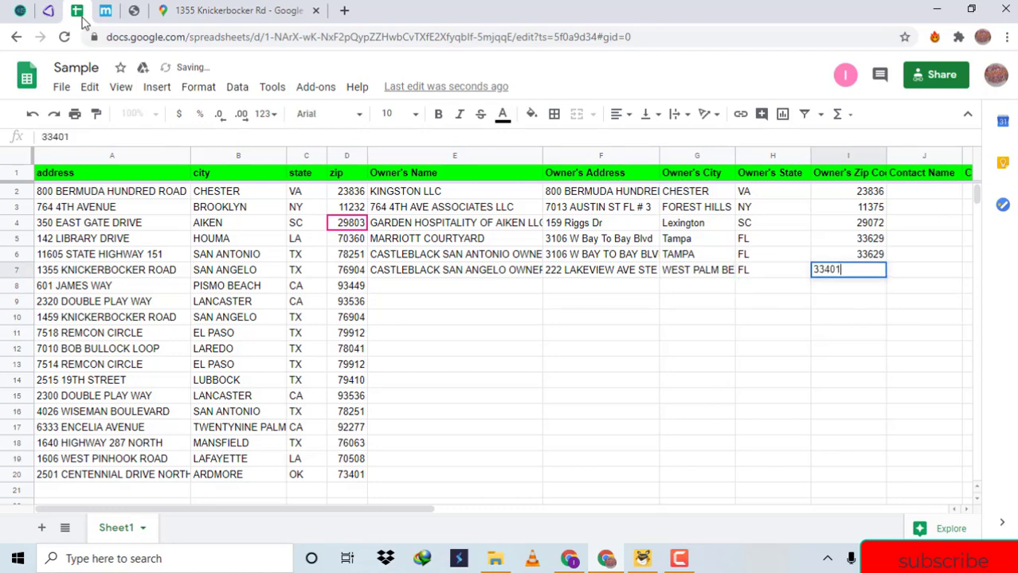
# - Generate a property report with all sections for the San Angelo parcel in AgentPro247
pyautogui.click(49, 11)
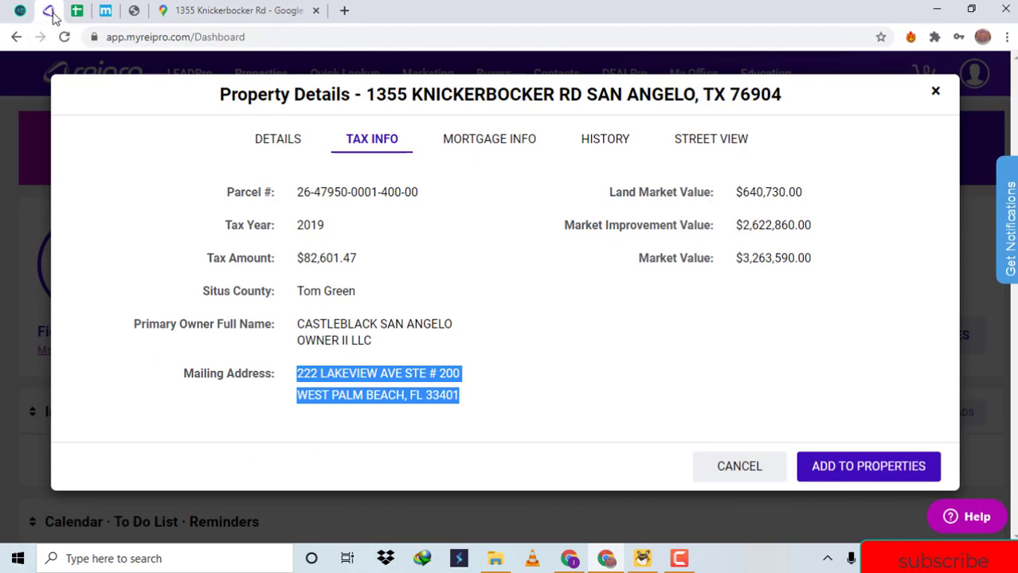
pyautogui.click(134, 10)
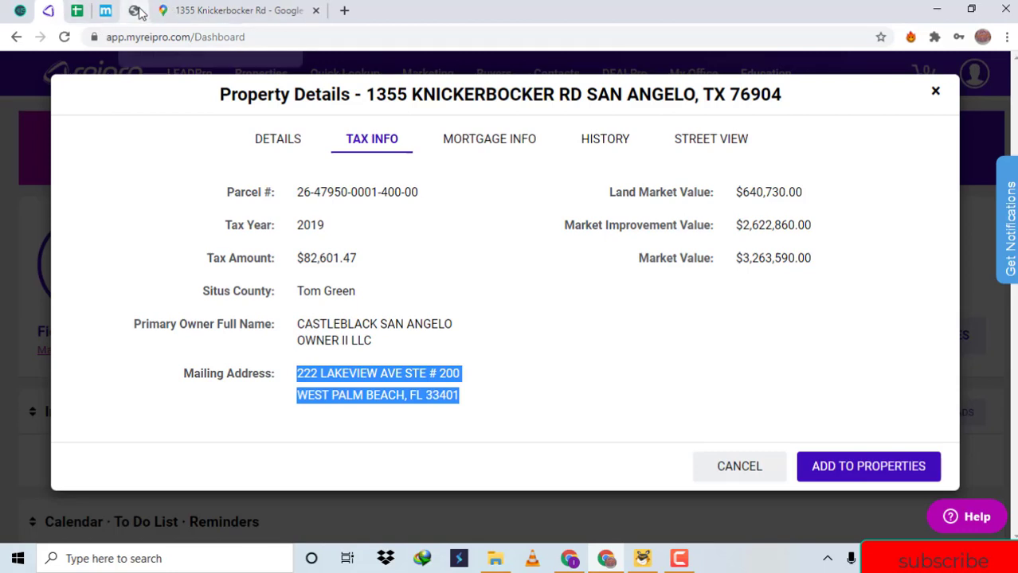
pyautogui.click(468, 261)
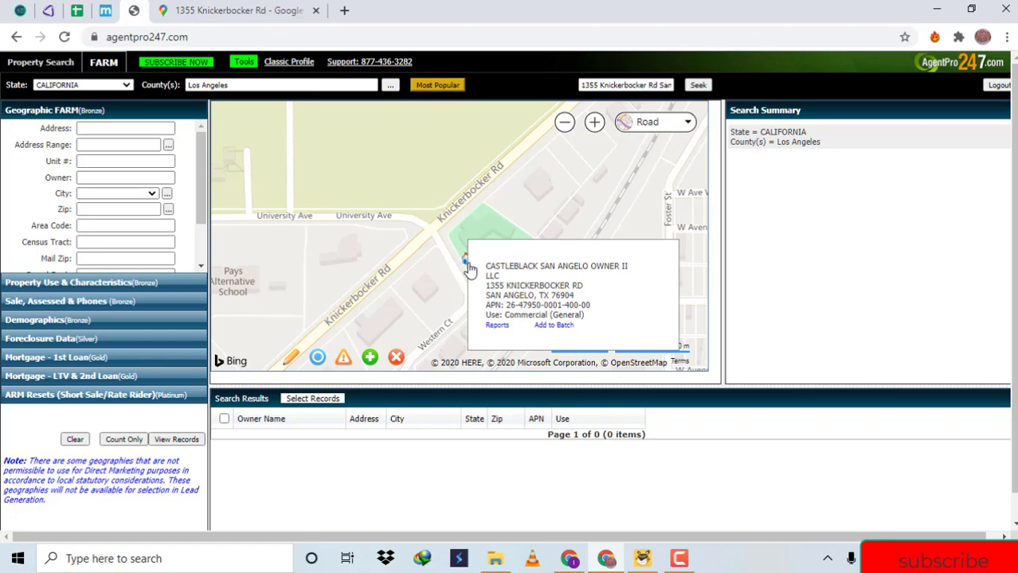
pyautogui.click(497, 326)
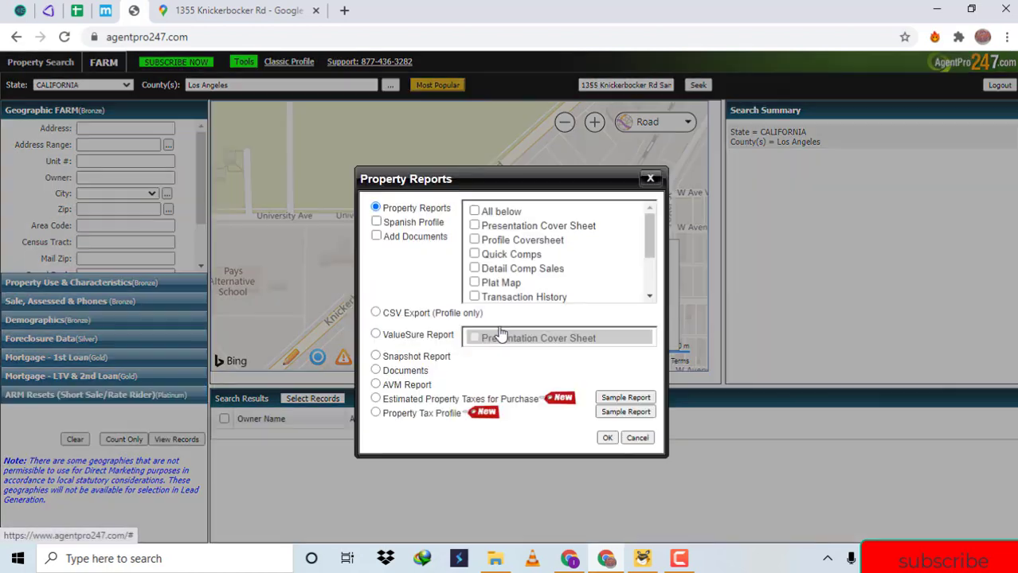
pyautogui.click(475, 212)
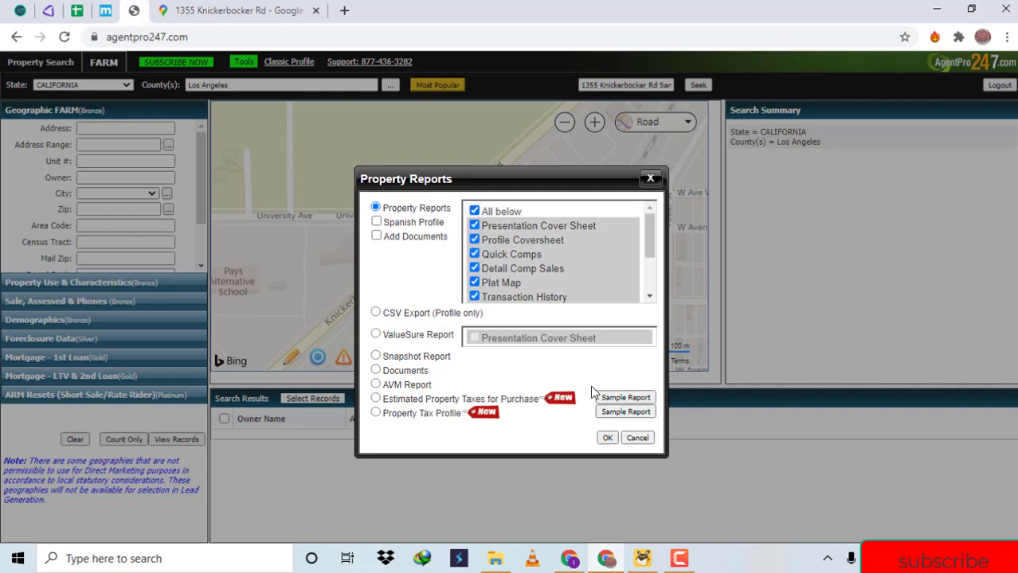
pyautogui.click(607, 439)
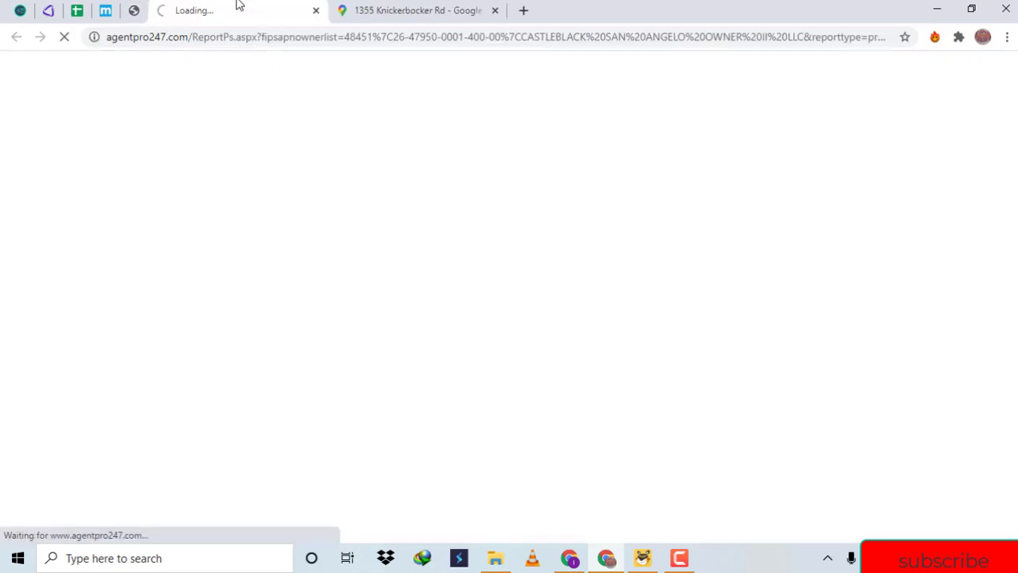
# - Examine the primary owner and mail address in the San Angelo property report and compare them with row 7 in Google Sheets
pyautogui.click(134, 10)
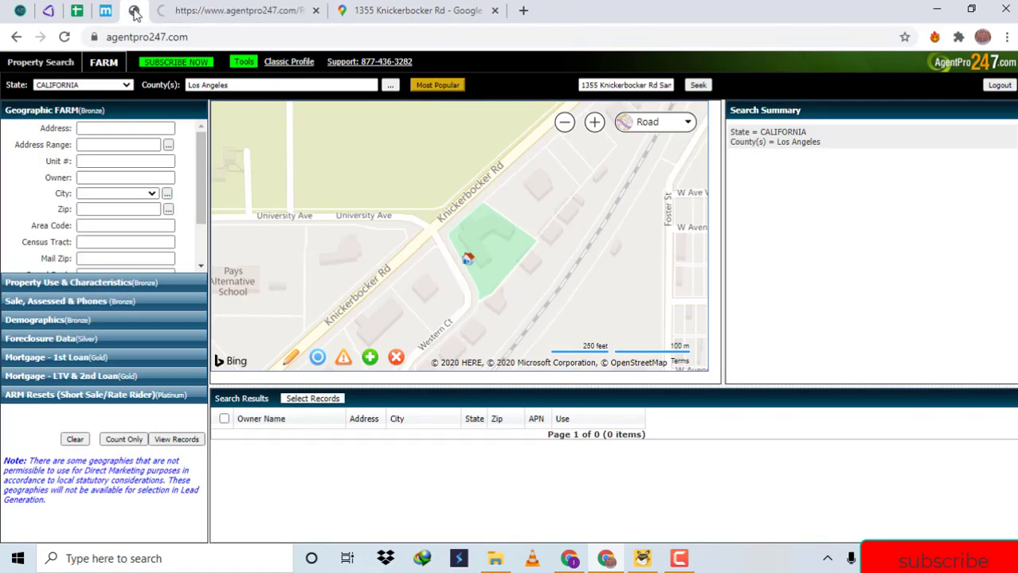
pyautogui.click(227, 9)
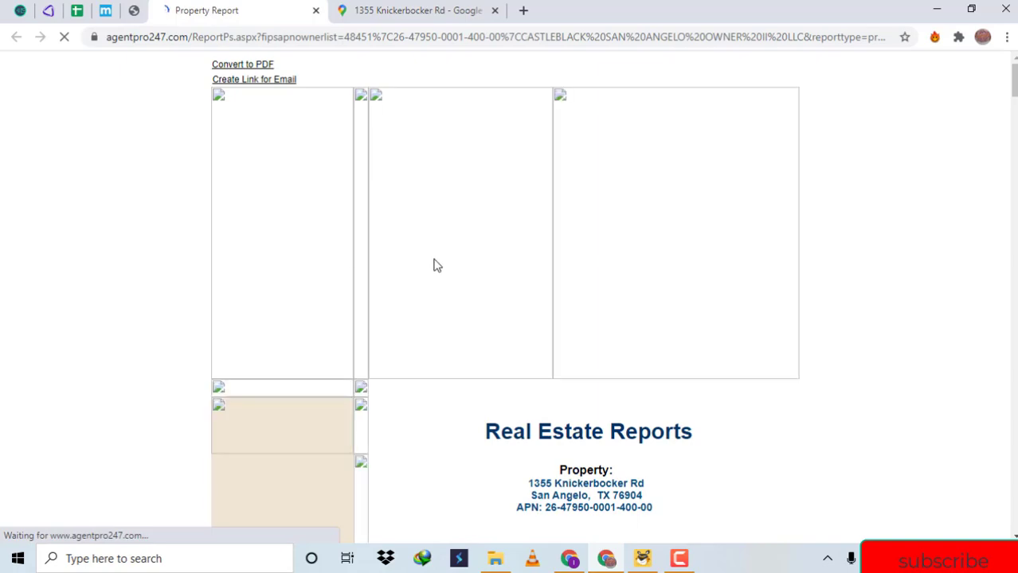
pyautogui.scroll(-10, 435, 265)
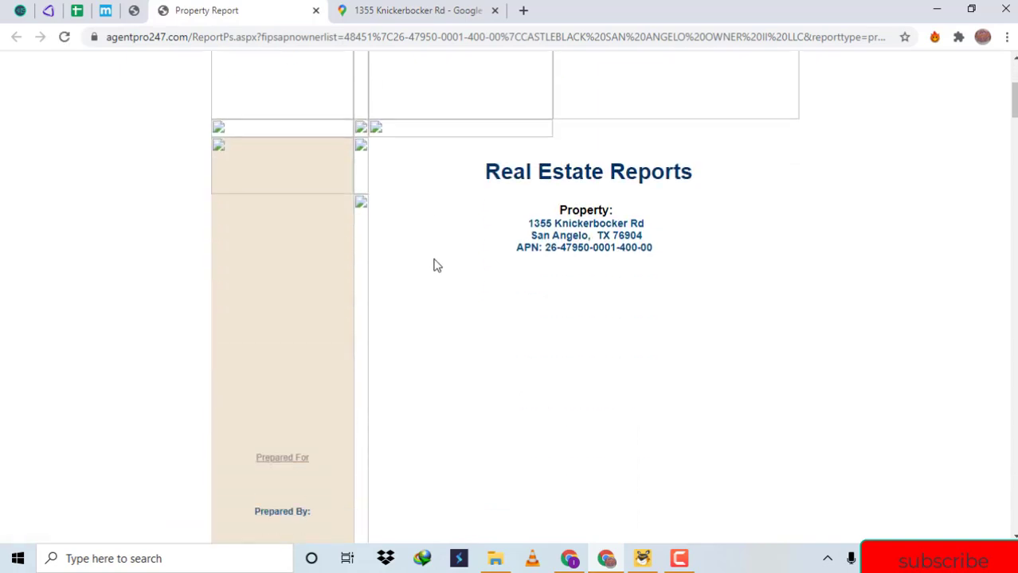
pyautogui.scroll(1, 435, 265)
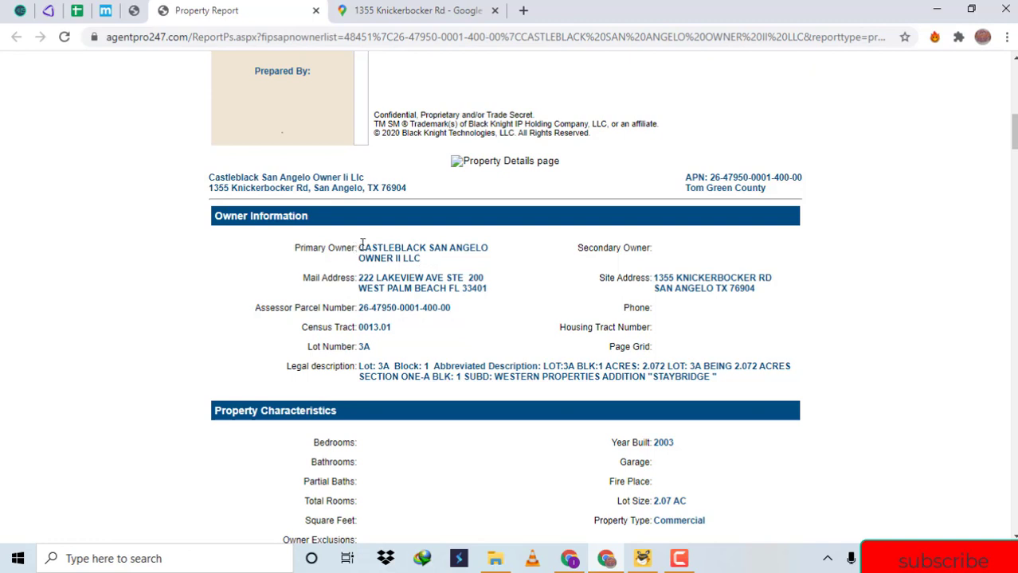
pyautogui.moveTo(359, 245); pyautogui.dragTo(424, 263)
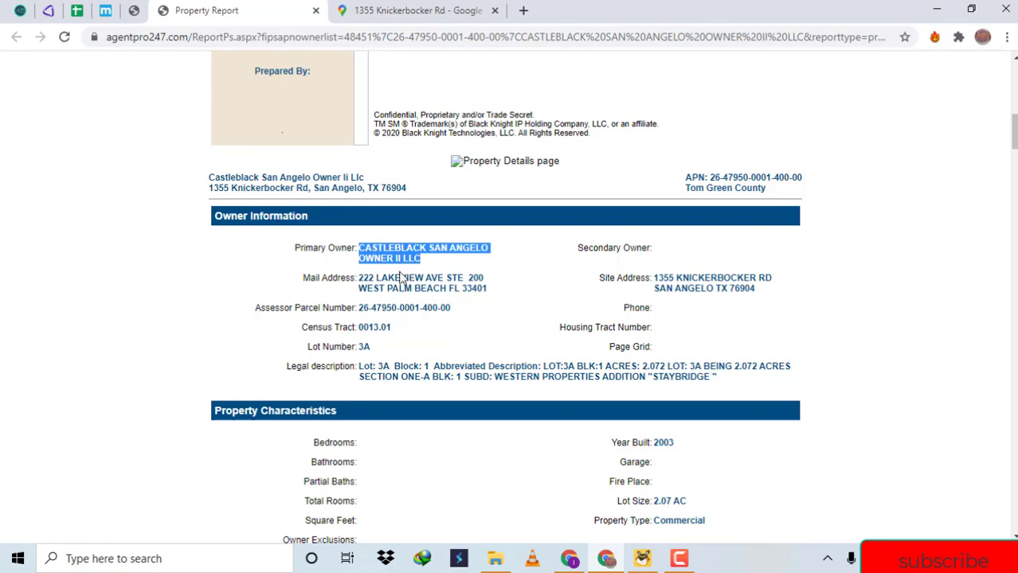
pyautogui.click(367, 273)
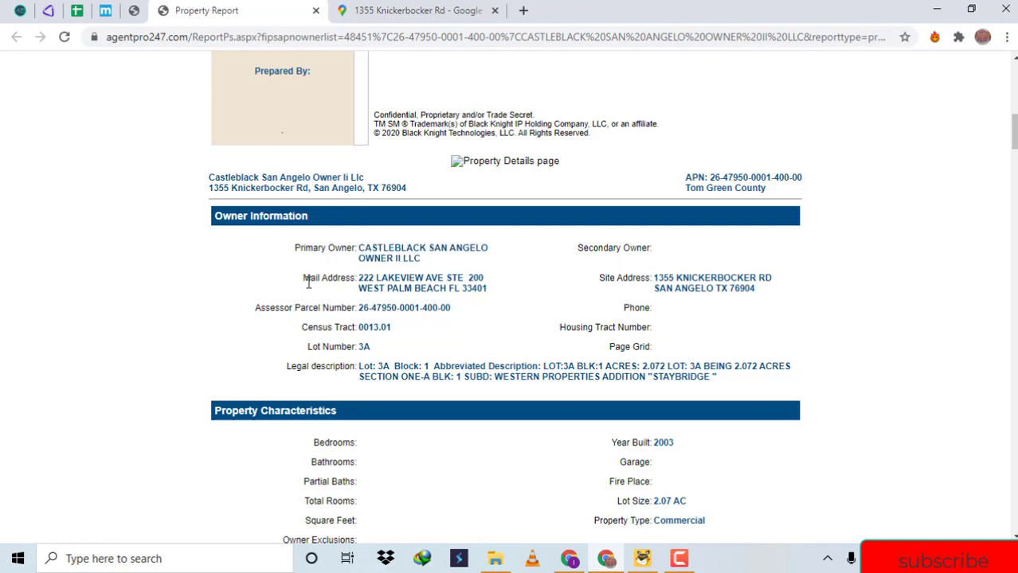
pyautogui.moveTo(302, 279); pyautogui.dragTo(472, 291)
pyautogui.click(354, 292)
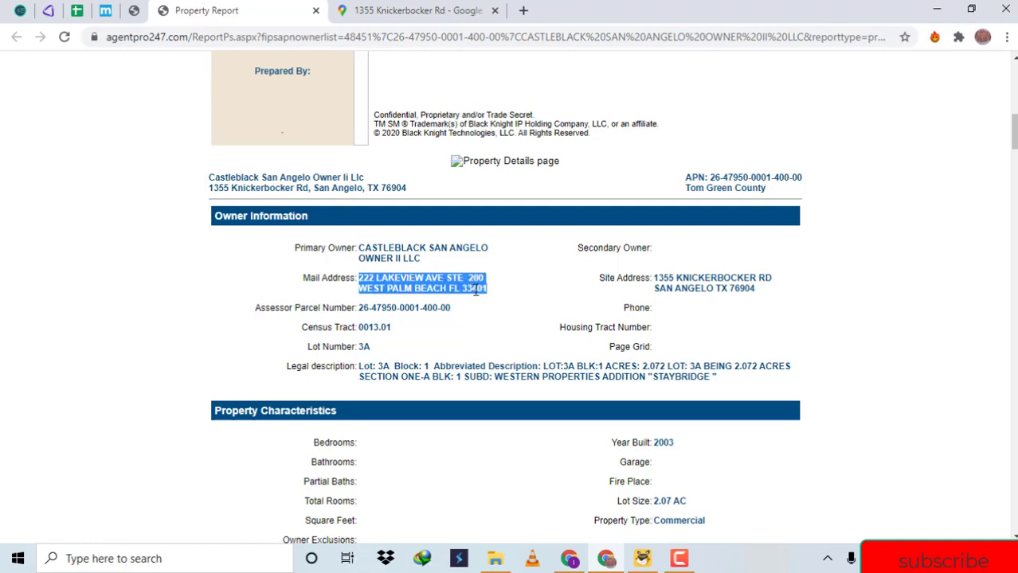
pyautogui.click(76, 10)
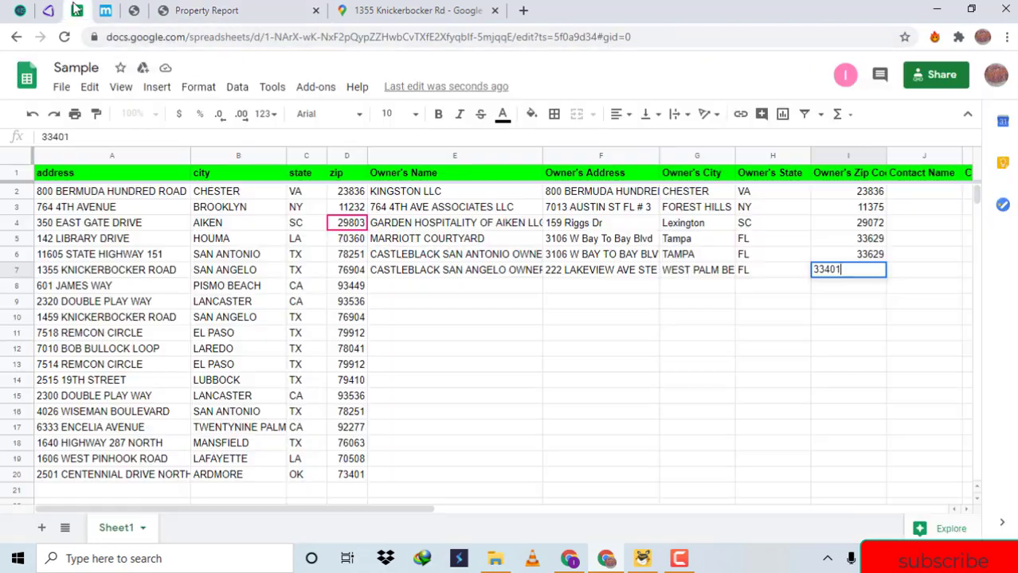
# - Finish the Owner's Zip Code entry of row 7 and select the Owner's Name cell of row 8
pyautogui.press('Left')
pyautogui.press('Left')
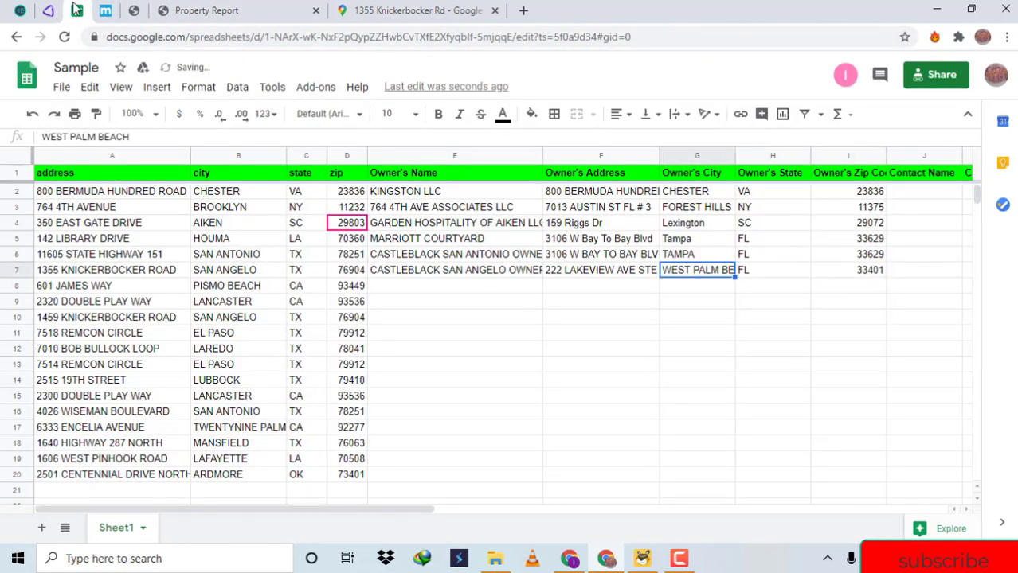
pyautogui.press('Left')
pyautogui.press('Left')
pyautogui.press('Down')
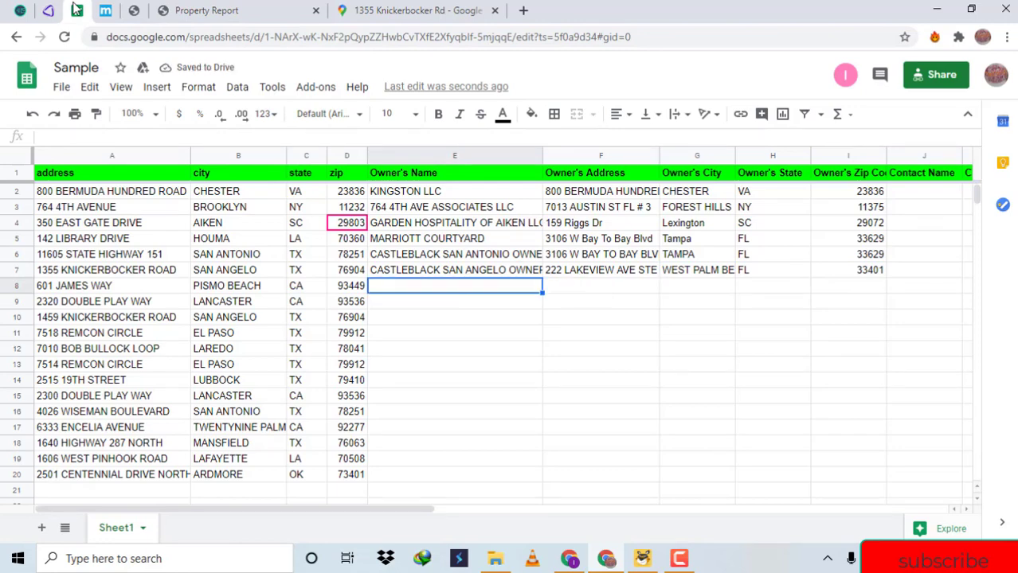
# - Recheck the owner information in the San Angelo property report and log out of the current AgentPro247 account
pyautogui.click(239, 9)
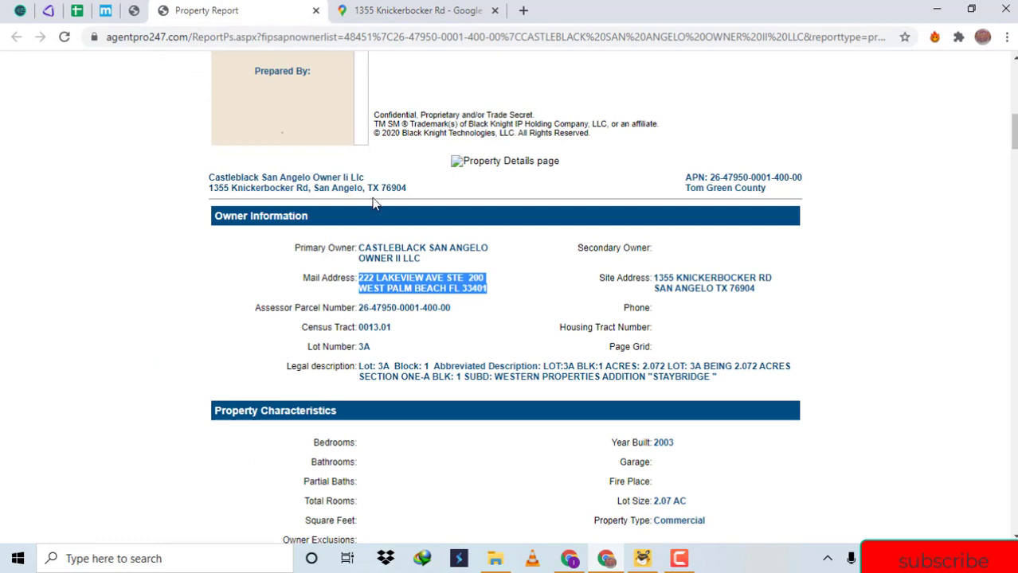
pyautogui.click(388, 258)
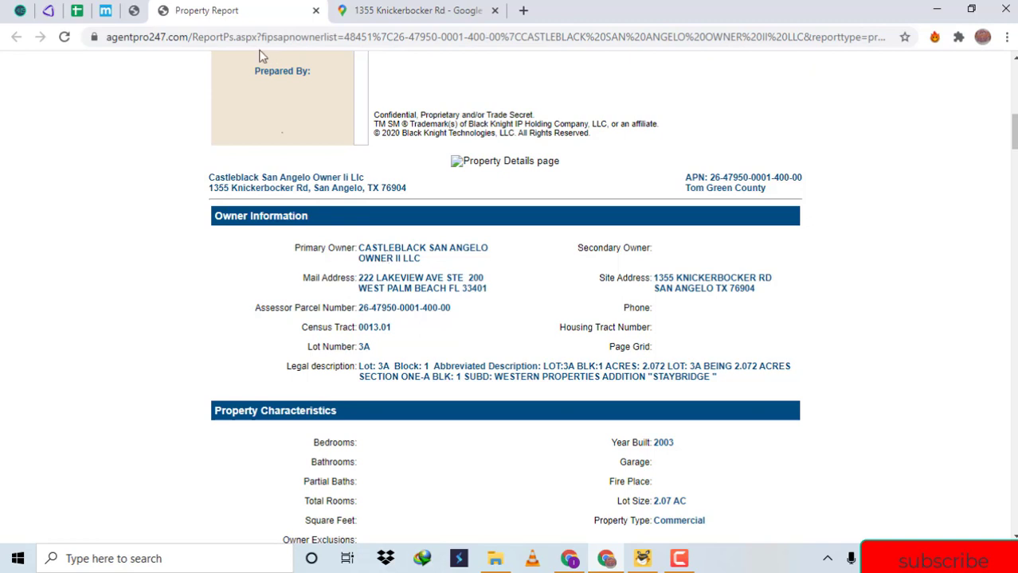
pyautogui.click(134, 11)
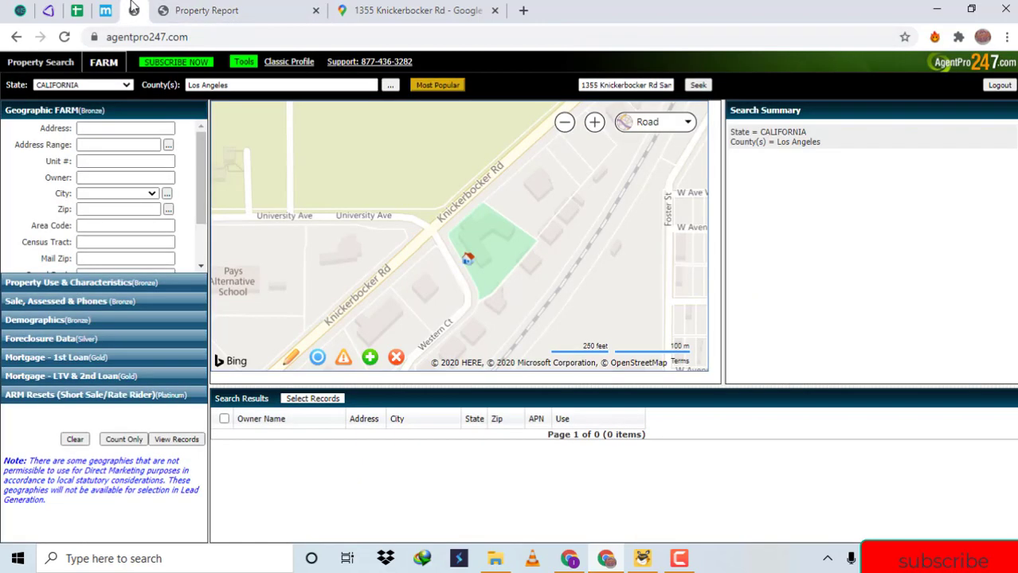
pyautogui.click(239, 11)
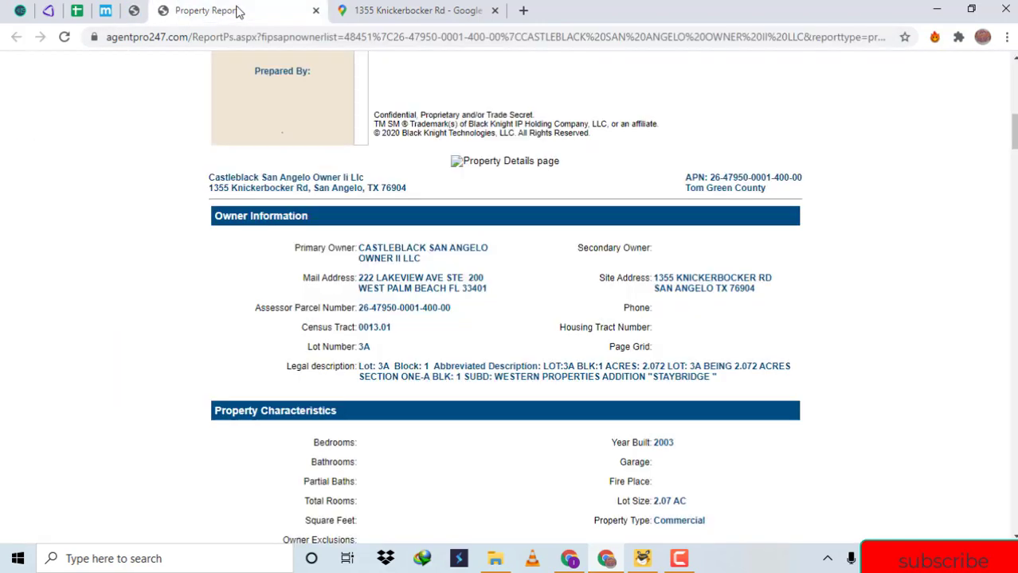
pyautogui.click(134, 11)
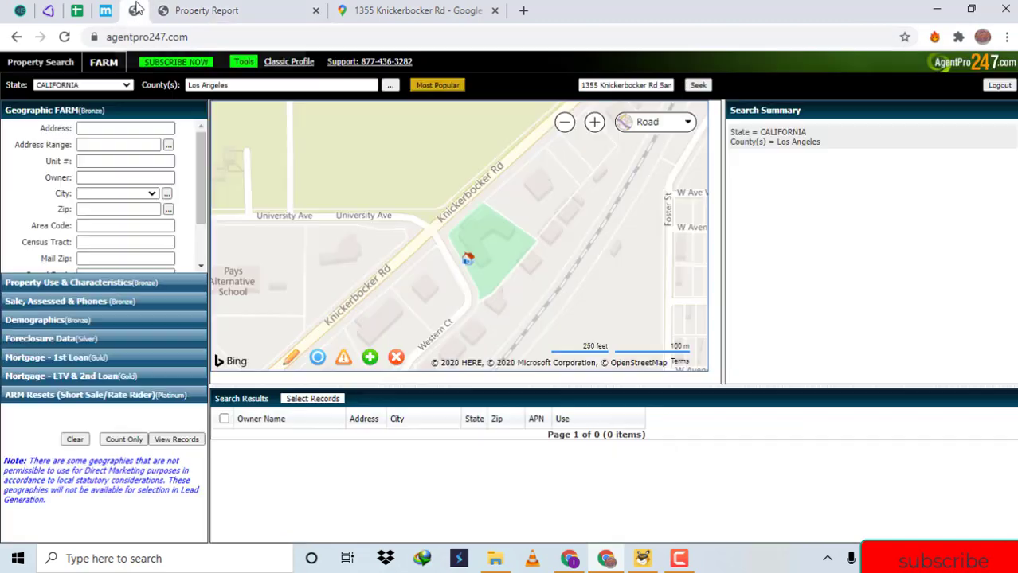
pyautogui.click(999, 85)
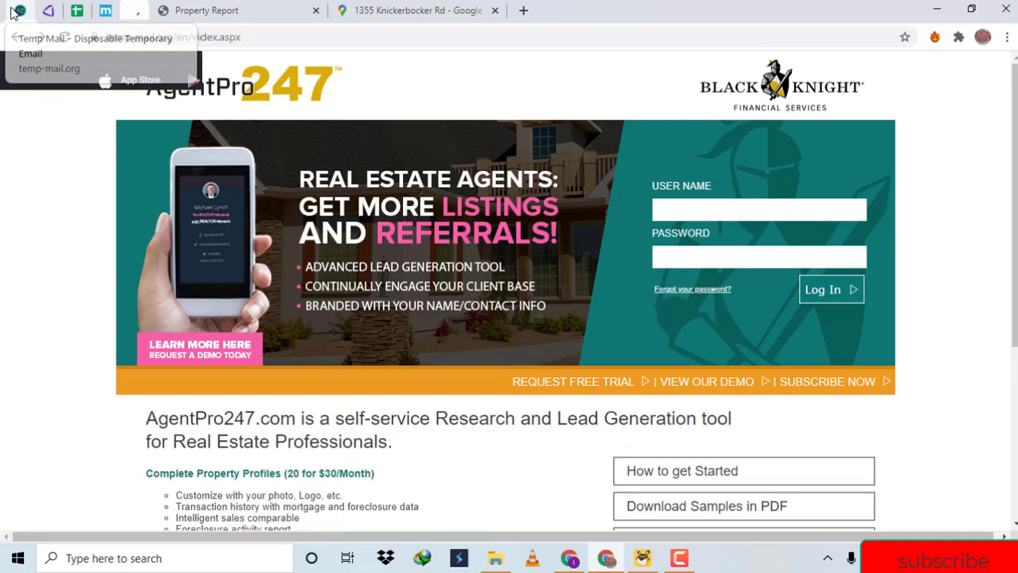
# - Delete the current disposable address in Temp Mail and copy the newly generated email address
pyautogui.click(16, 11)
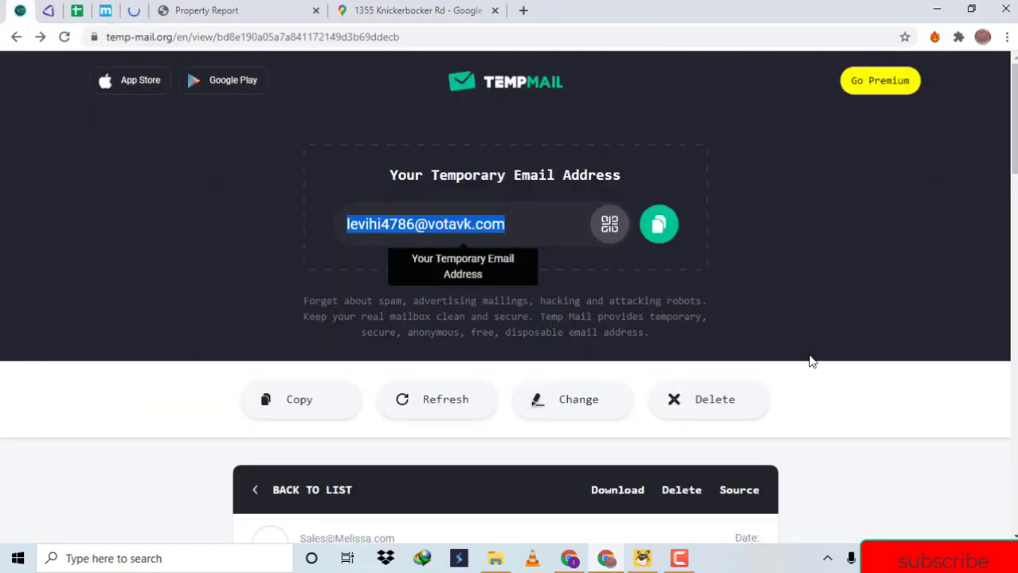
pyautogui.click(749, 413)
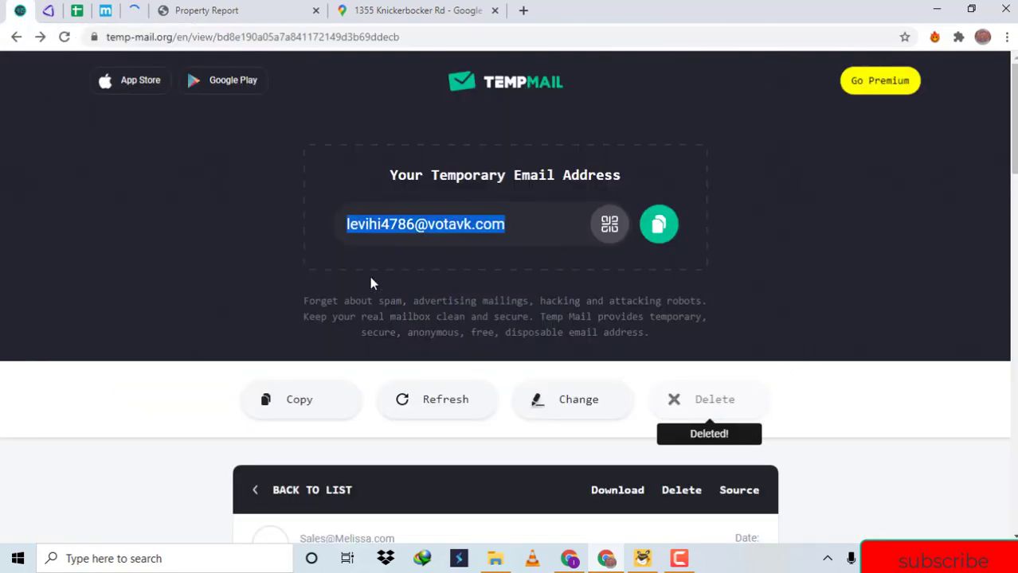
pyautogui.click(143, 9)
pyautogui.click(19, 10)
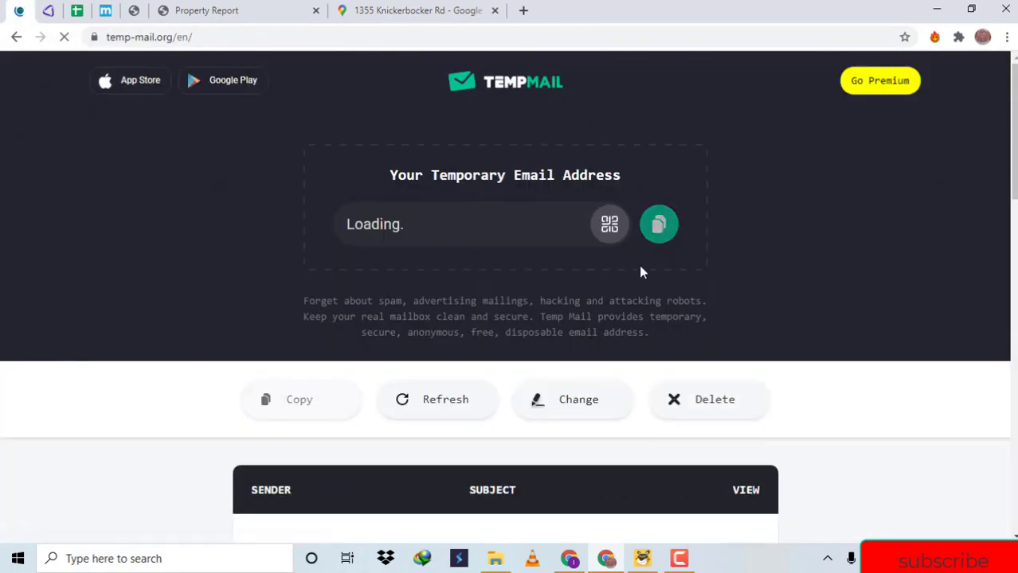
pyautogui.click(659, 223)
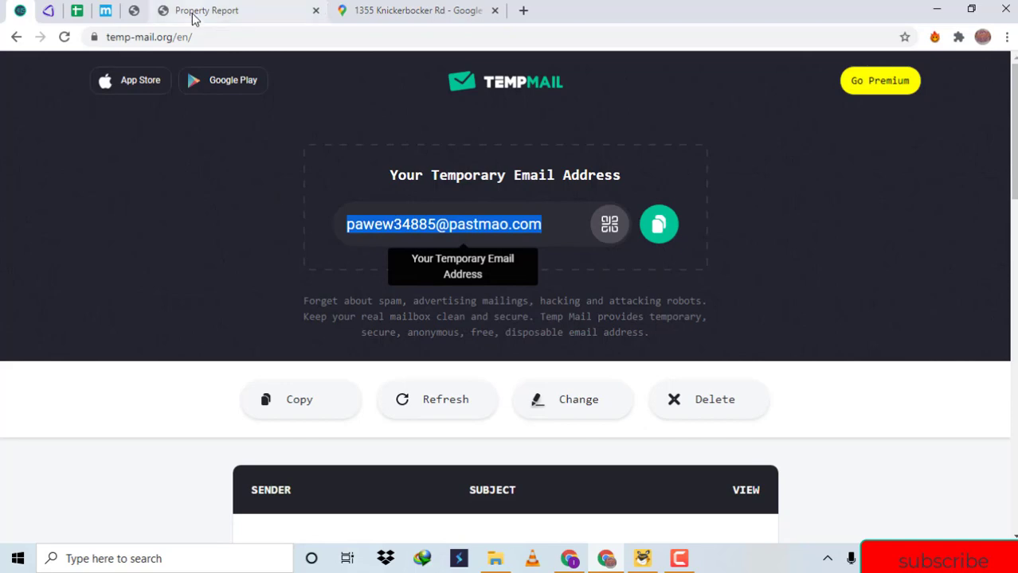
# - Request a free AgentPro247 trial account with the copied temporary email and the pictured verification number, and return to the login page
pyautogui.click(132, 12)
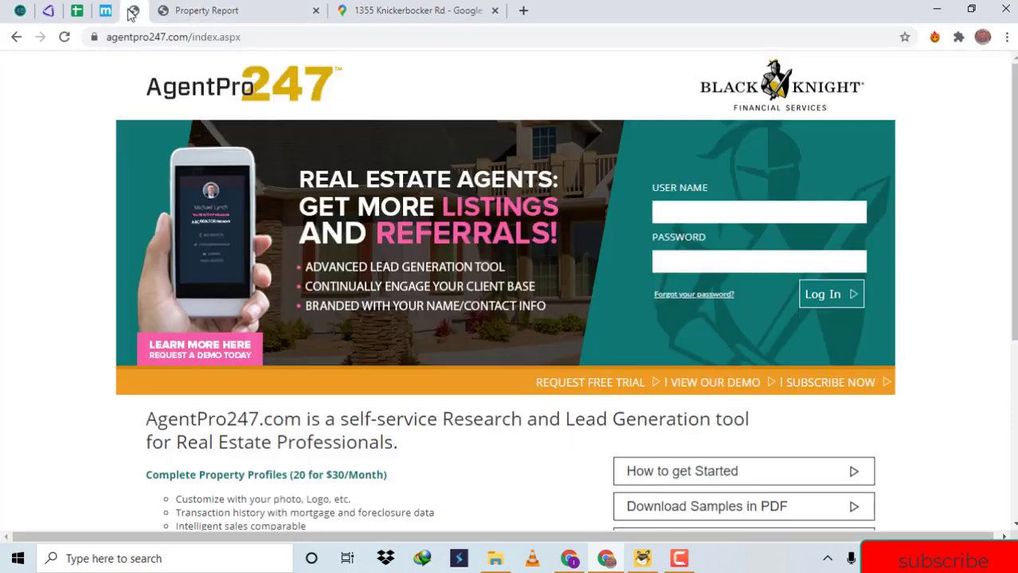
pyautogui.click(586, 384)
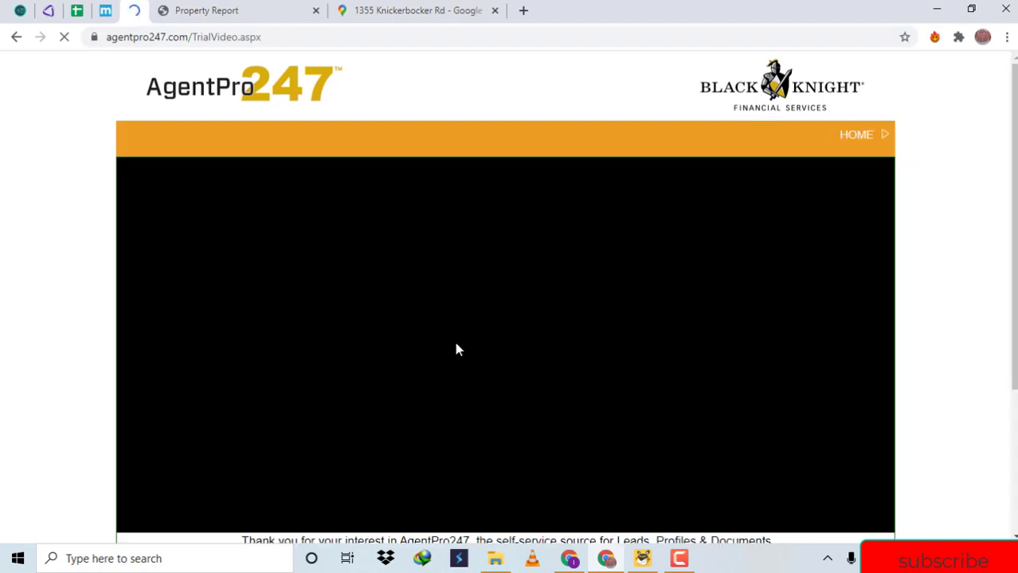
pyautogui.scroll(-3, 456, 343)
pyautogui.click(465, 369)
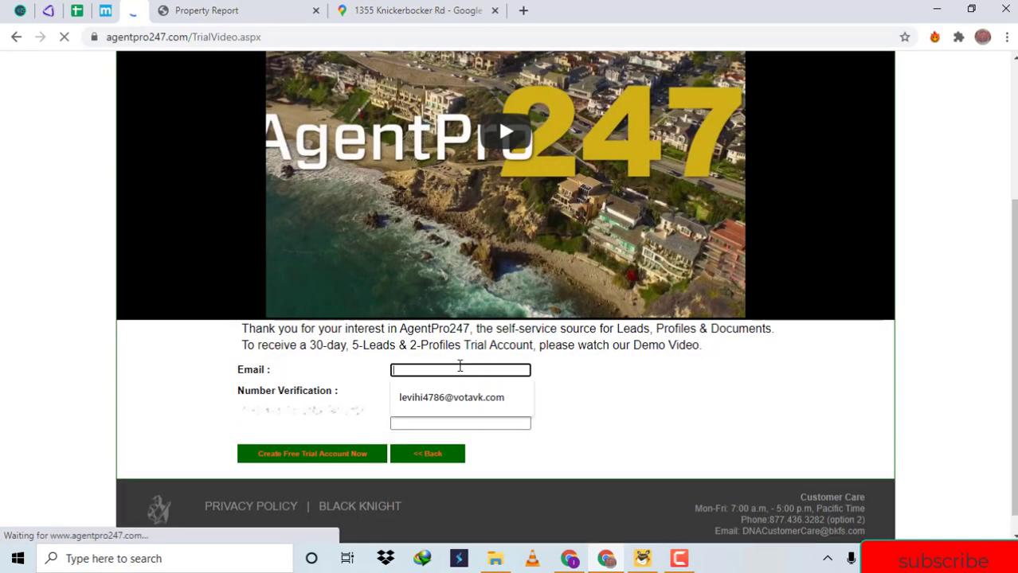
pyautogui.hotkey('ctrl', 'v')
pyautogui.click(472, 422)
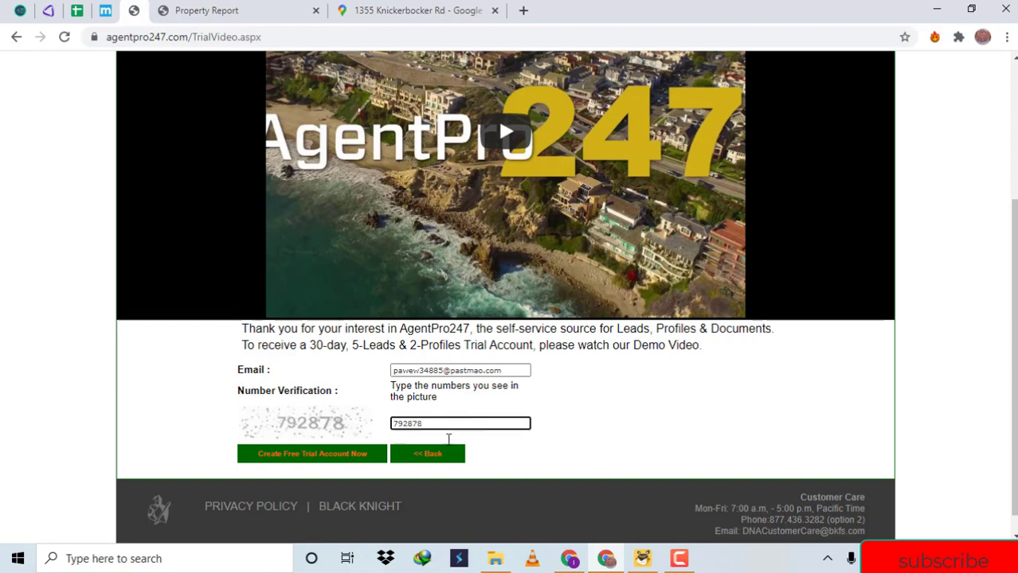
pyautogui.click(313, 462)
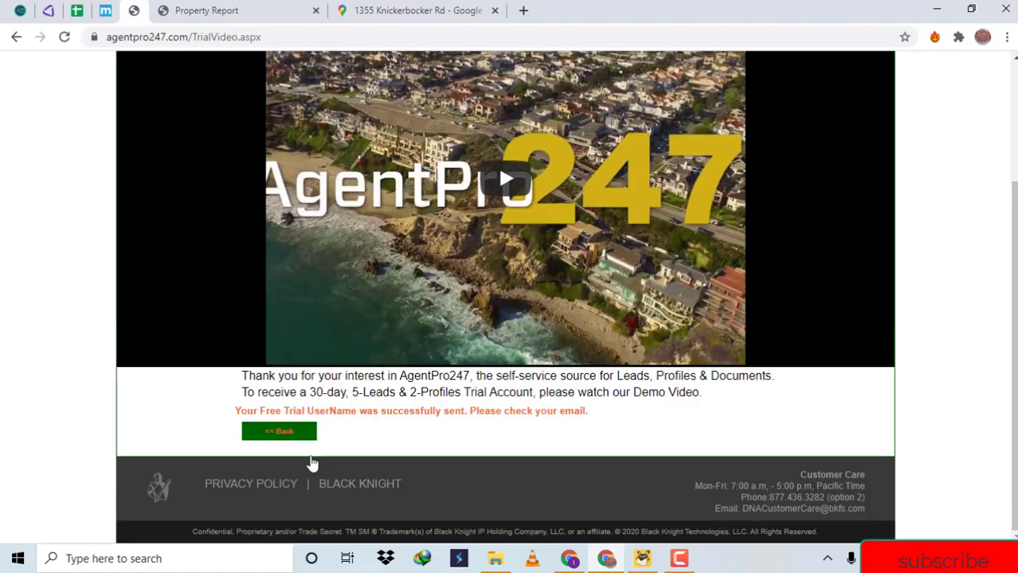
pyautogui.click(282, 431)
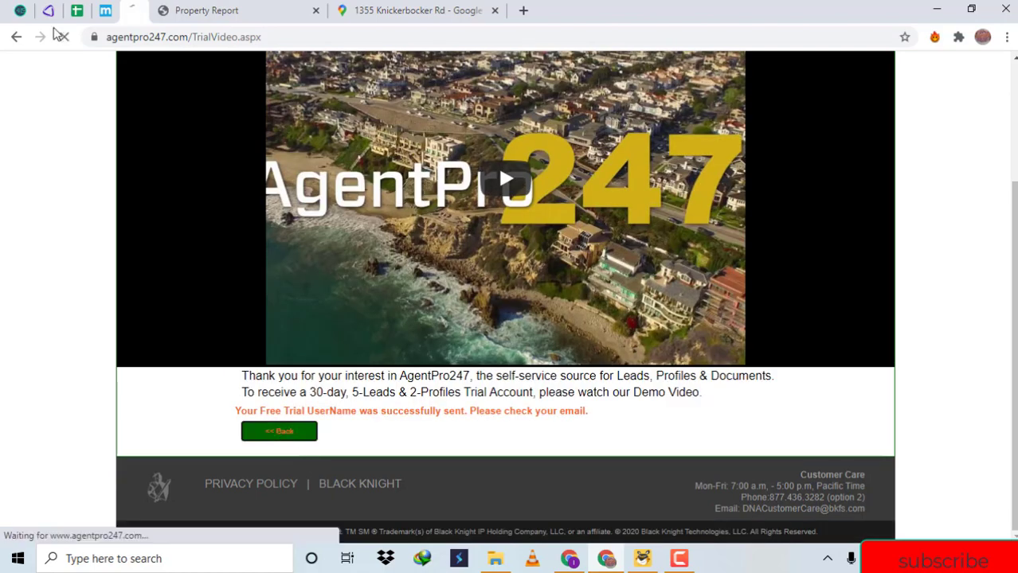
# - Open the AgentPro247 trial account message in the Temp Mail inbox and copy the trial login
pyautogui.click(5, 8)
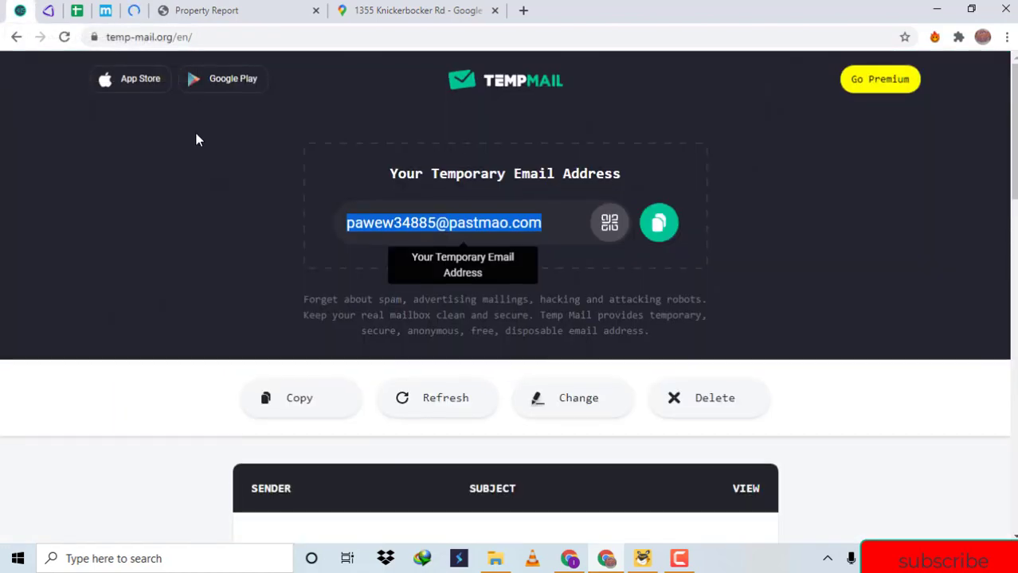
pyautogui.scroll(-4, 199, 135)
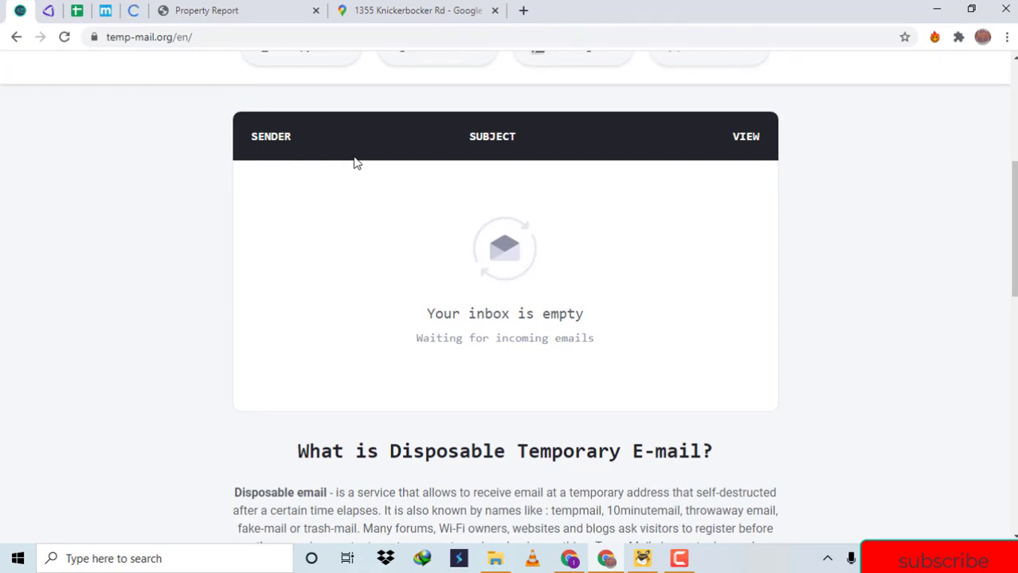
pyautogui.click(137, 8)
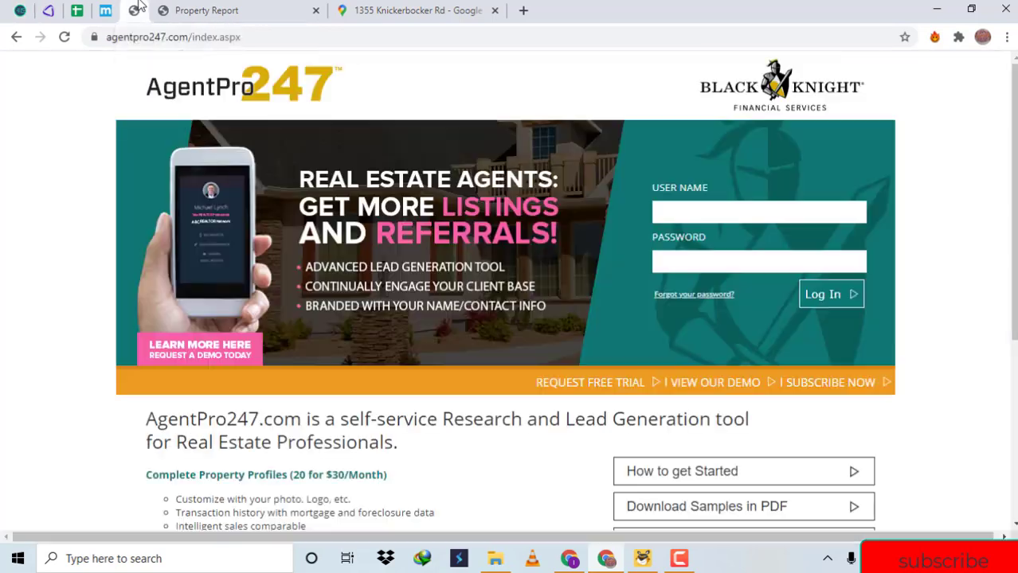
pyautogui.click(19, 8)
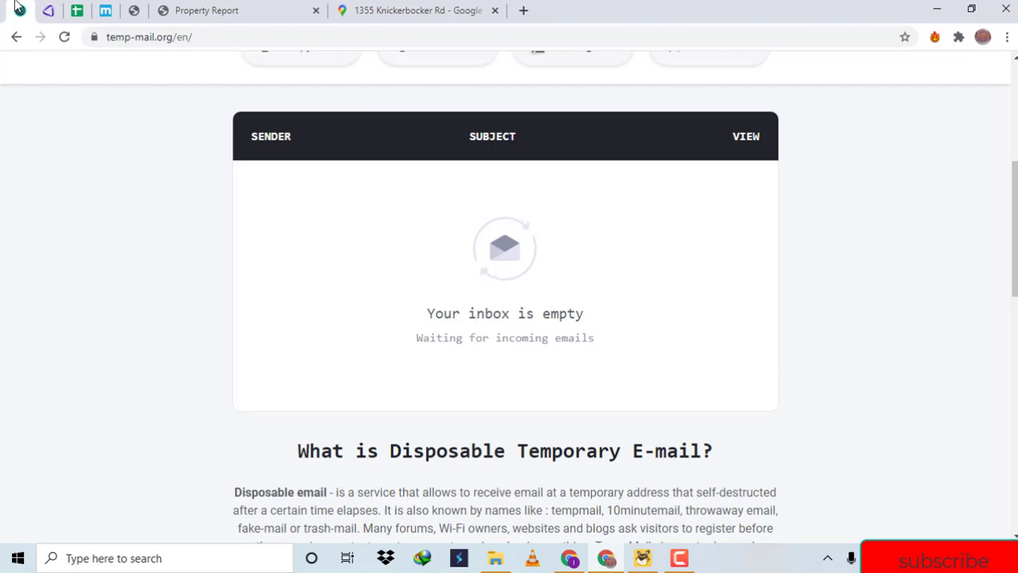
pyautogui.scroll(2, 225, 228)
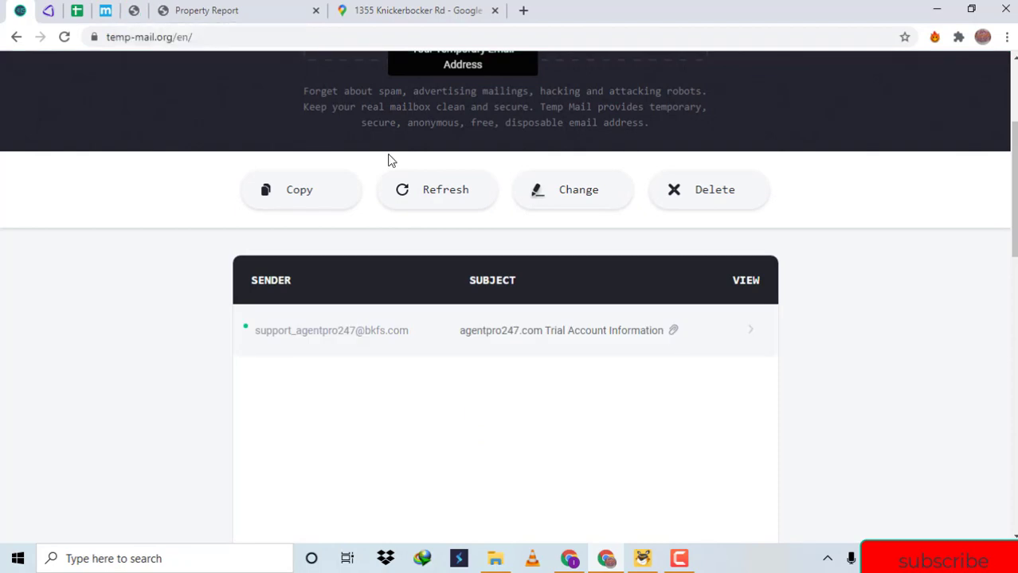
pyautogui.click(511, 338)
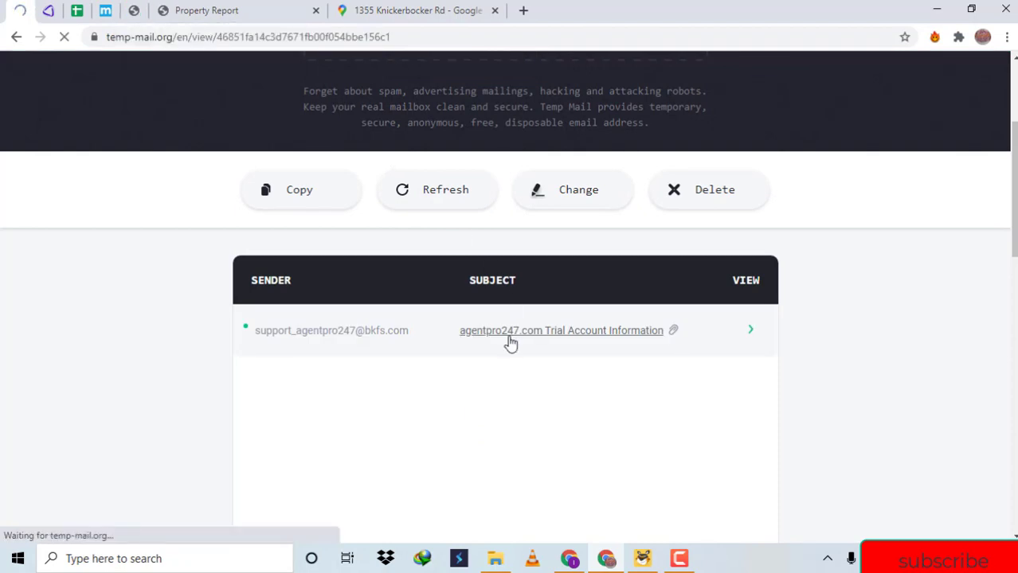
pyautogui.scroll(-8, 510, 344)
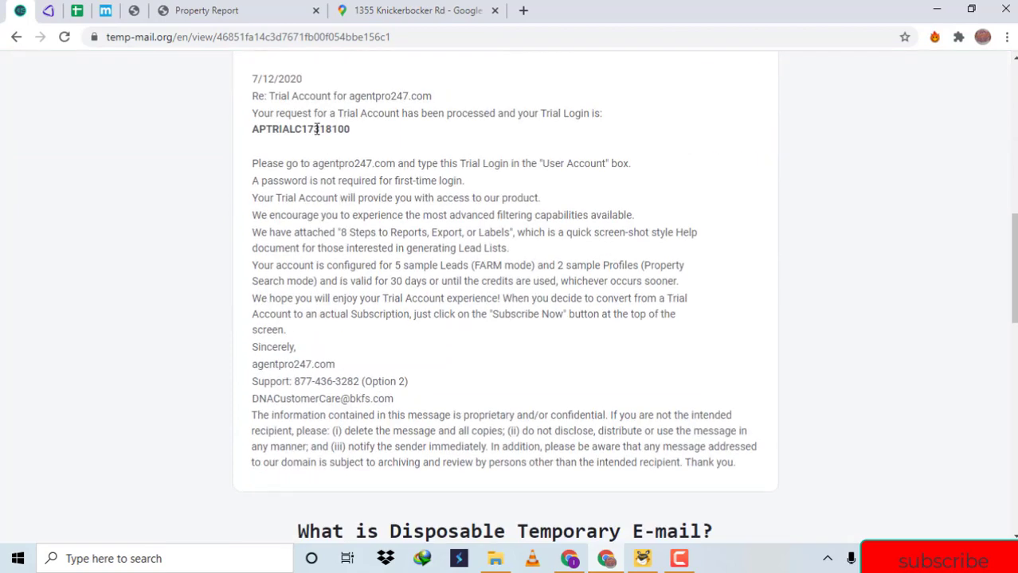
pyautogui.doubleClick(317, 129)
pyautogui.hotkey('ctrl', 'c')
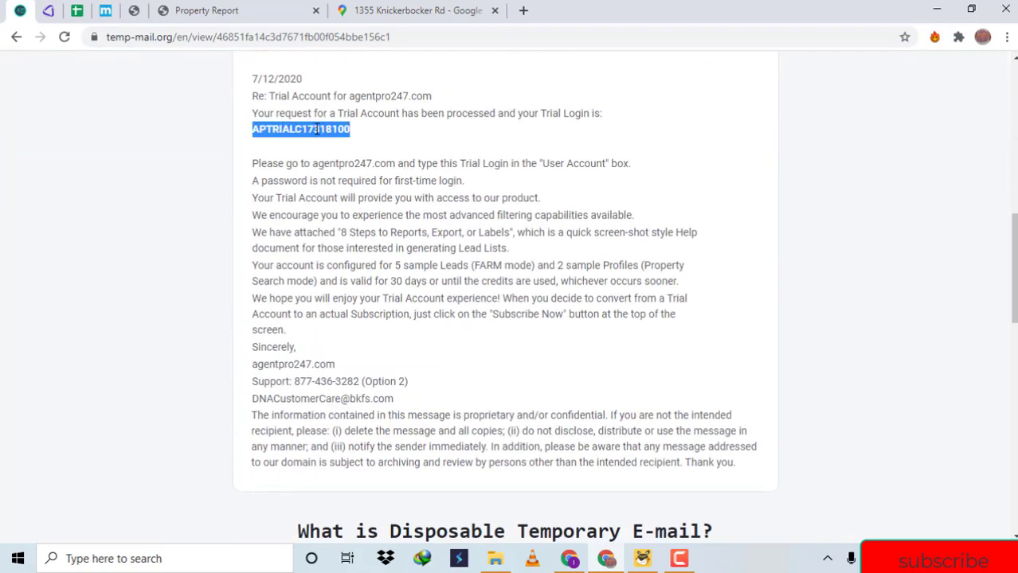
# - Log in to AgentPro247 with the copied trial login as the user name, without a password
pyautogui.click(134, 11)
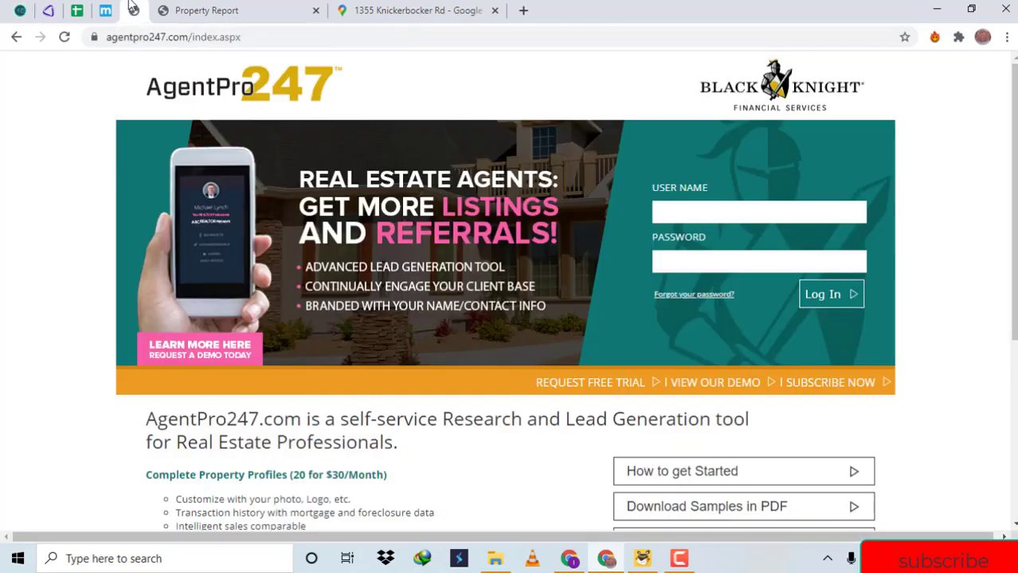
pyautogui.click(715, 211)
pyautogui.hotkey('ctrl', 'v')
pyautogui.press('Return')
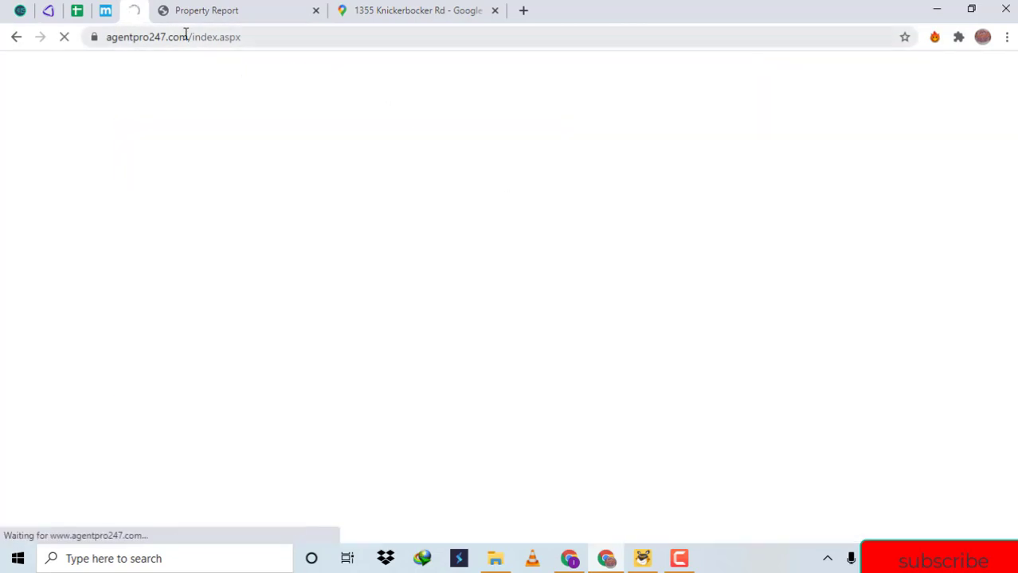
pyautogui.doubleClick(311, 38)
pyautogui.press('BackSpace')
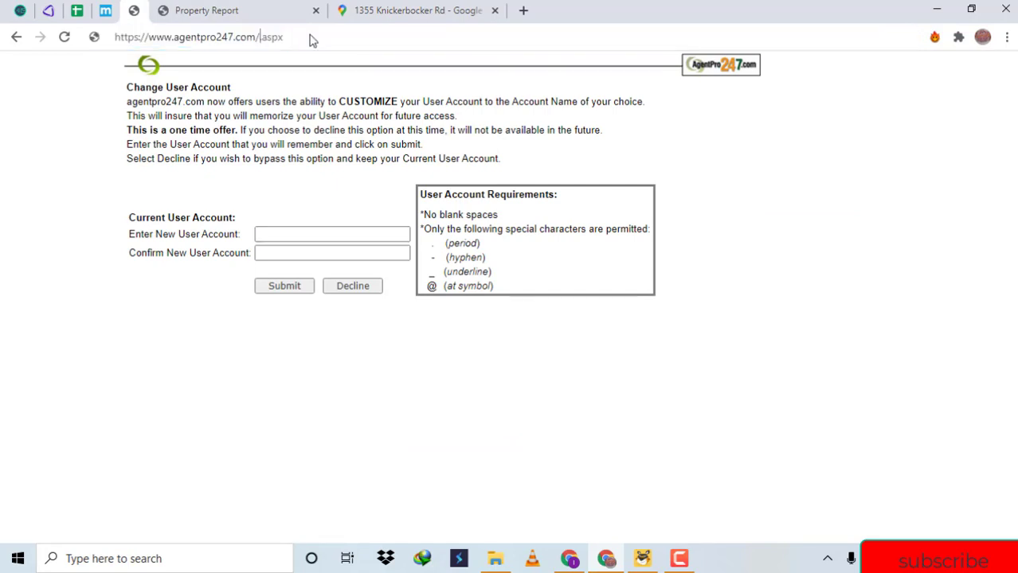
pyautogui.hotkey('shift', 'End')
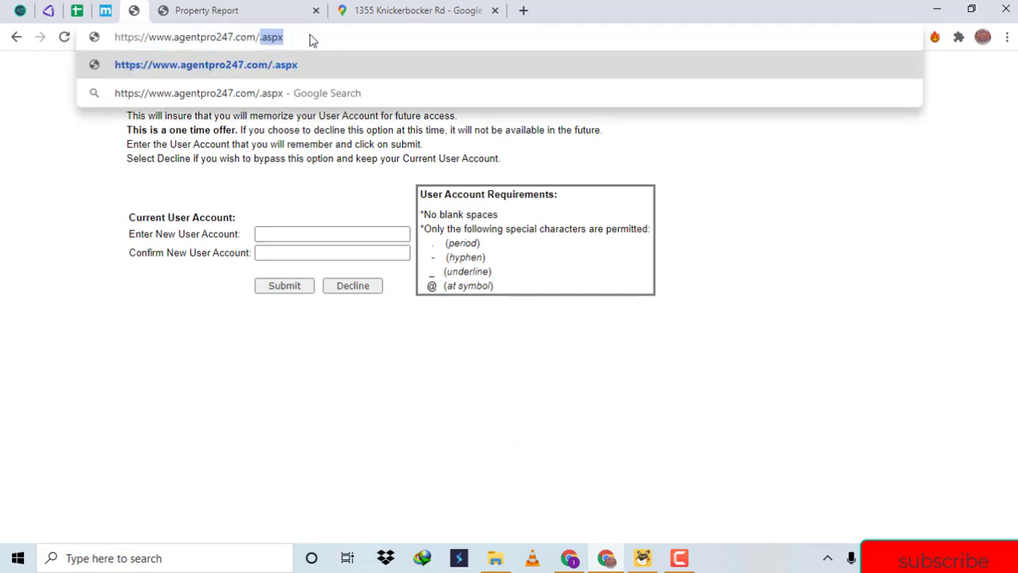
pyautogui.press('BackSpace')
pyautogui.press('Return')
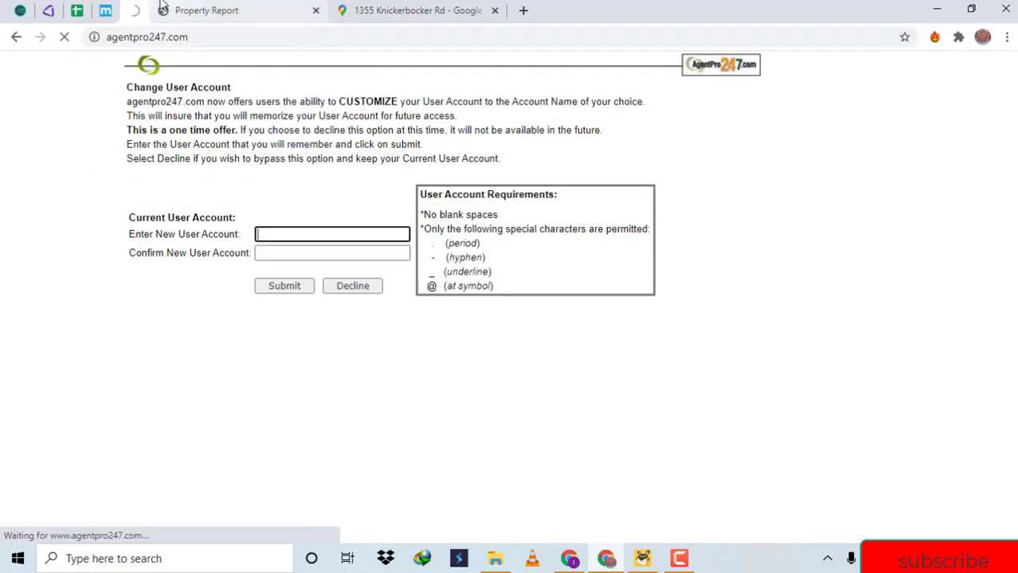
# - Close the San Angelo property report and switch to the property details in REIPro
pyautogui.click(50, 10)
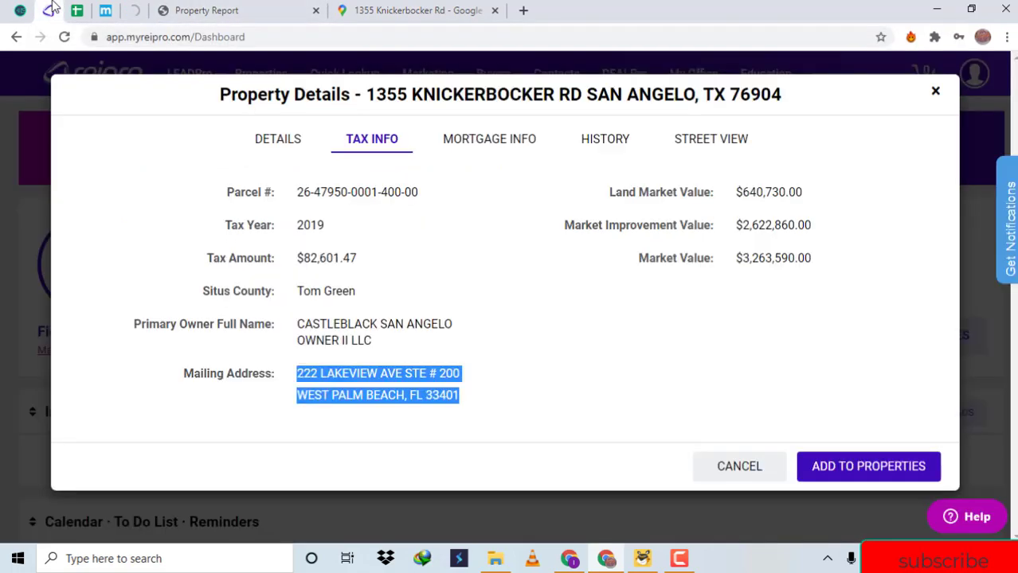
pyautogui.click(133, 10)
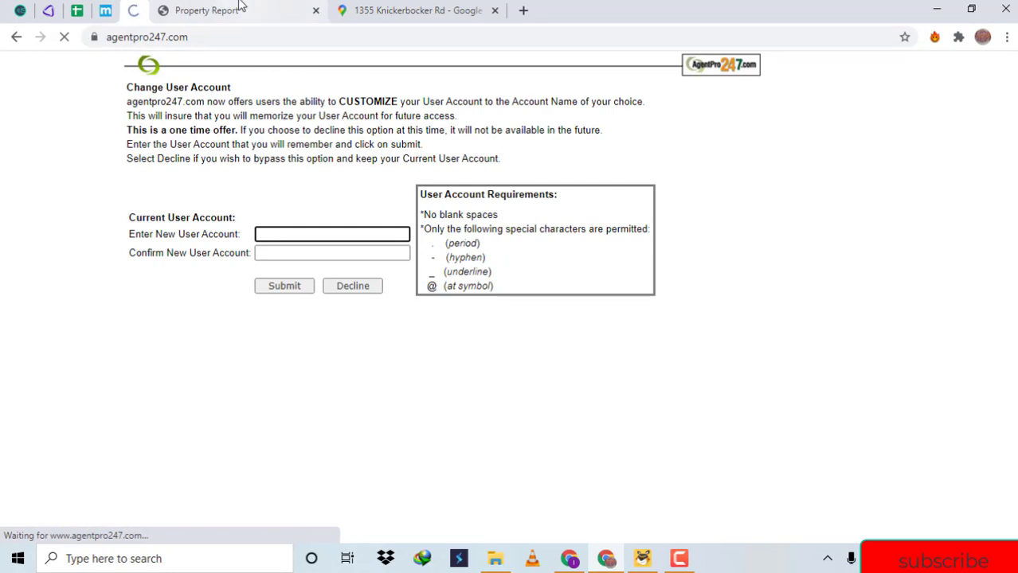
pyautogui.click(316, 11)
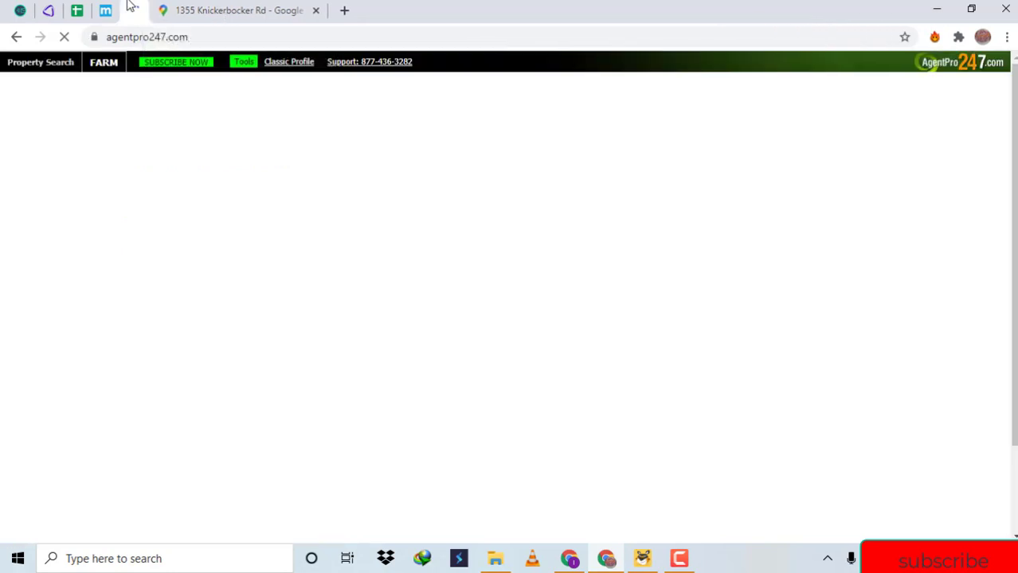
pyautogui.click(56, 10)
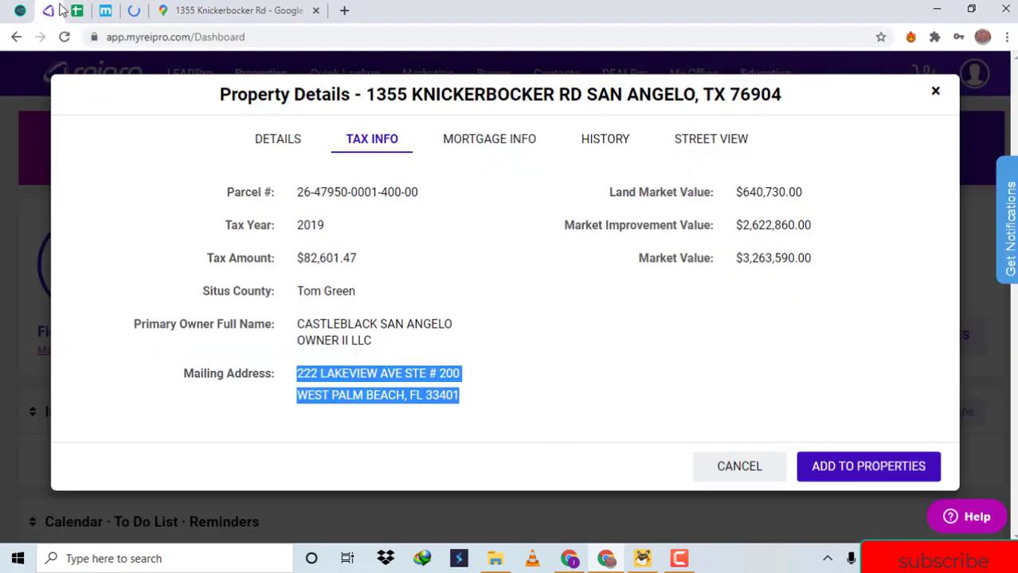
# - Check the remaining credit balance on the Melissa property lookup page and view the AgentPro247 property search page
pyautogui.click(112, 10)
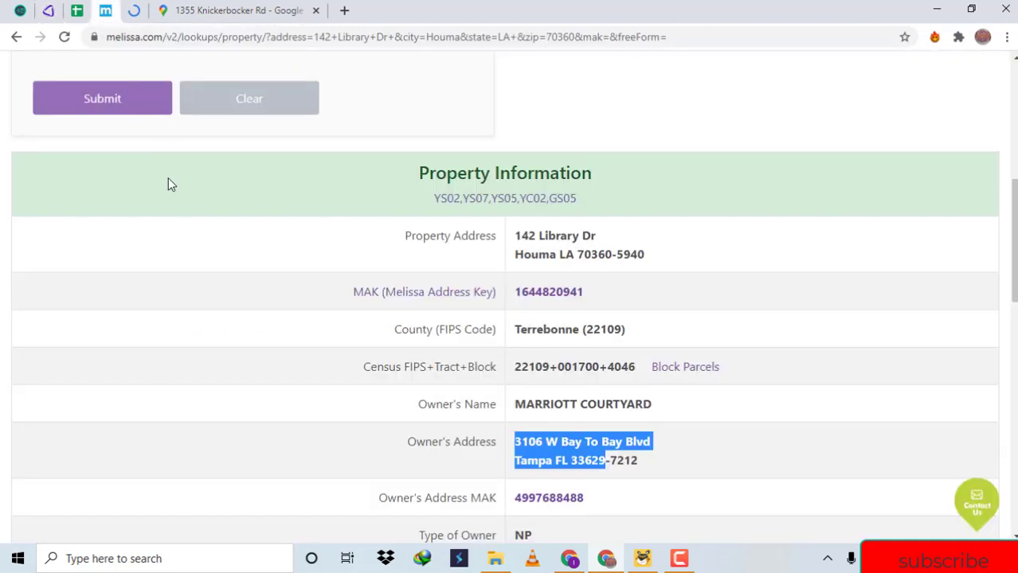
pyautogui.scroll(-15, 168, 184)
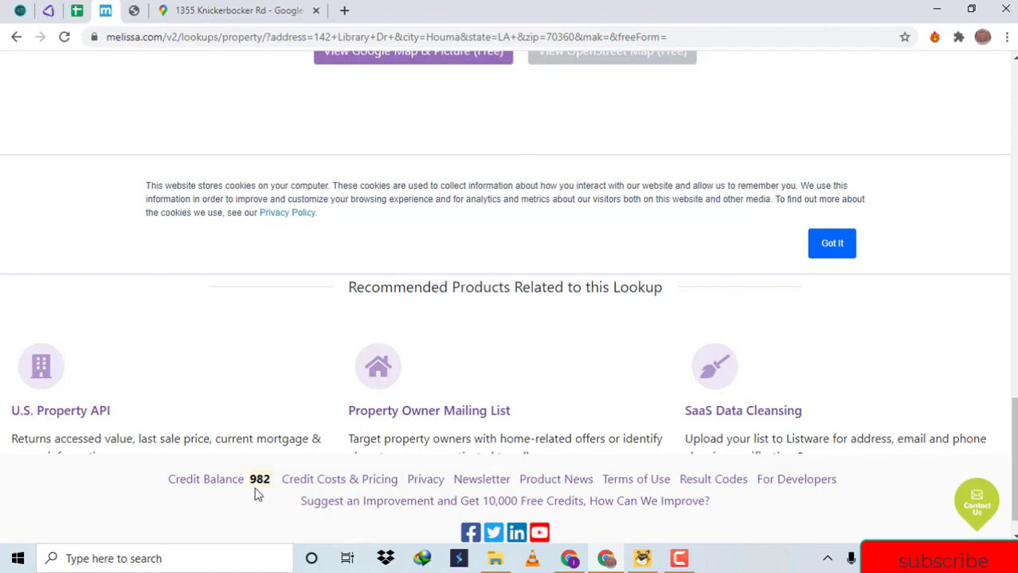
pyautogui.scroll(10, 256, 494)
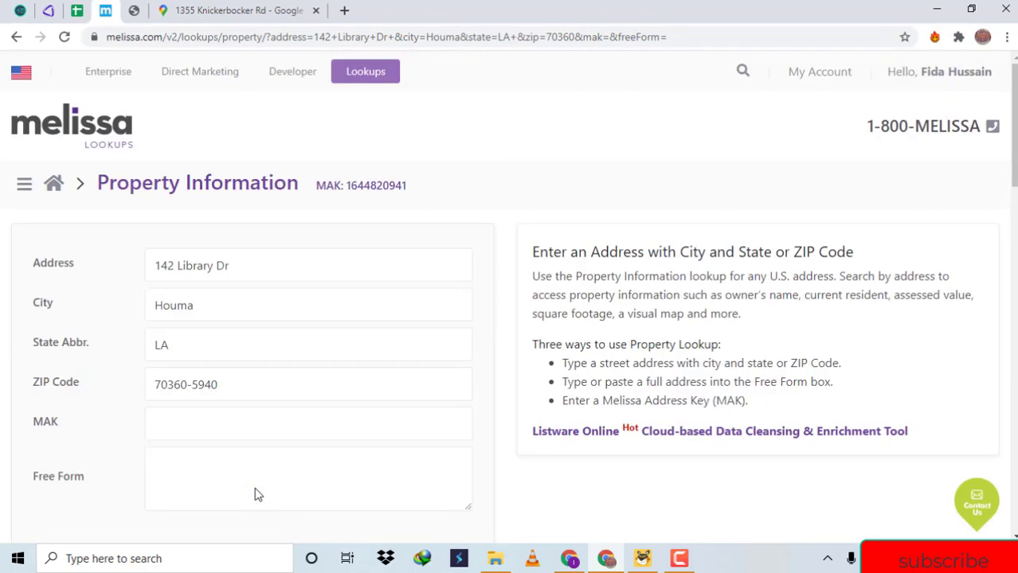
pyautogui.click(137, 9)
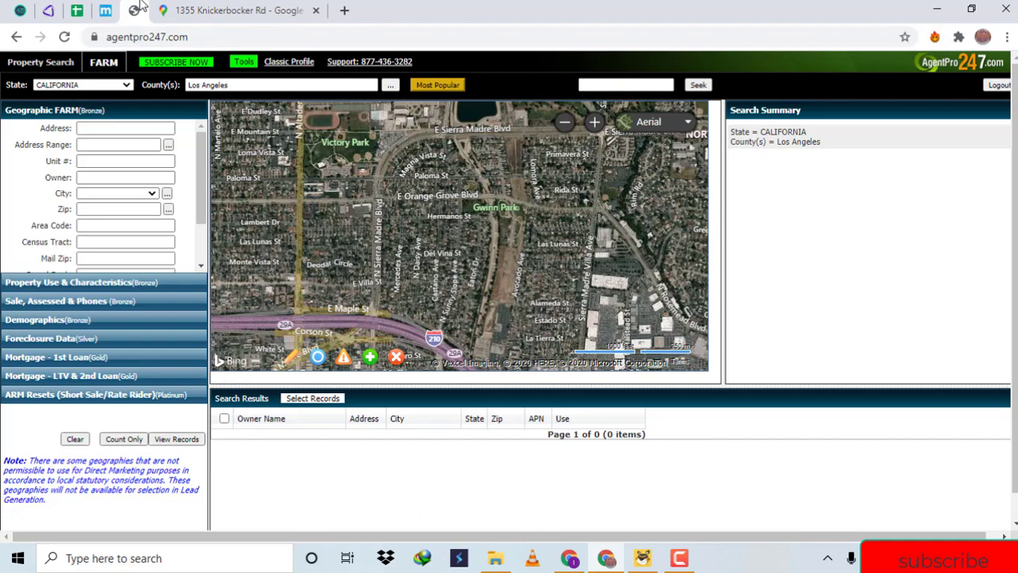
# - Switch to the Google Sheets property list and select the address of the Pismo Beach property in row 8
pyautogui.click(76, 8)
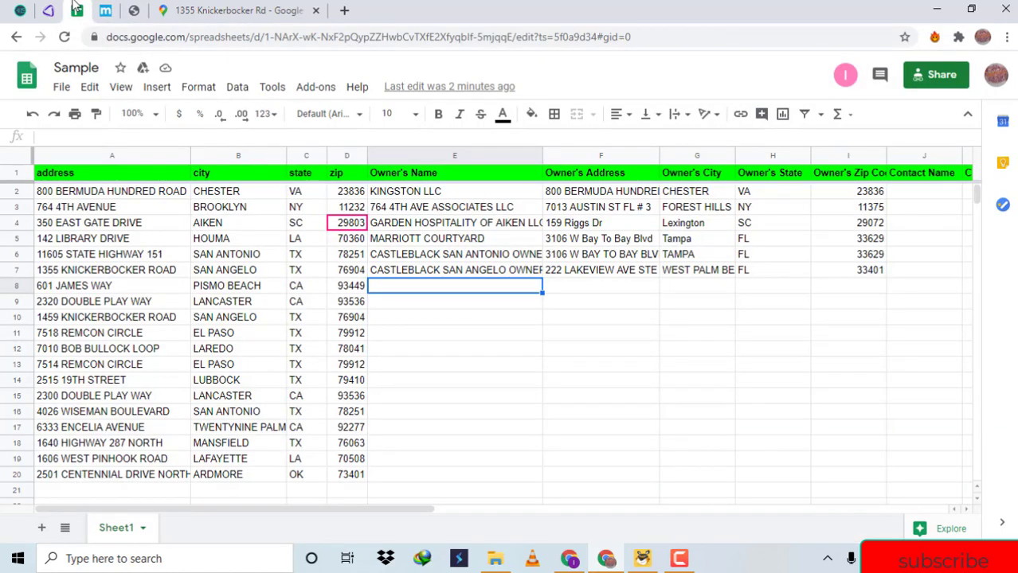
pyautogui.press('Up')
pyautogui.press('Right')
pyautogui.press('Left')
pyautogui.press('Left')
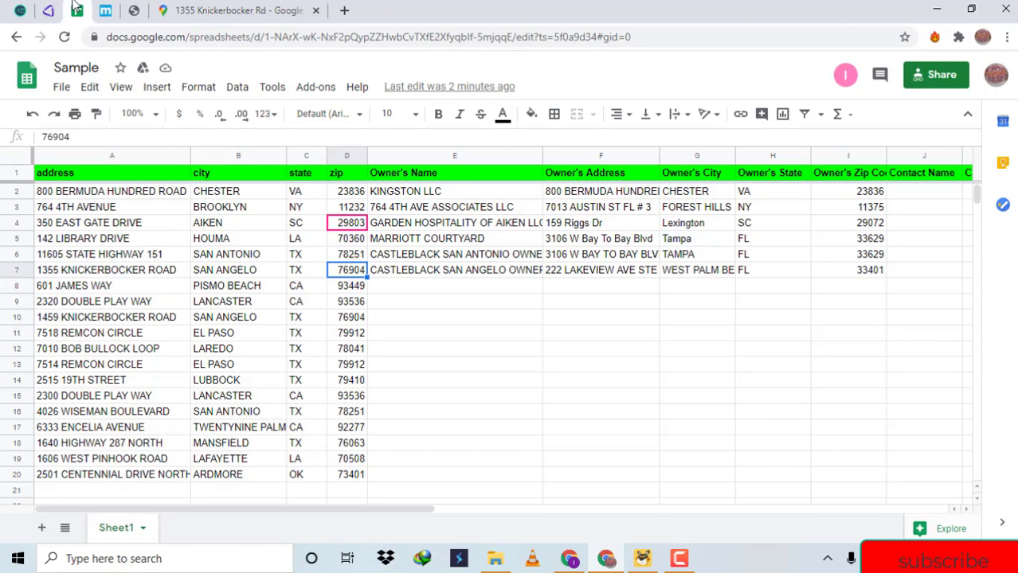
pyautogui.press('Down')
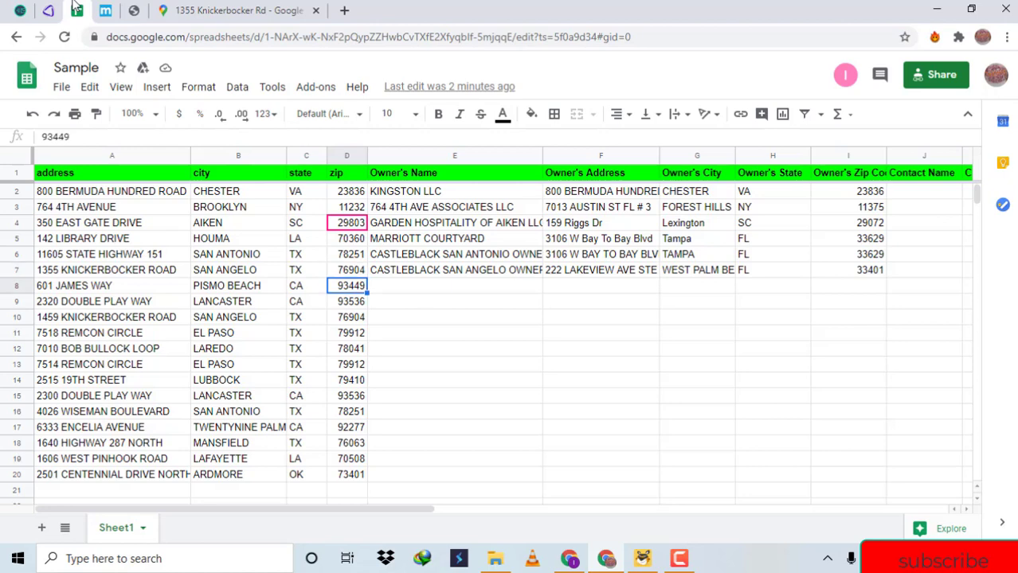
pyautogui.press('Left')
pyautogui.press('Left')
pyautogui.press('Left')
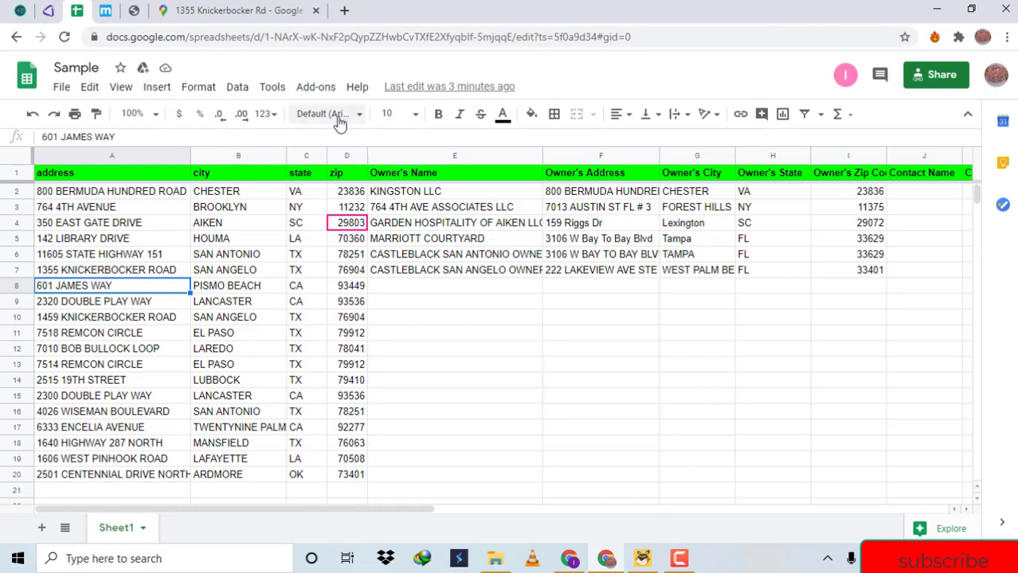
# - Review the recorded owner details from the San Antonio row across to the contact columns and back to the owner name in row 2
pyautogui.click(439, 256)
pyautogui.press('Right')
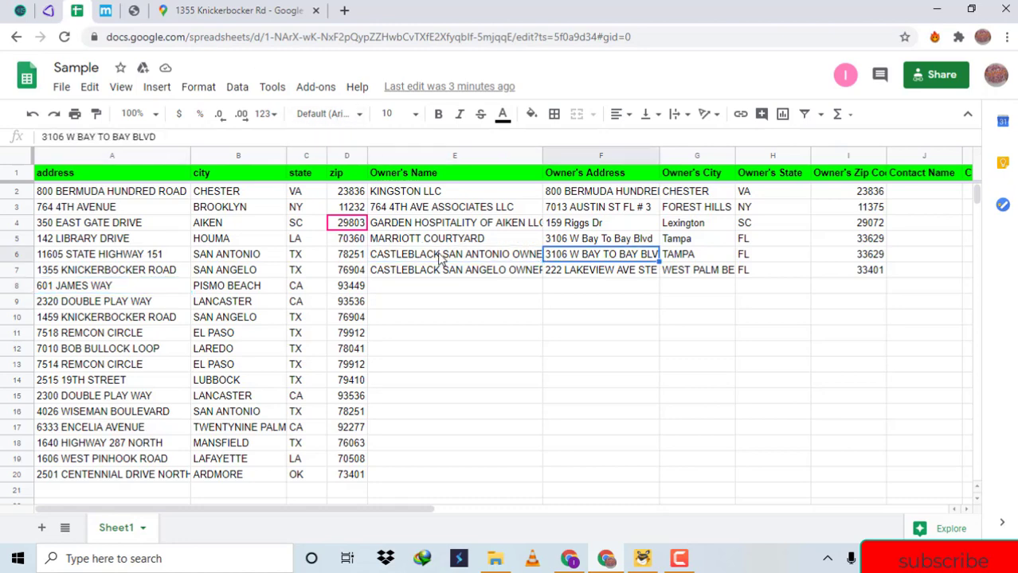
pyautogui.press('Up')
pyautogui.press('Right')
pyautogui.press('Right')
pyautogui.press('Right')
pyautogui.press('Right')
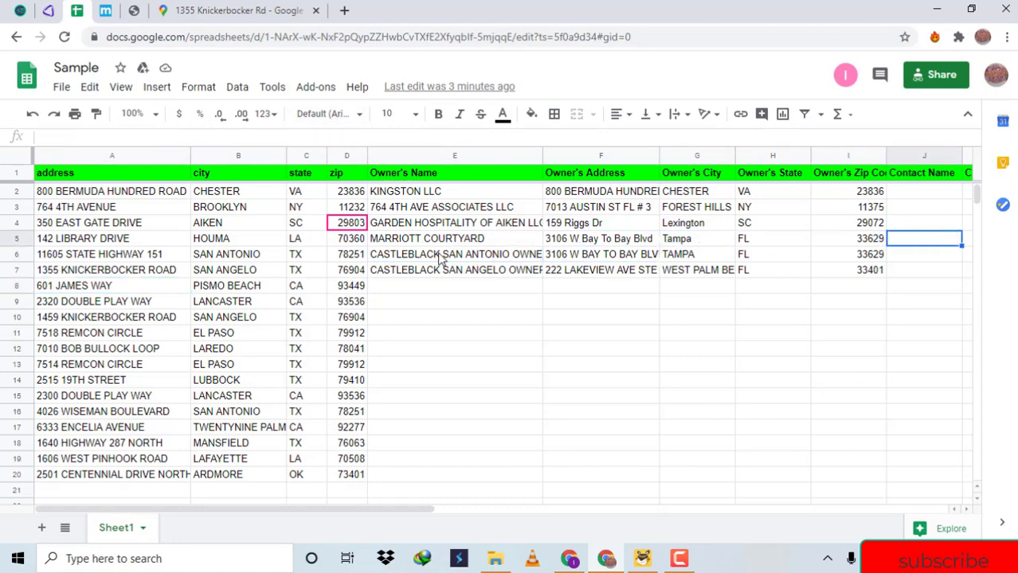
pyautogui.press('Right')
pyautogui.press('Up')
pyautogui.press('Up')
pyautogui.press('Left')
pyautogui.press('Left')
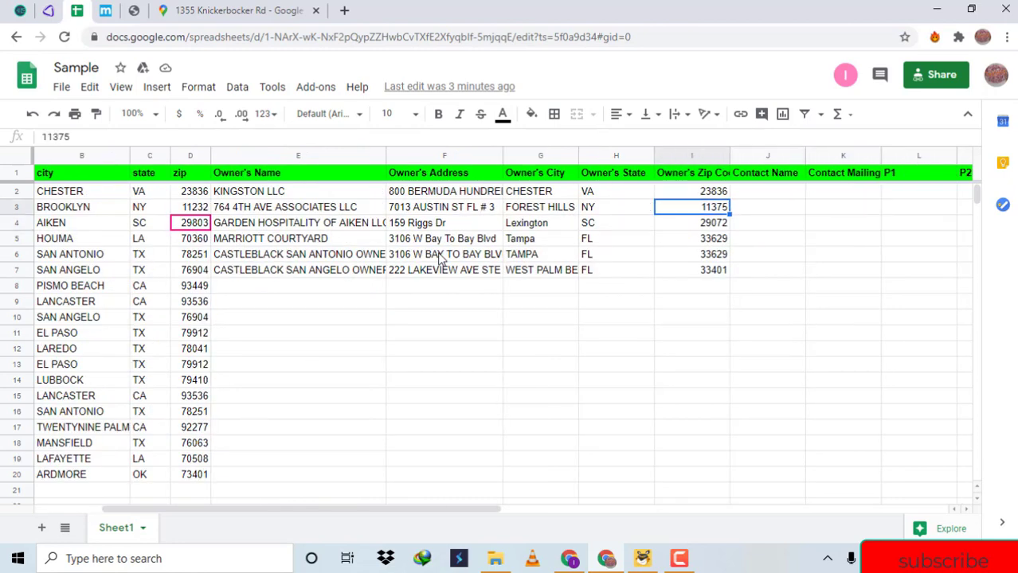
pyautogui.press('Left')
pyautogui.press('Left')
pyautogui.press('Left')
pyautogui.press('Up')
pyautogui.press('Left')
pyautogui.press('Down')
pyautogui.press('Up')
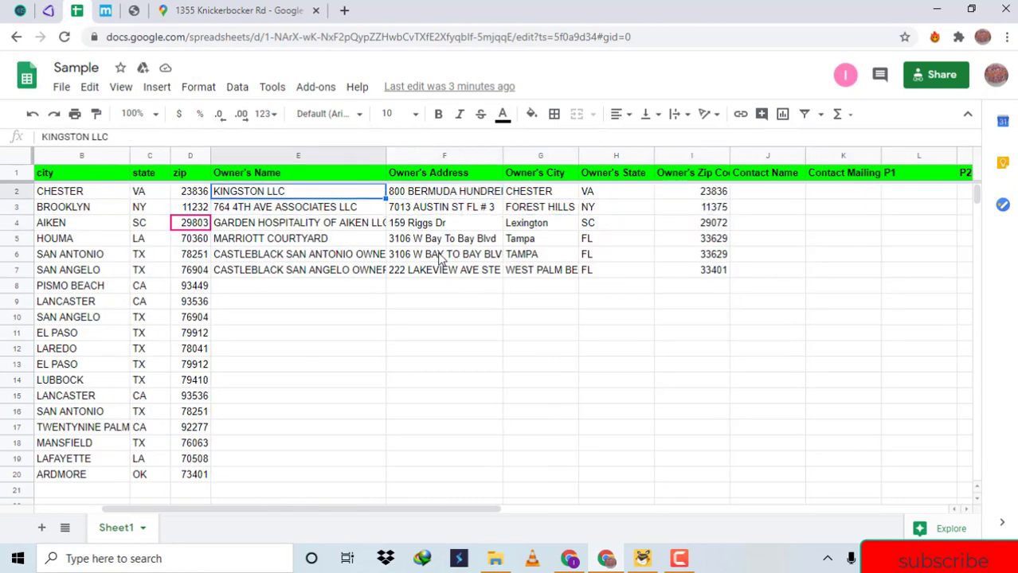
# - Inspect the full owner name in the Brooklyn row and review the owner names, cities and states down to the San Angelo row
pyautogui.press('Down')
pyautogui.press('F2')
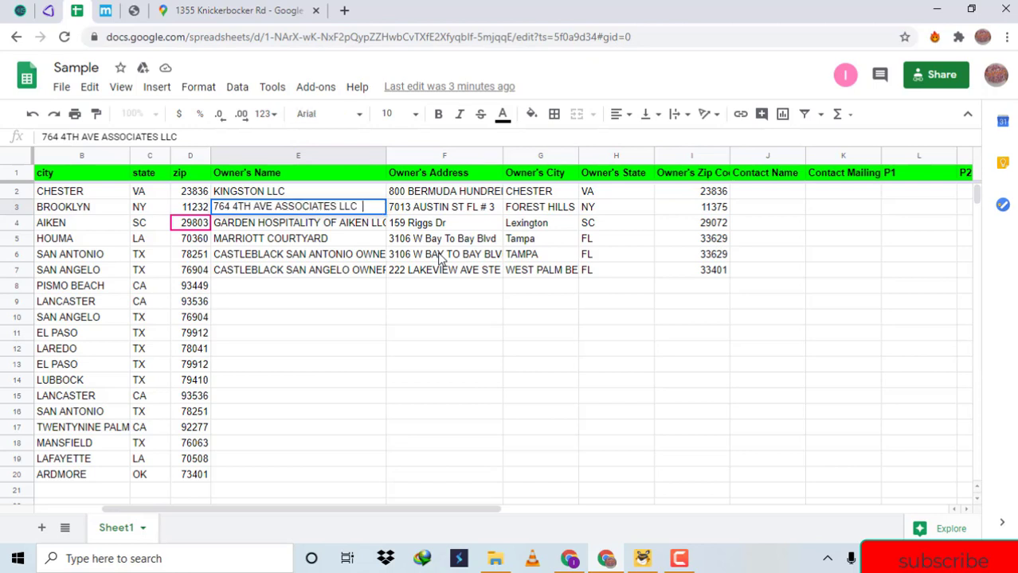
pyautogui.press('Return')
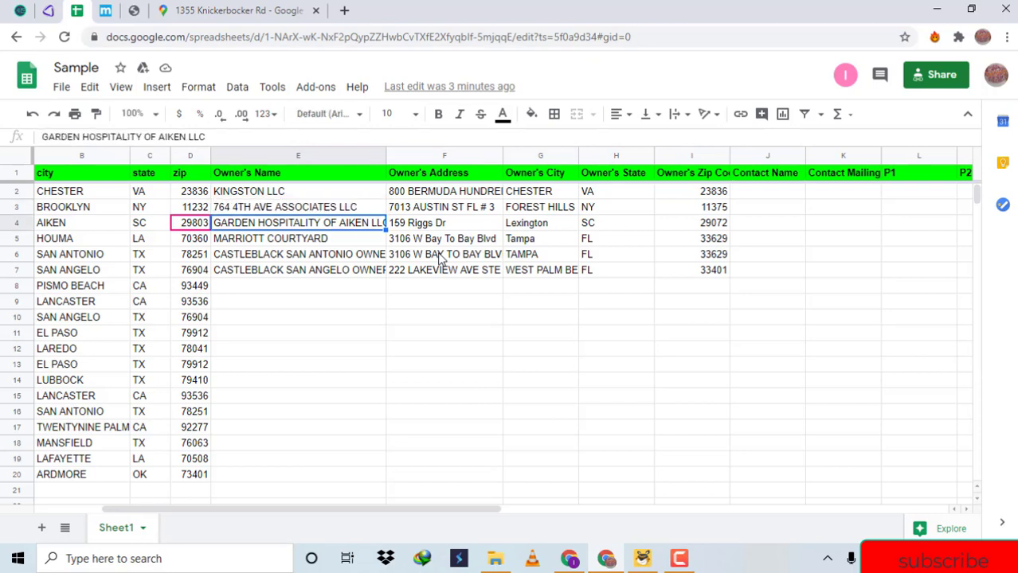
pyautogui.press('Down')
pyautogui.press('Down')
pyautogui.press('Down')
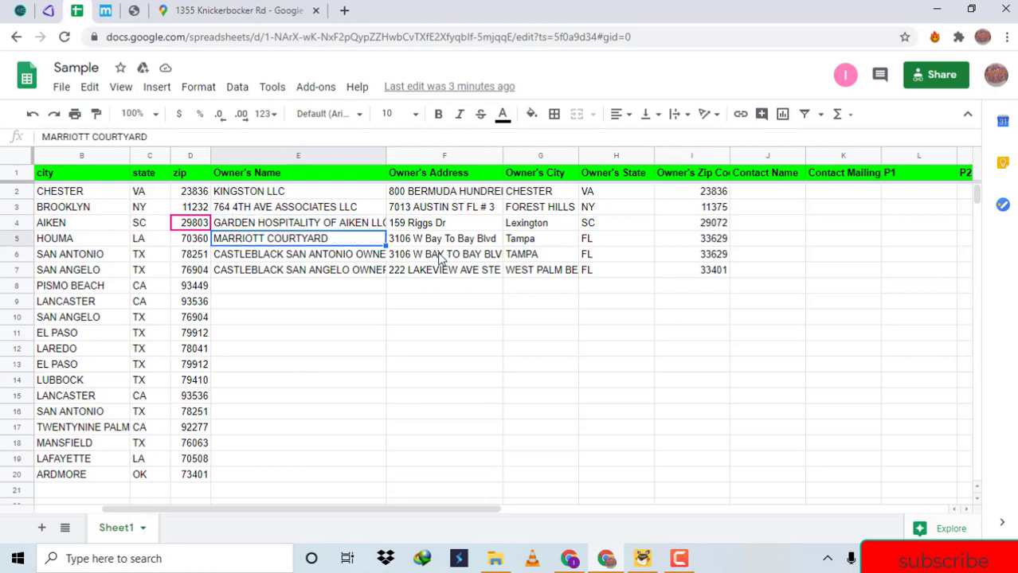
pyautogui.press('Right')
pyautogui.press('Right')
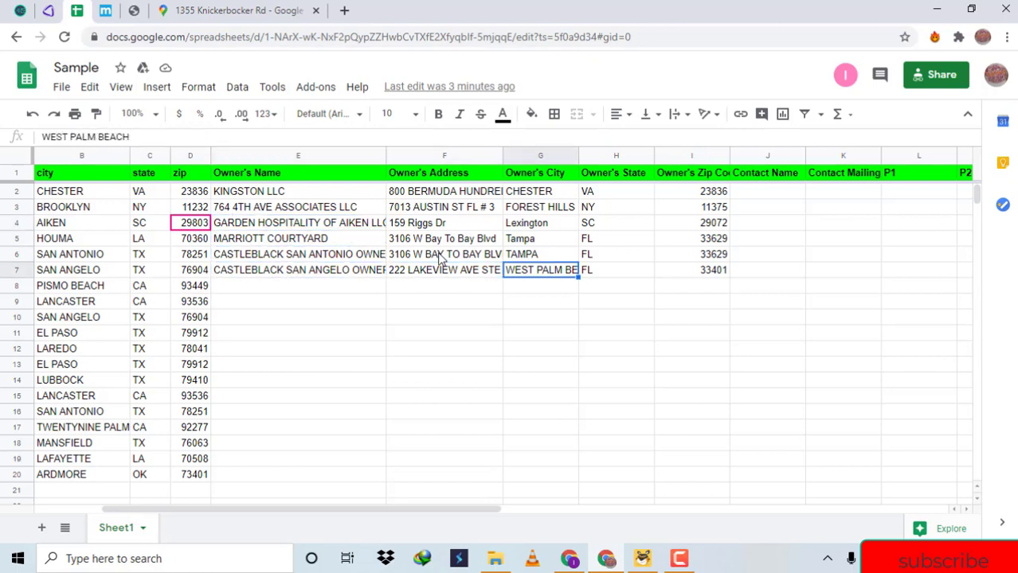
pyautogui.press('Up')
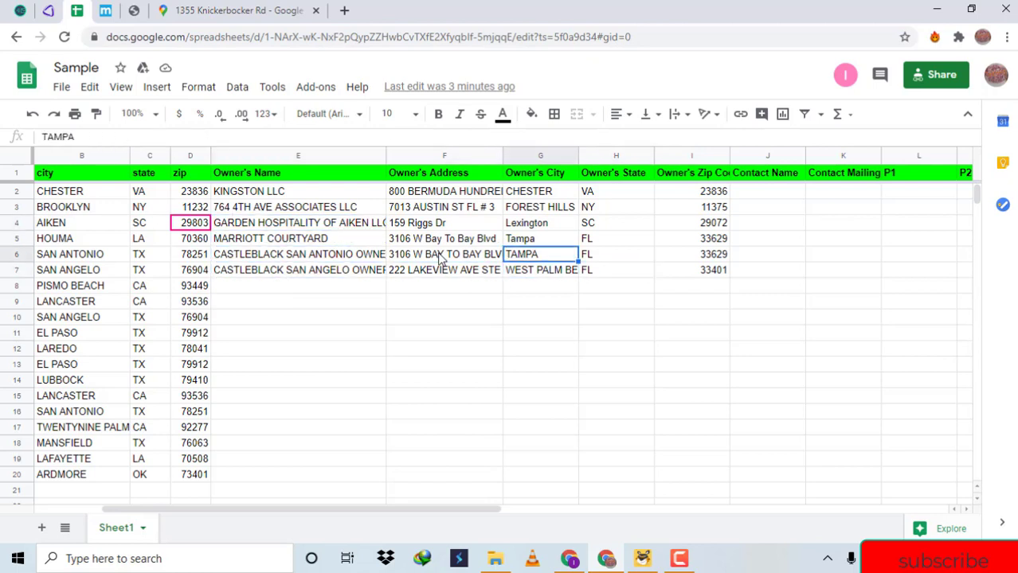
pyautogui.press('Right')
pyautogui.press('Right')
pyautogui.press('Right')
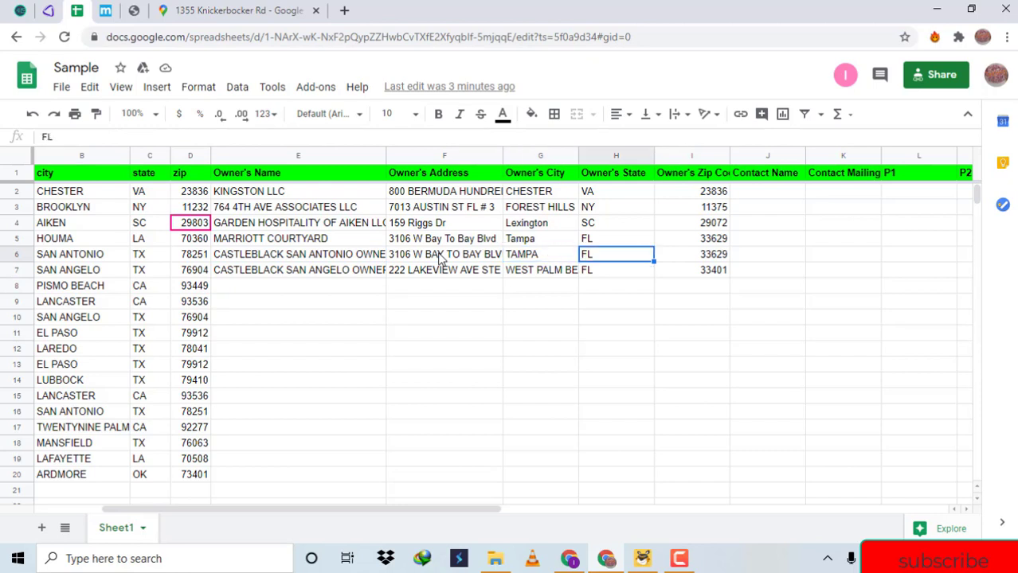